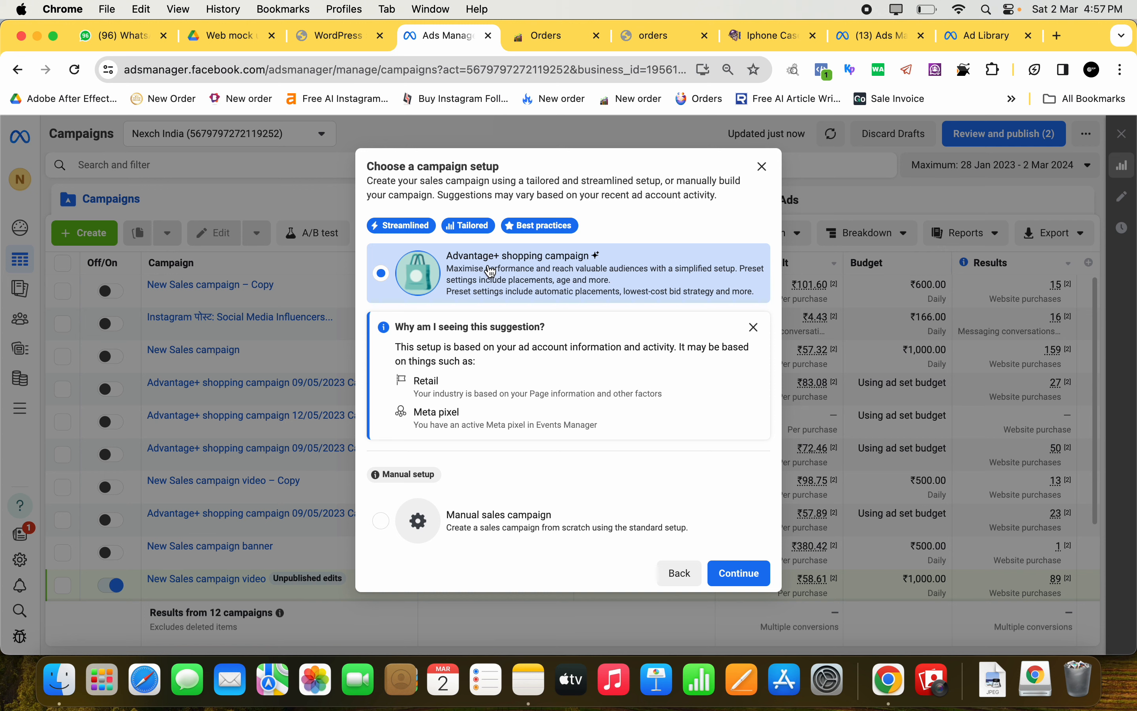
# Choose the manual sales campaign setup and name the new campaign "video reel"
pyautogui.click(517, 519)
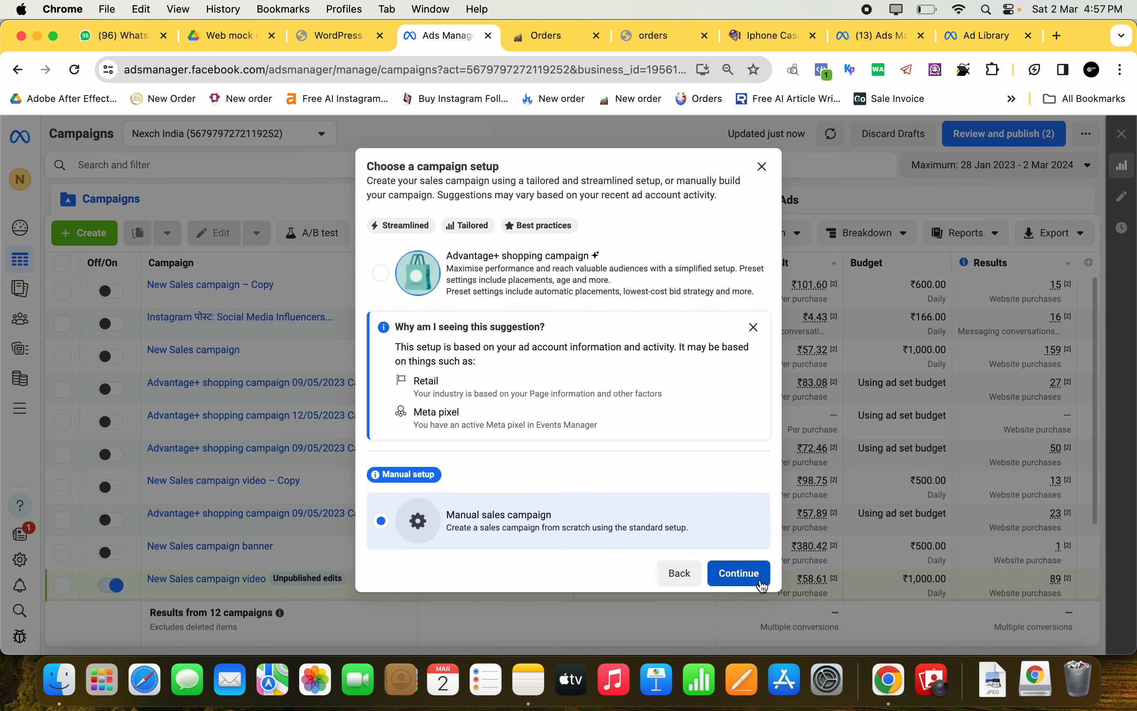
pyautogui.click(738, 573)
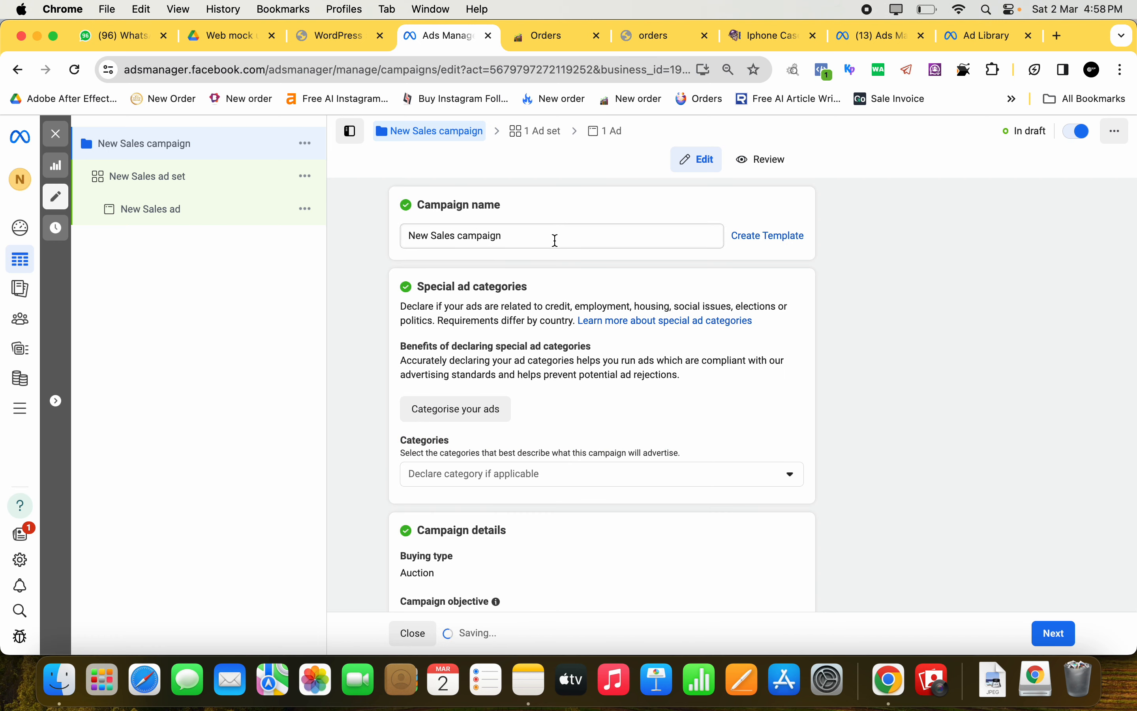
pyautogui.click(545, 240)
pyautogui.press('BackSpace')
pyautogui.press('BackSpace')
pyautogui.press('BackSpace')
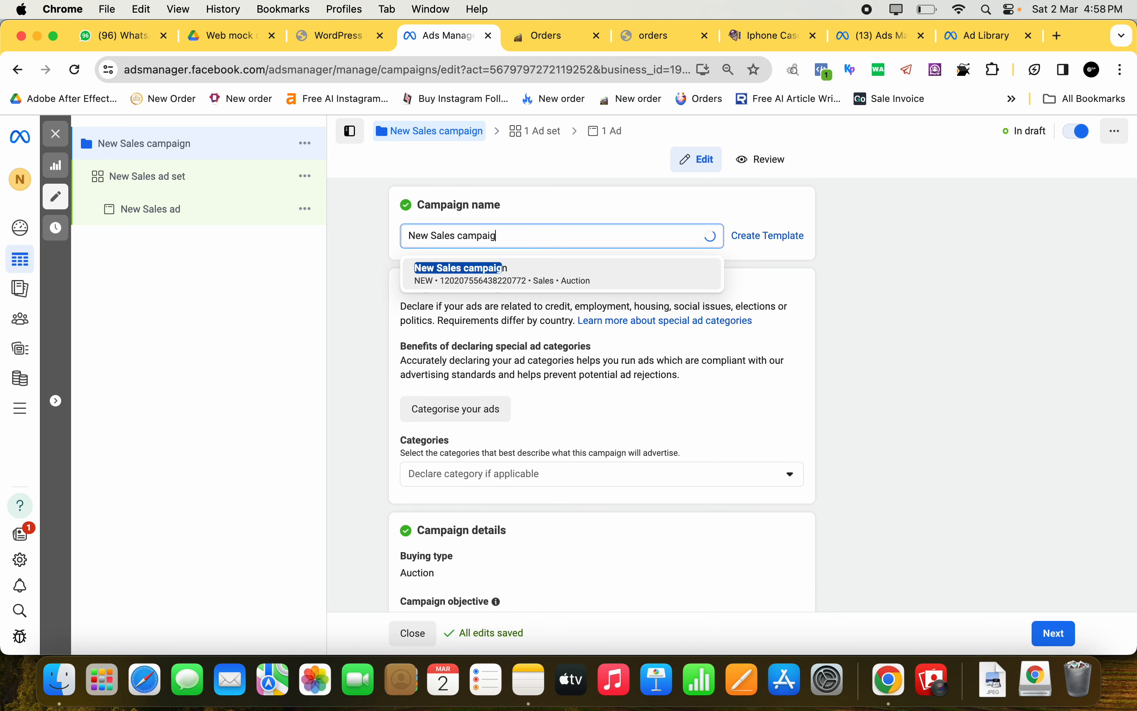
pyautogui.press('BackSpace')
pyautogui.press('BackSpace')
pyautogui.press('BackSpace')
pyautogui.press('BackSpace')
pyautogui.press('BackSpace')
pyautogui.press('BackSpace')
pyautogui.press('BackSpace')
pyautogui.press('BackSpace')
pyautogui.press('BackSpace')
pyautogui.press('BackSpace')
pyautogui.press('BackSpace')
pyautogui.press('BackSpace')
pyautogui.press('BackSpace')
pyautogui.press('BackSpace')
pyautogui.press('BackSpace')
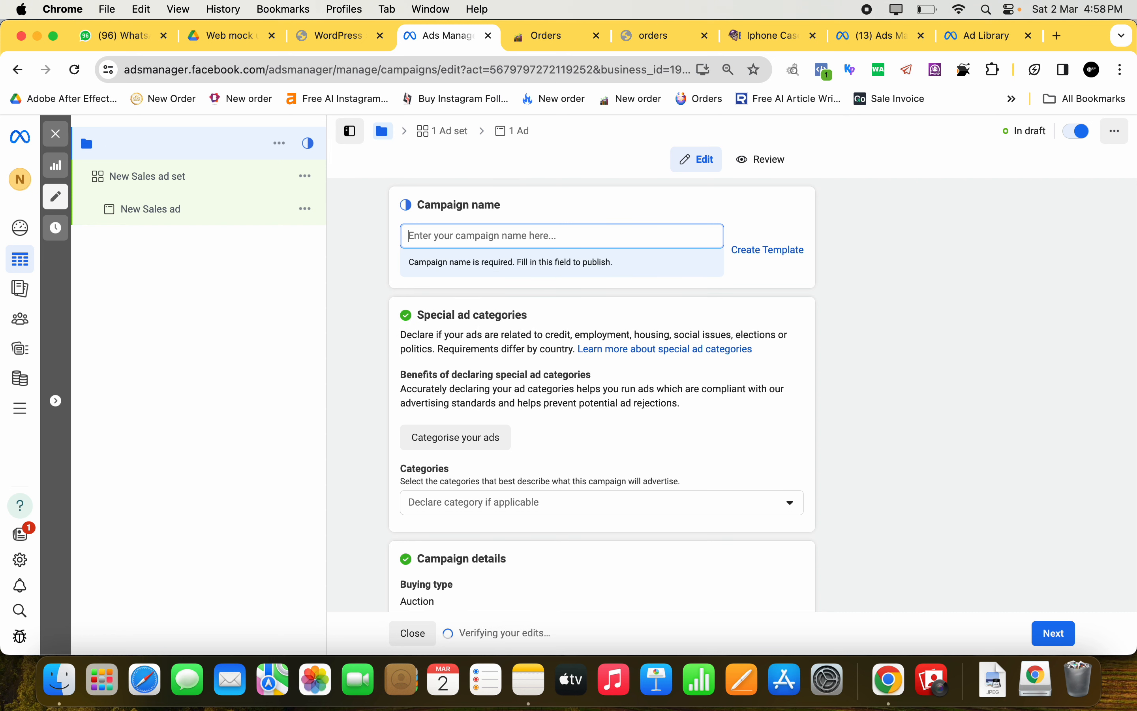
pyautogui.write('video ')
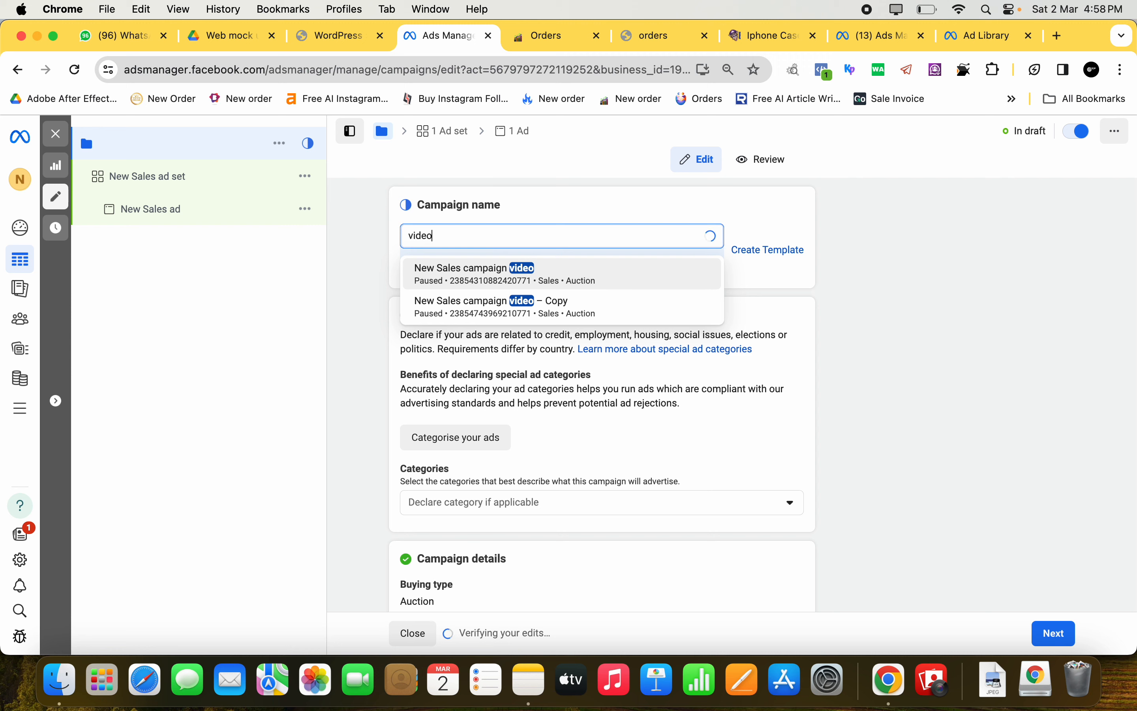
pyautogui.write('reel')
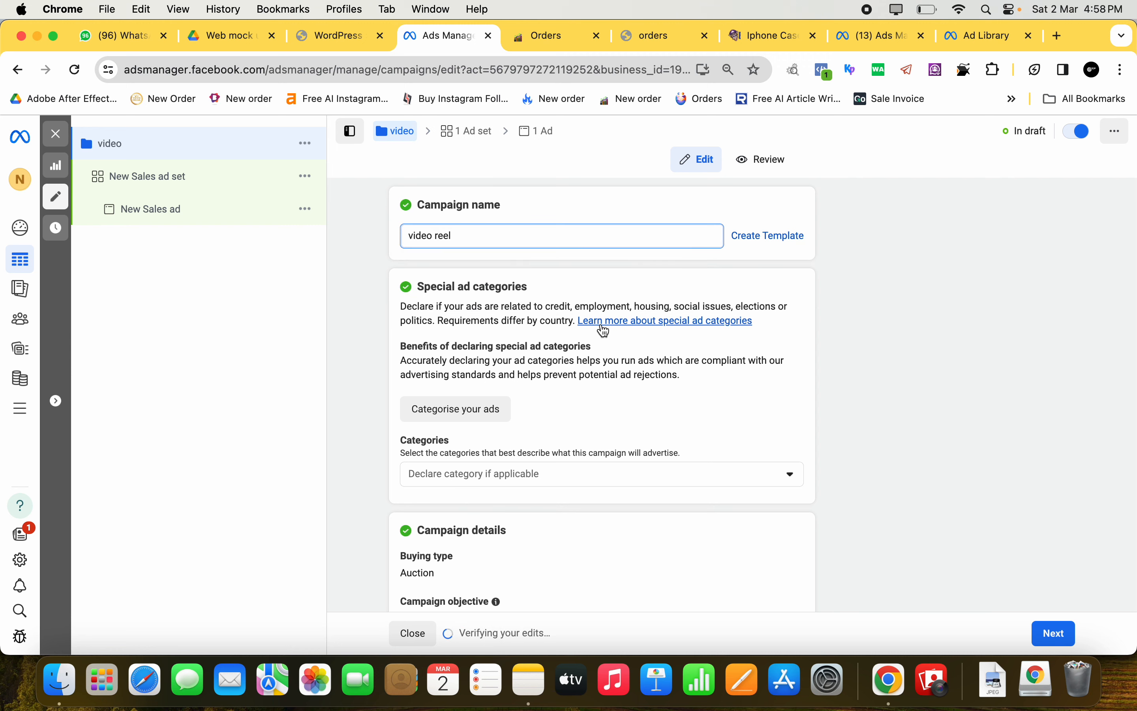
# Turn off the catalogue option for the campaign and turn on Advantage campaign budget
pyautogui.scroll(-5, 607, 328)
pyautogui.scroll(-3, 606, 328)
pyautogui.scroll(3, 605, 327)
pyautogui.scroll(-3, 606, 328)
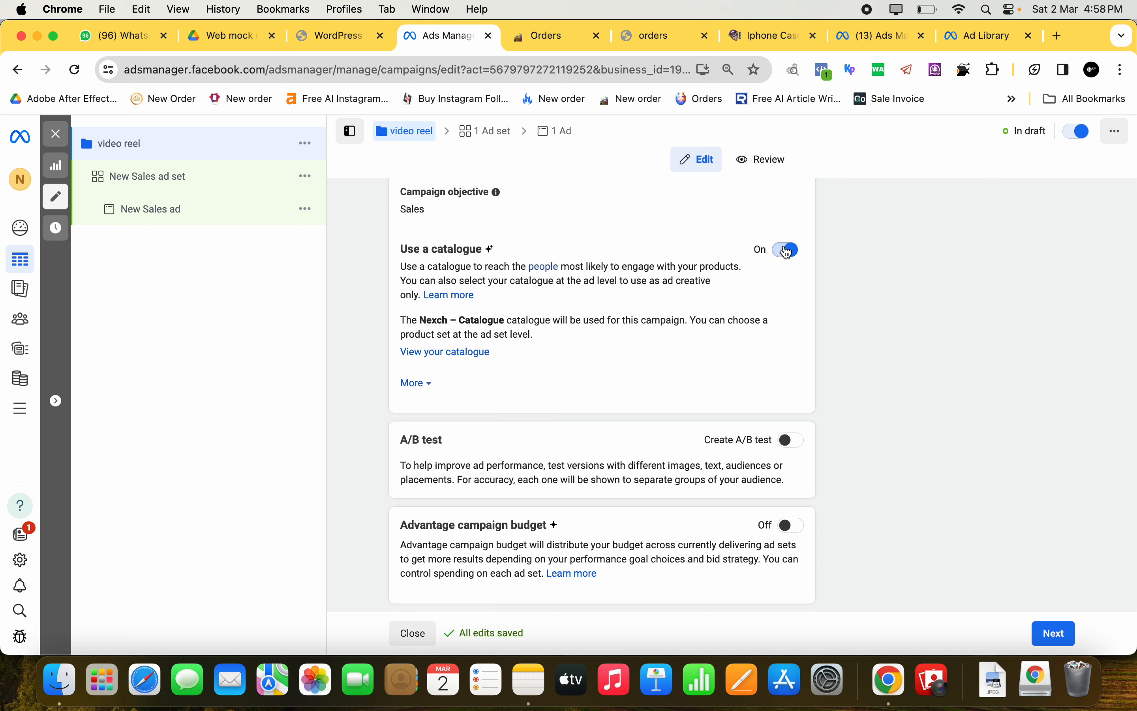
pyautogui.click(789, 252)
pyautogui.click(791, 526)
# Set the campaign's daily budget to ₹400 and continue to the ad set settings
pyautogui.scroll(-8, 790, 534)
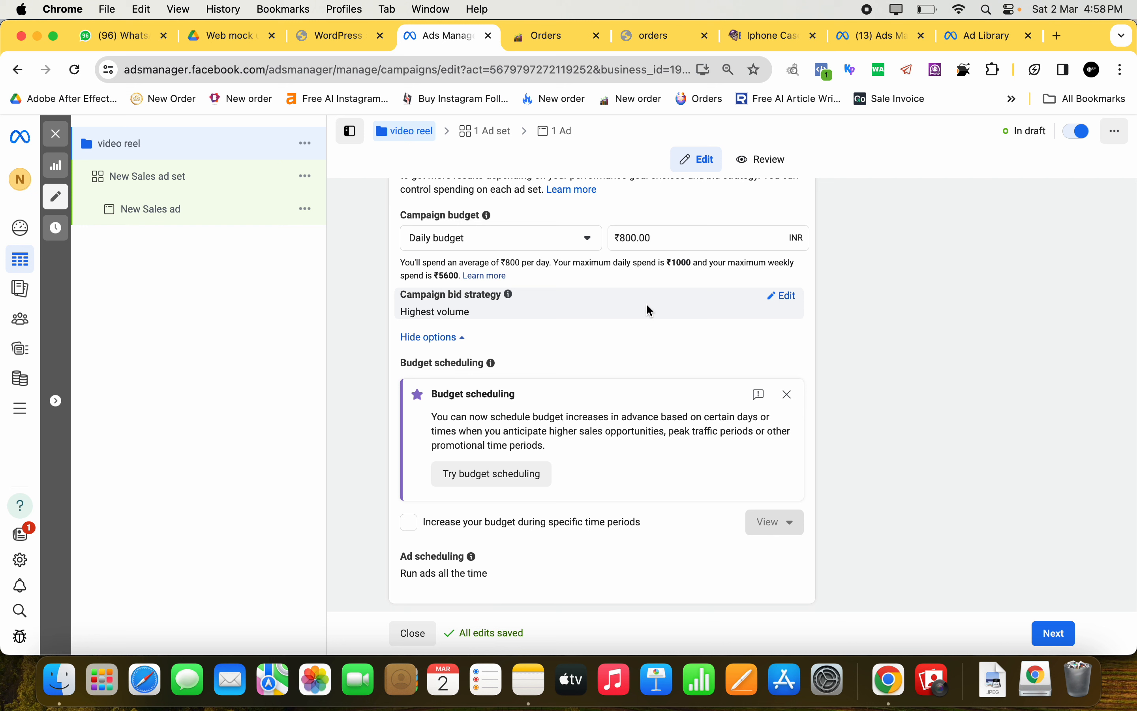
pyautogui.doubleClick(628, 238)
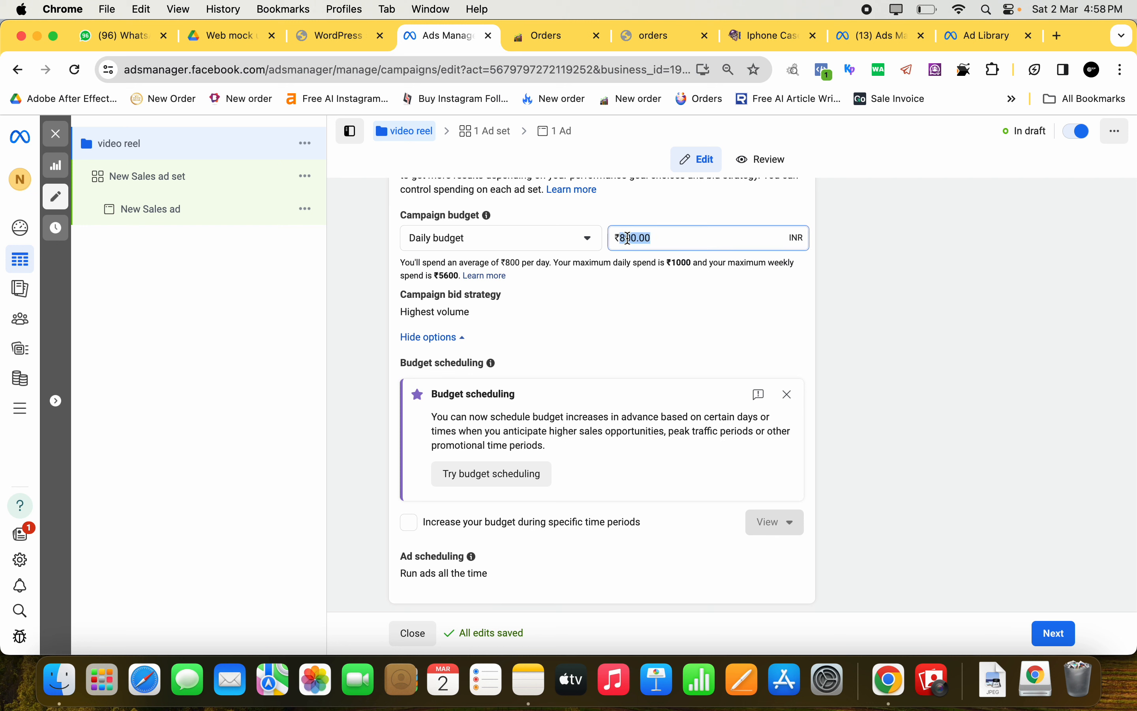
pyautogui.write('400')
pyautogui.click(849, 319)
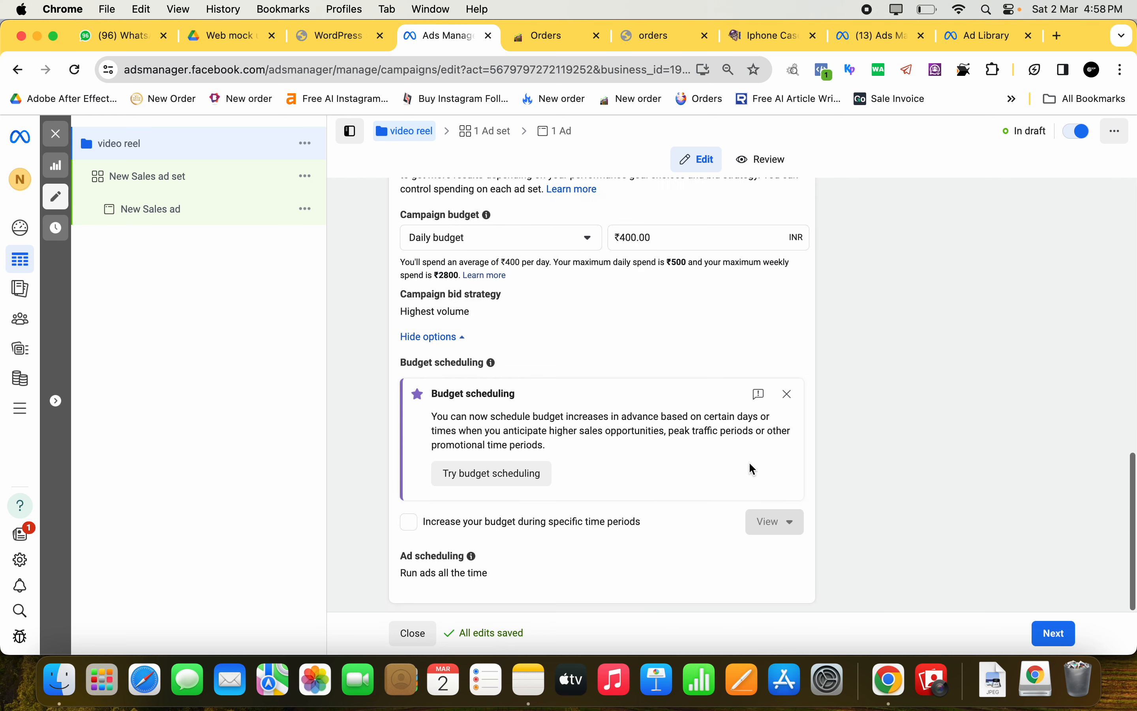
pyautogui.click(1066, 634)
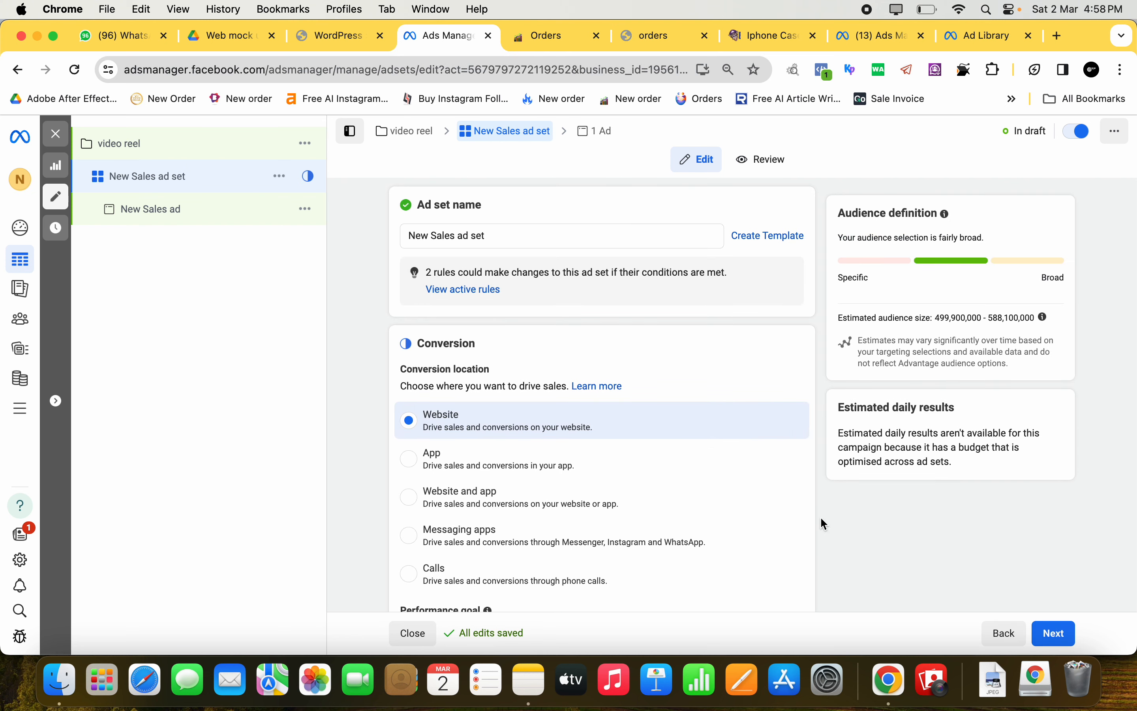
# Set the ad set's conversion event to Purchase
pyautogui.scroll(-10, 825, 524)
pyautogui.scroll(5, 824, 524)
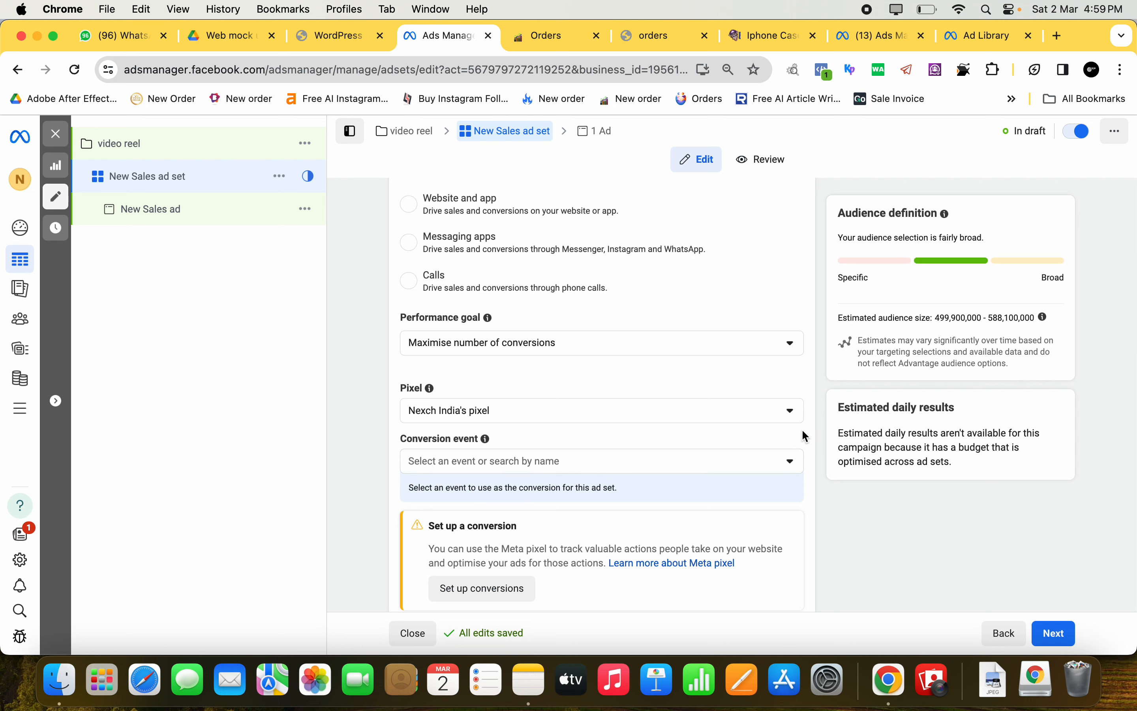
pyautogui.scroll(5, 824, 400)
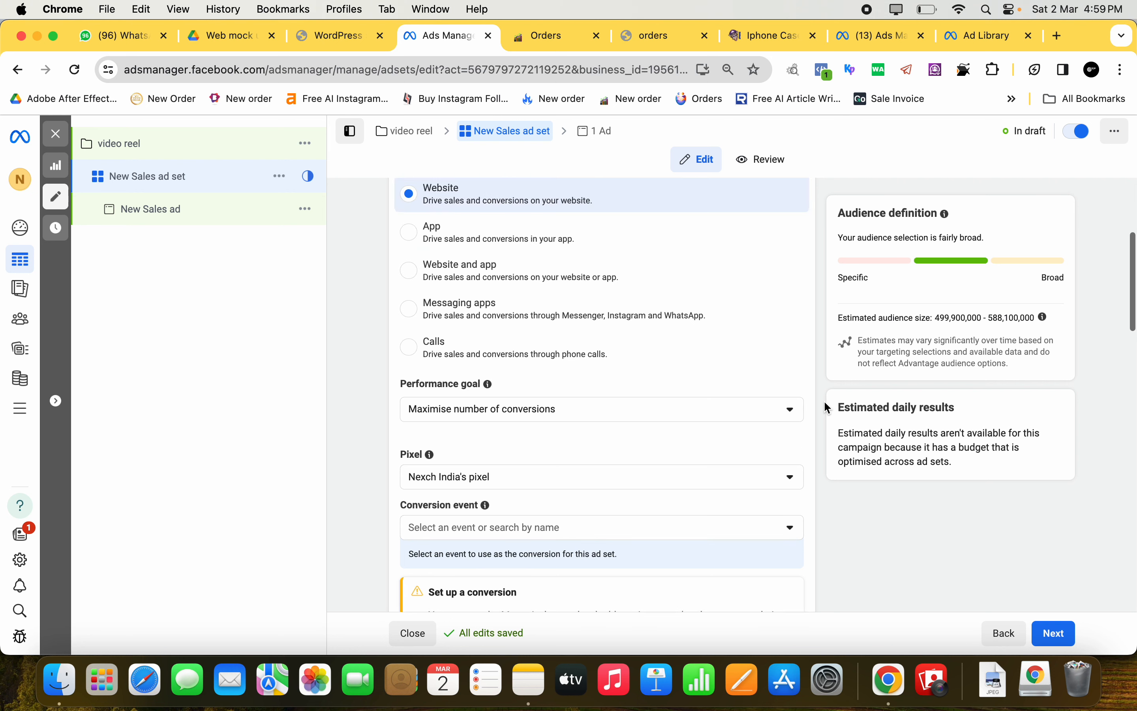
pyautogui.scroll(-7, 681, 432)
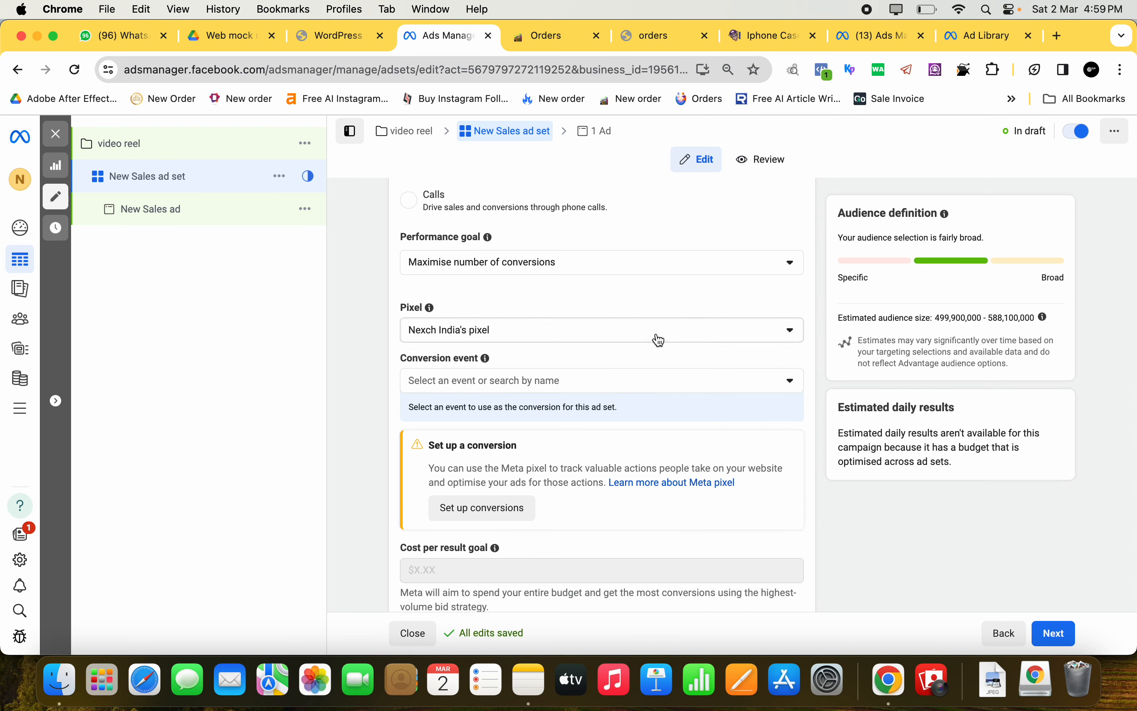
pyautogui.click(643, 382)
pyautogui.scroll(-1, 562, 558)
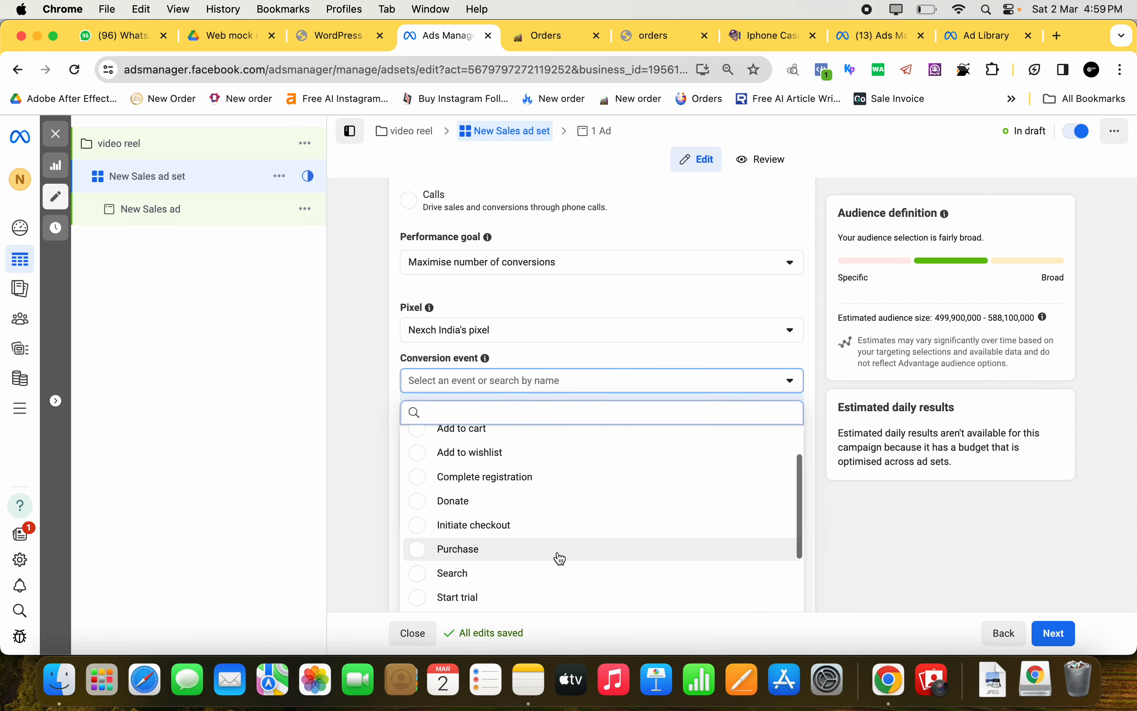
pyautogui.click(557, 555)
# Switch the ad set from Advantage+ audience to the original audience options
pyautogui.scroll(-6, 822, 415)
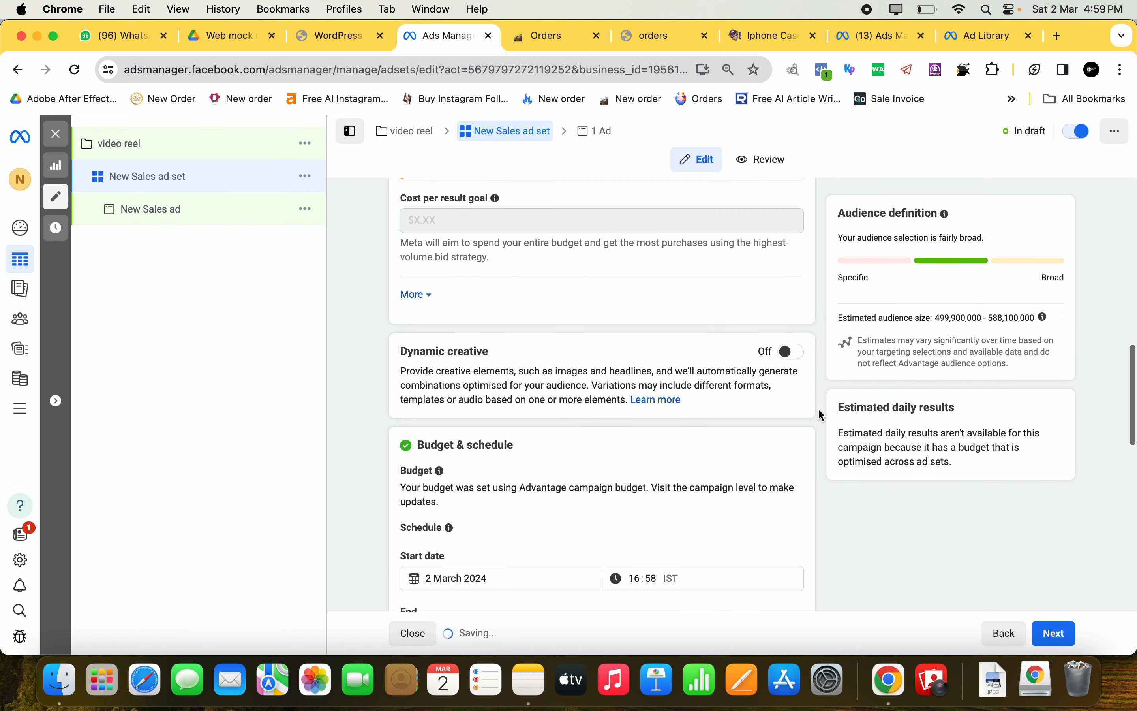
pyautogui.scroll(-7, 822, 415)
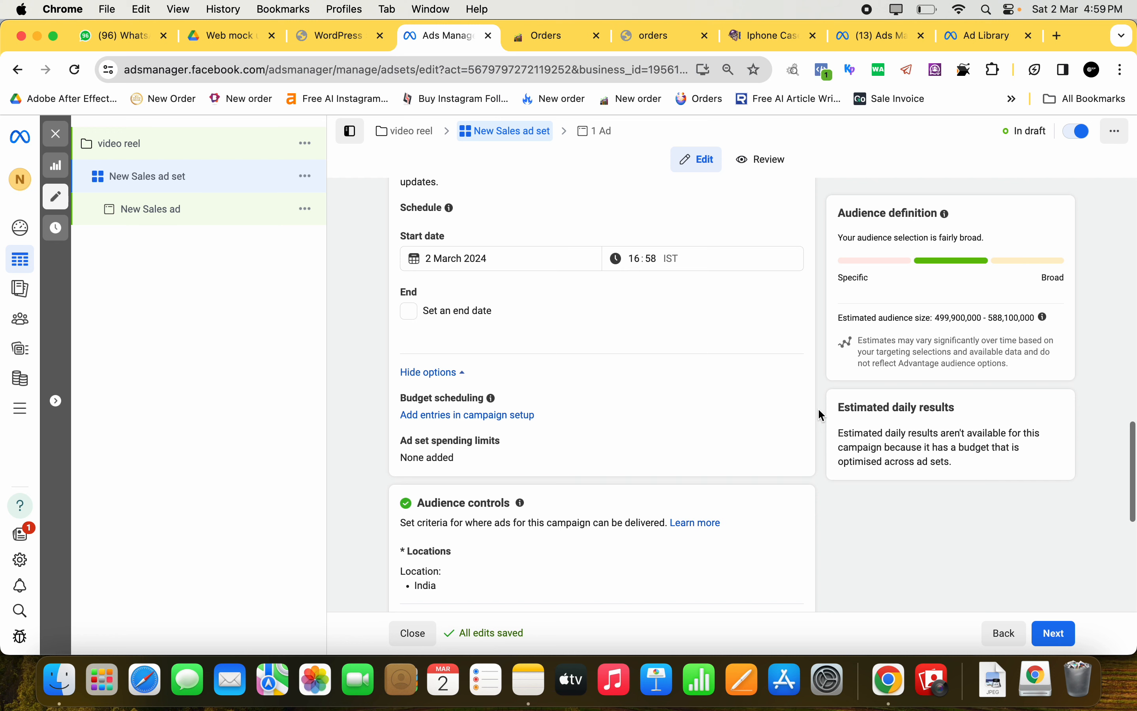
pyautogui.scroll(-8, 822, 415)
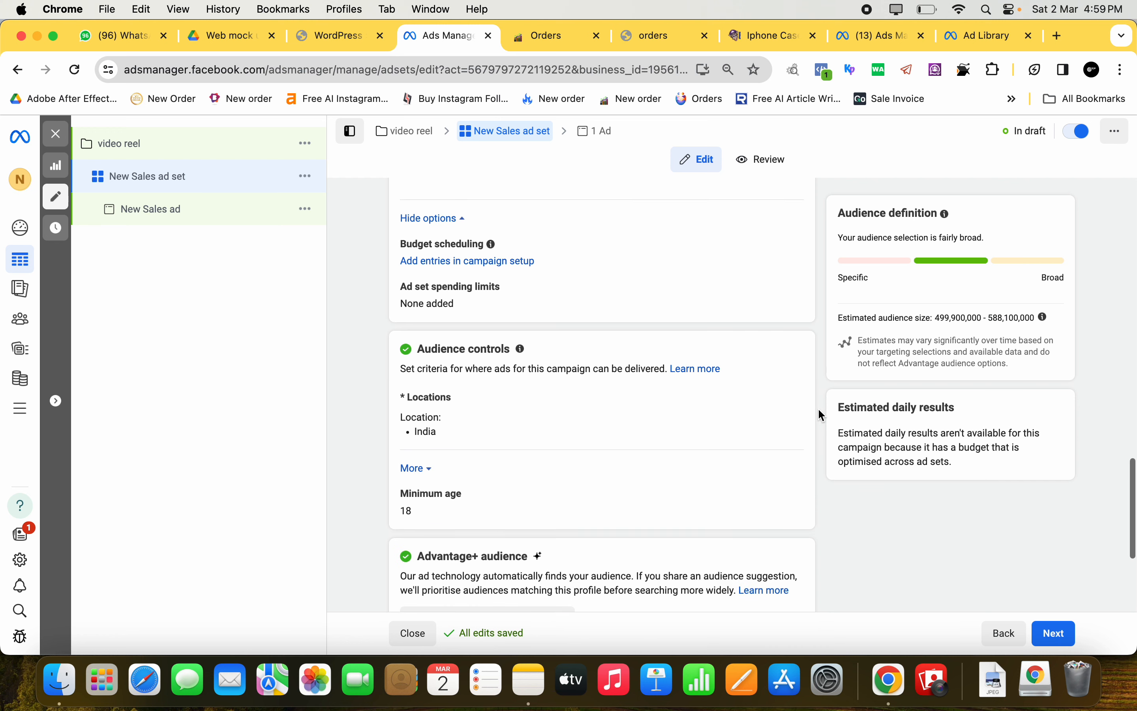
pyautogui.scroll(2, 816, 399)
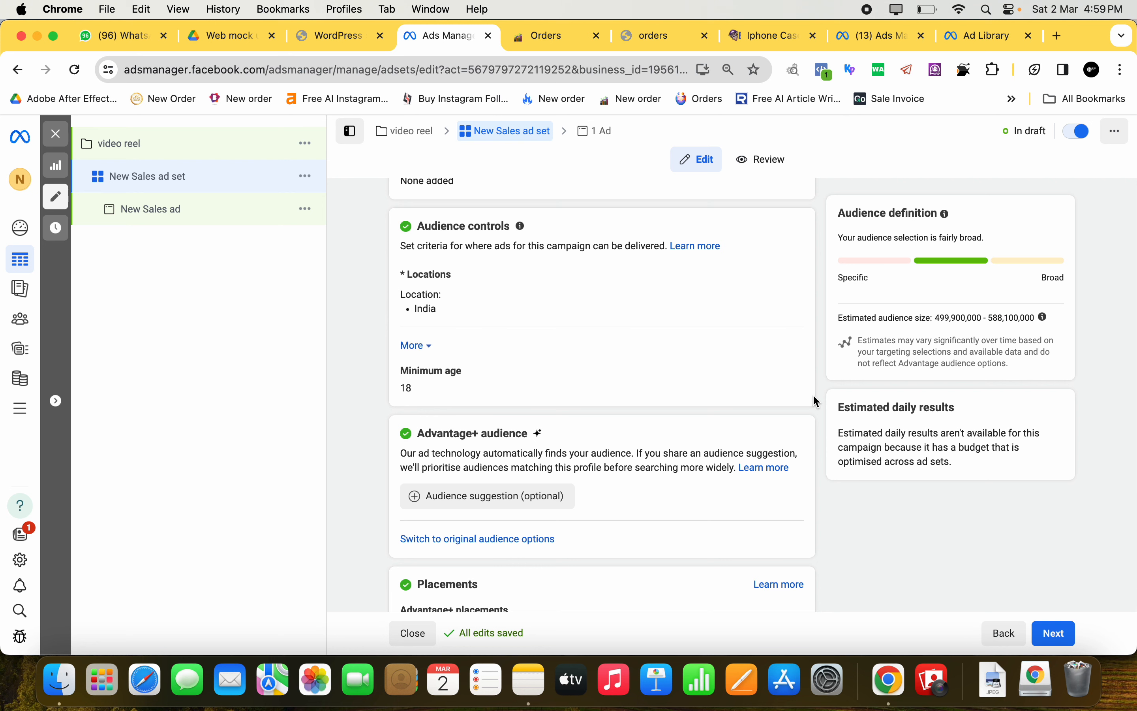
pyautogui.scroll(-1, 814, 395)
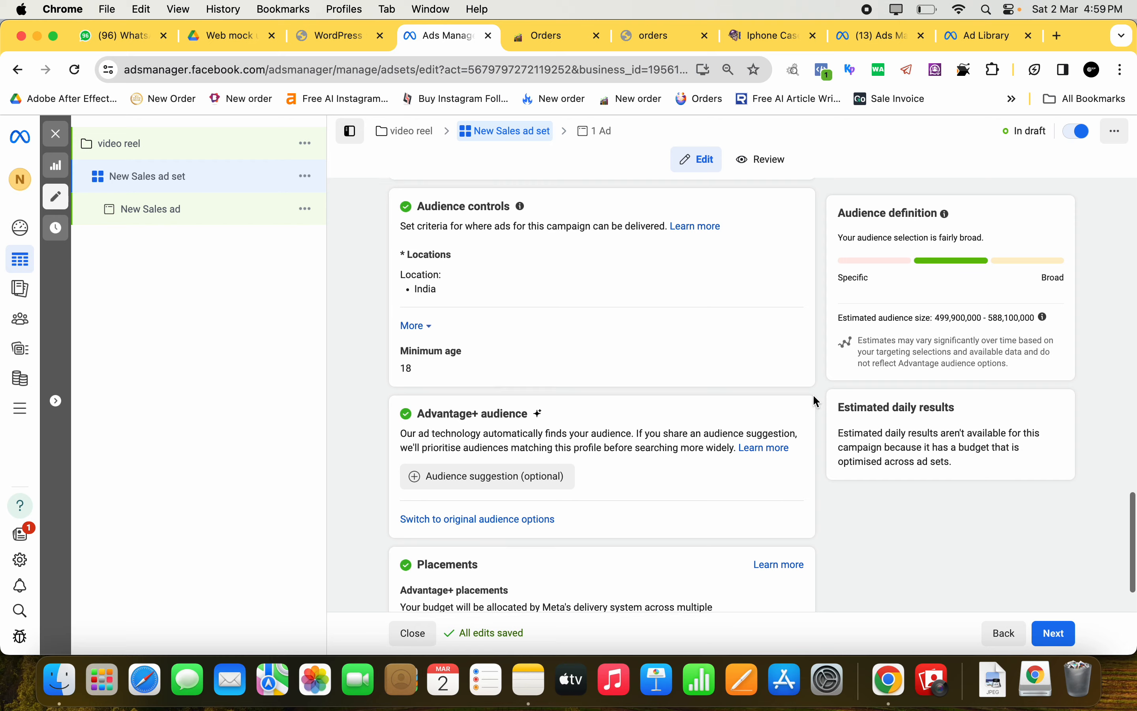
pyautogui.click(443, 523)
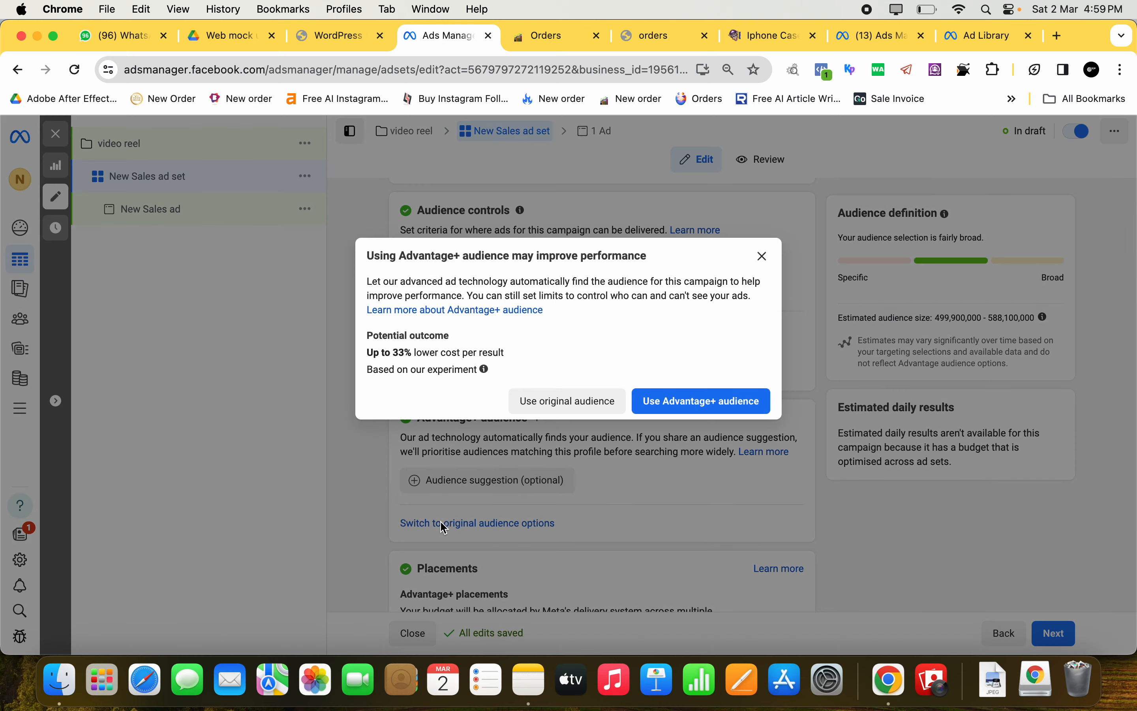
pyautogui.click(576, 410)
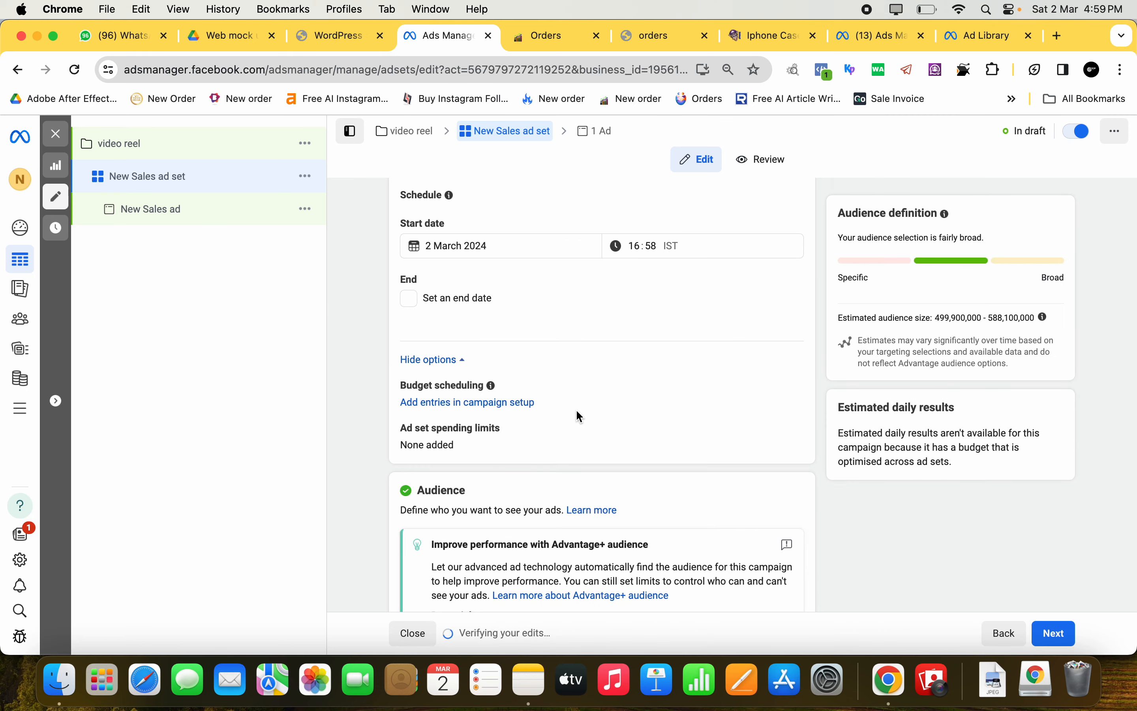
# Set the maximum age of the ad set's audience to 28
pyautogui.scroll(-3, 576, 409)
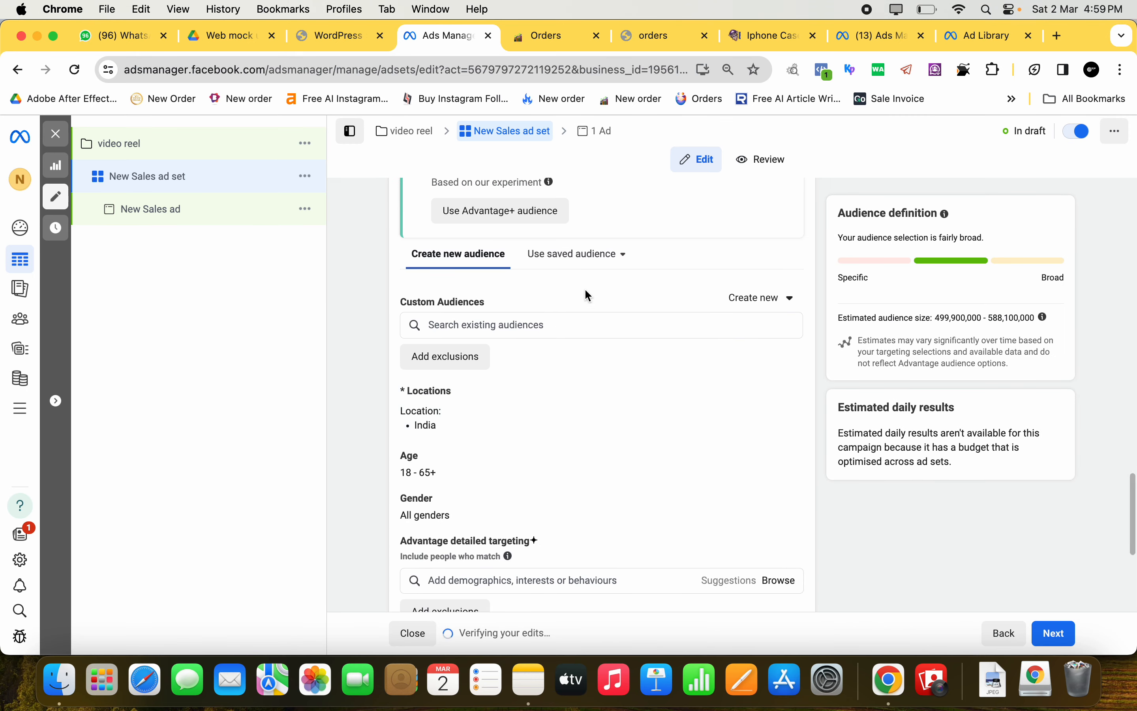
pyautogui.scroll(-3, 586, 362)
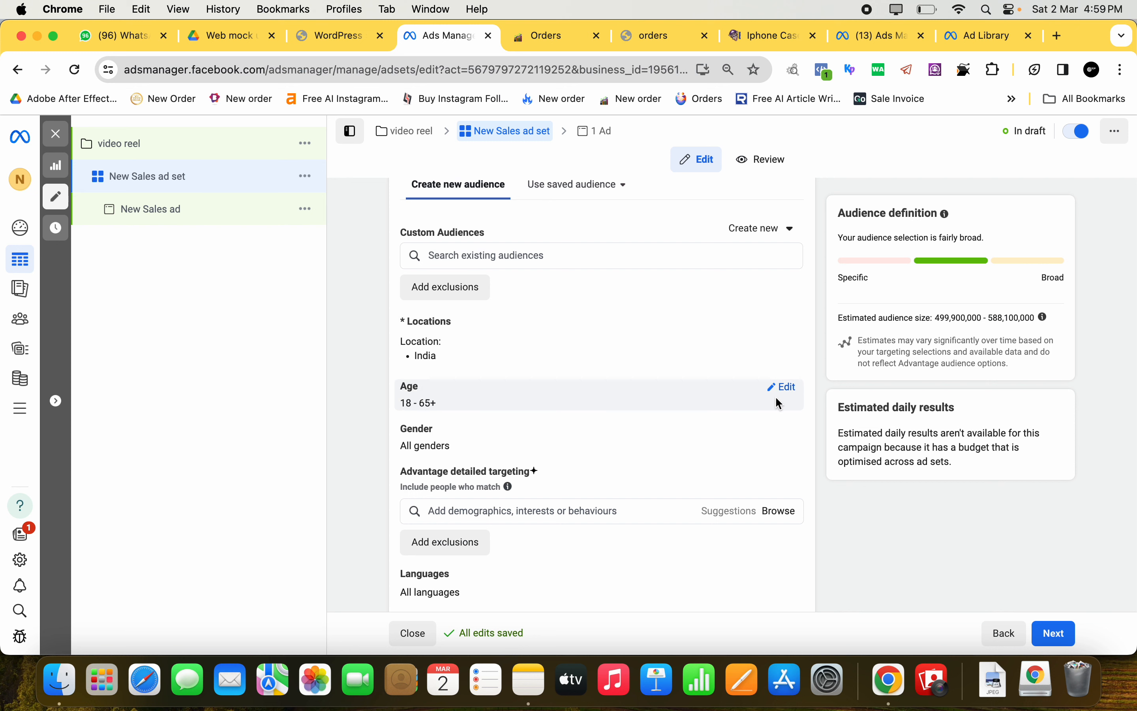
pyautogui.click(783, 387)
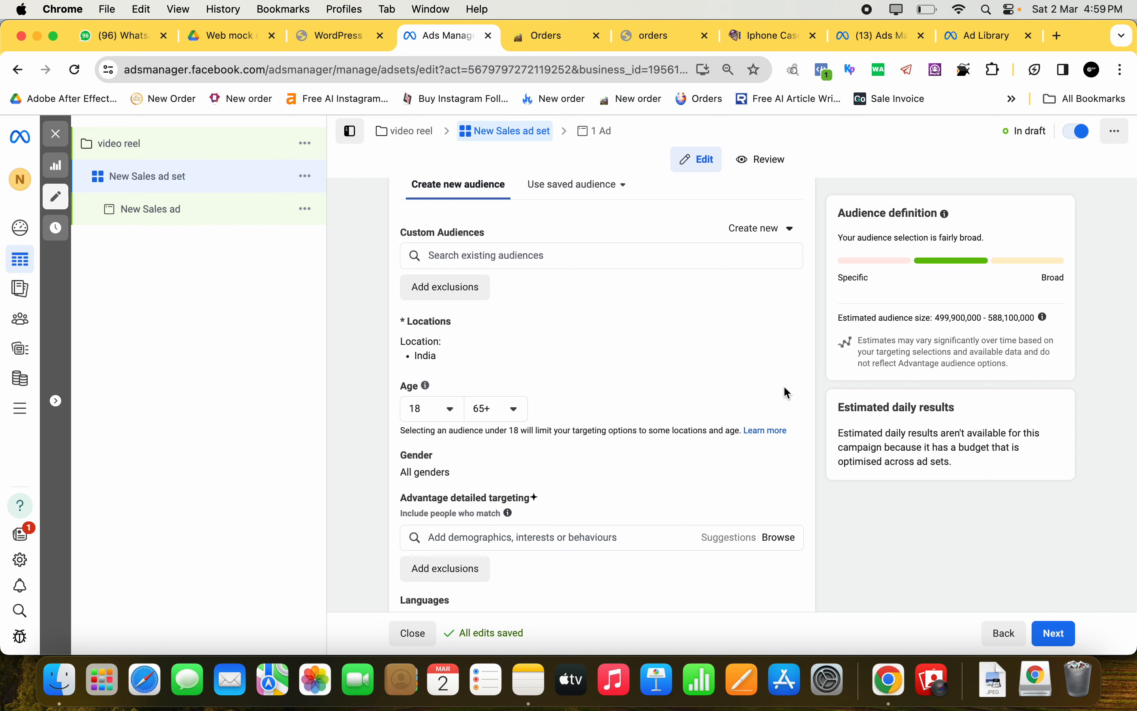
pyautogui.click(496, 417)
pyautogui.scroll(10, 544, 508)
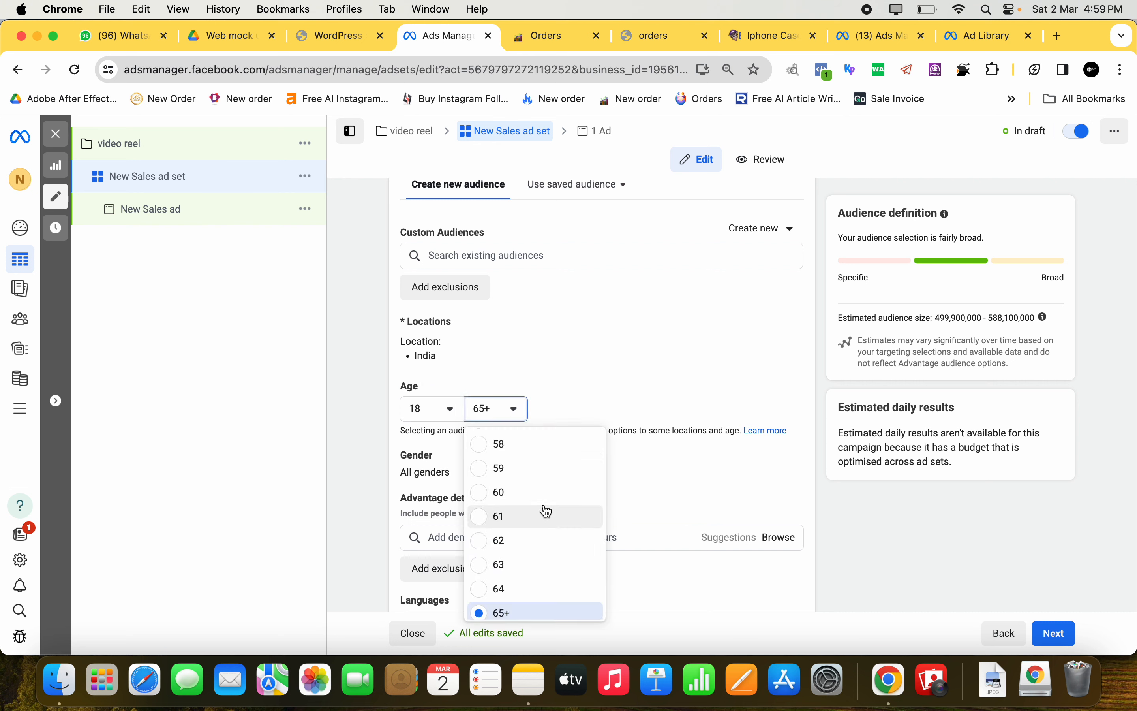
pyautogui.scroll(6, 547, 511)
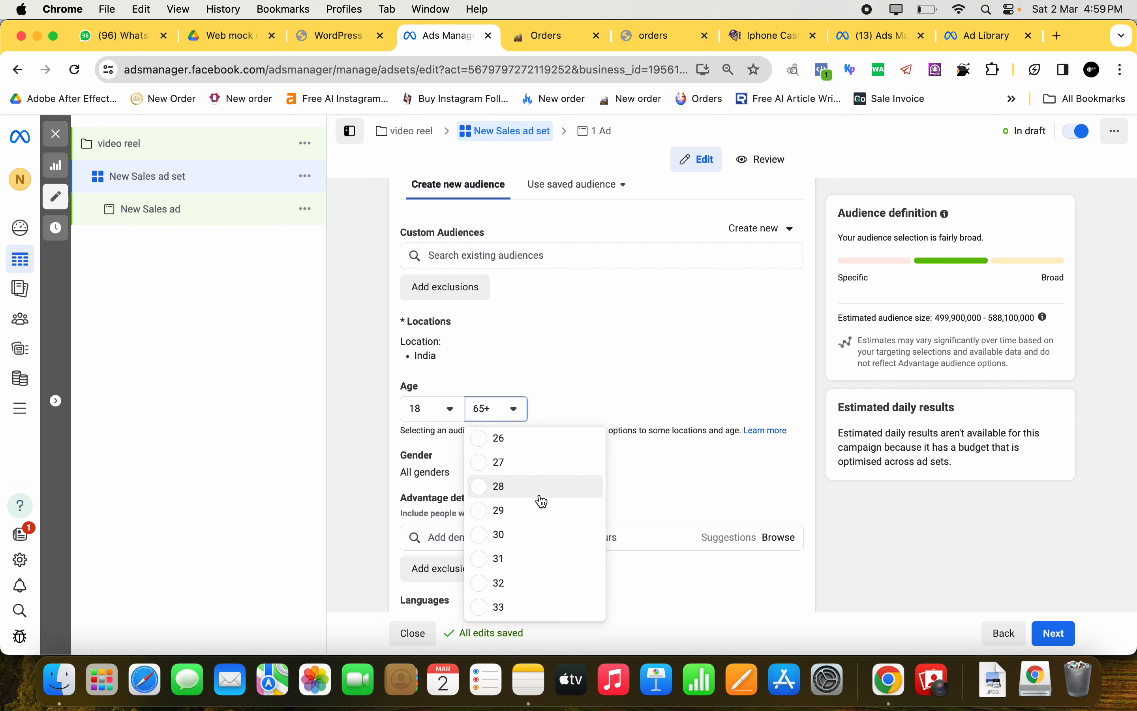
pyautogui.click(538, 491)
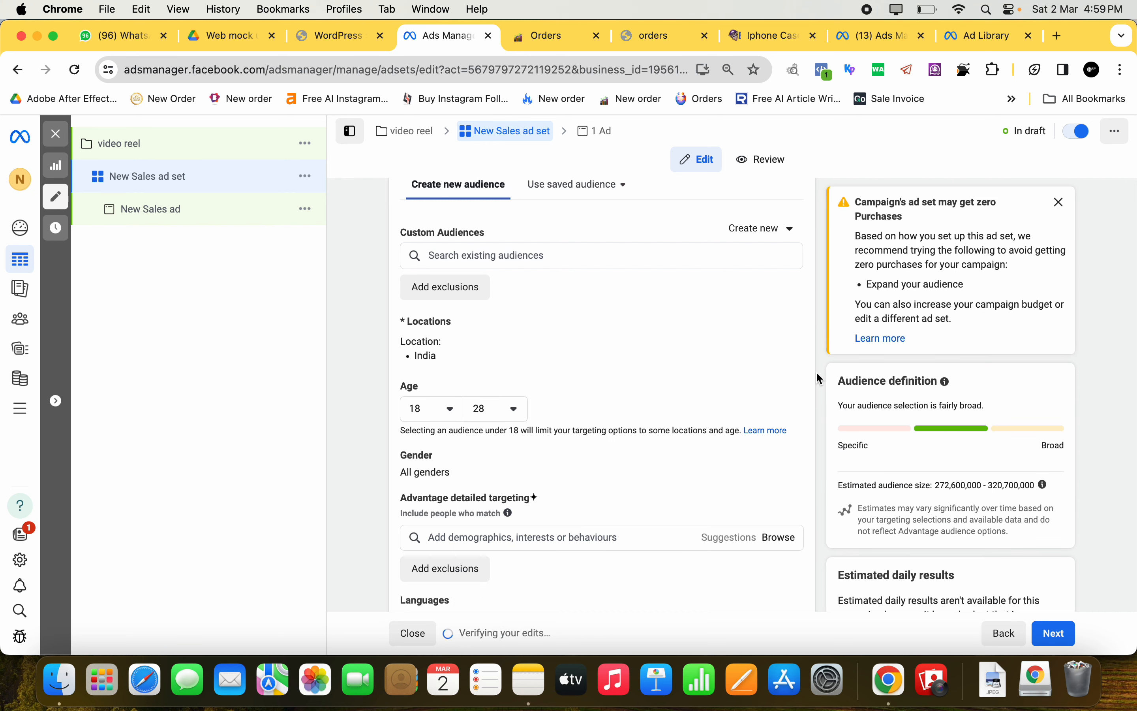
# Restrict the India location targeting to include only cities
pyautogui.scroll(-2, 820, 378)
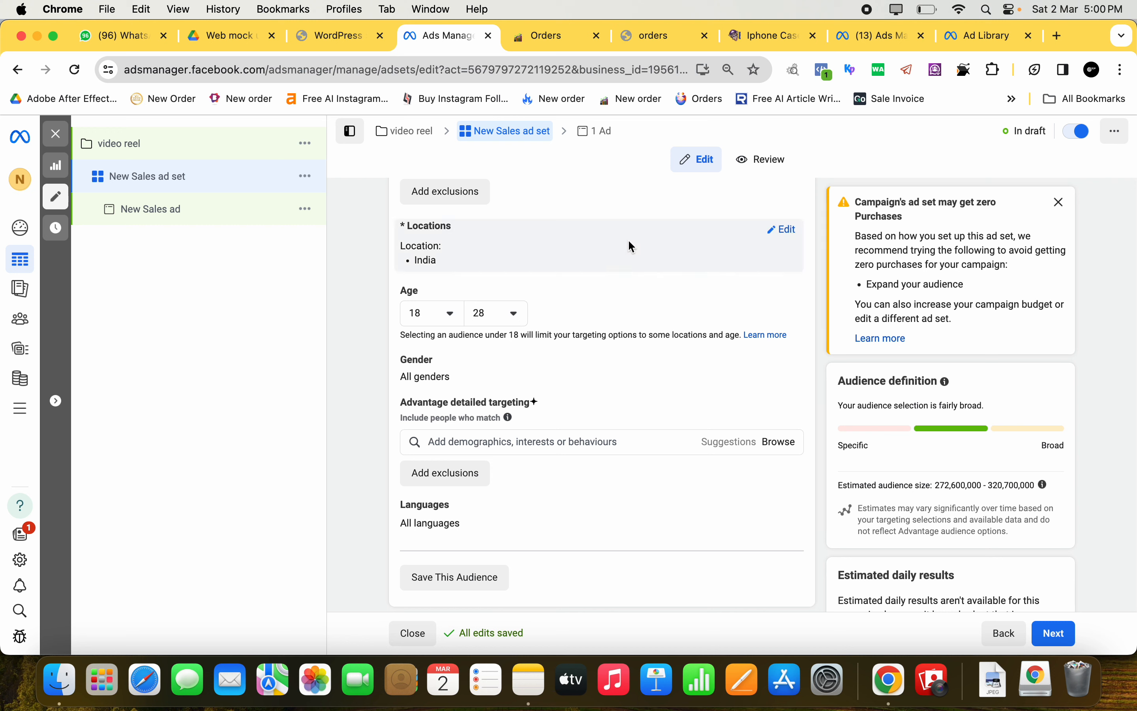
pyautogui.click(790, 230)
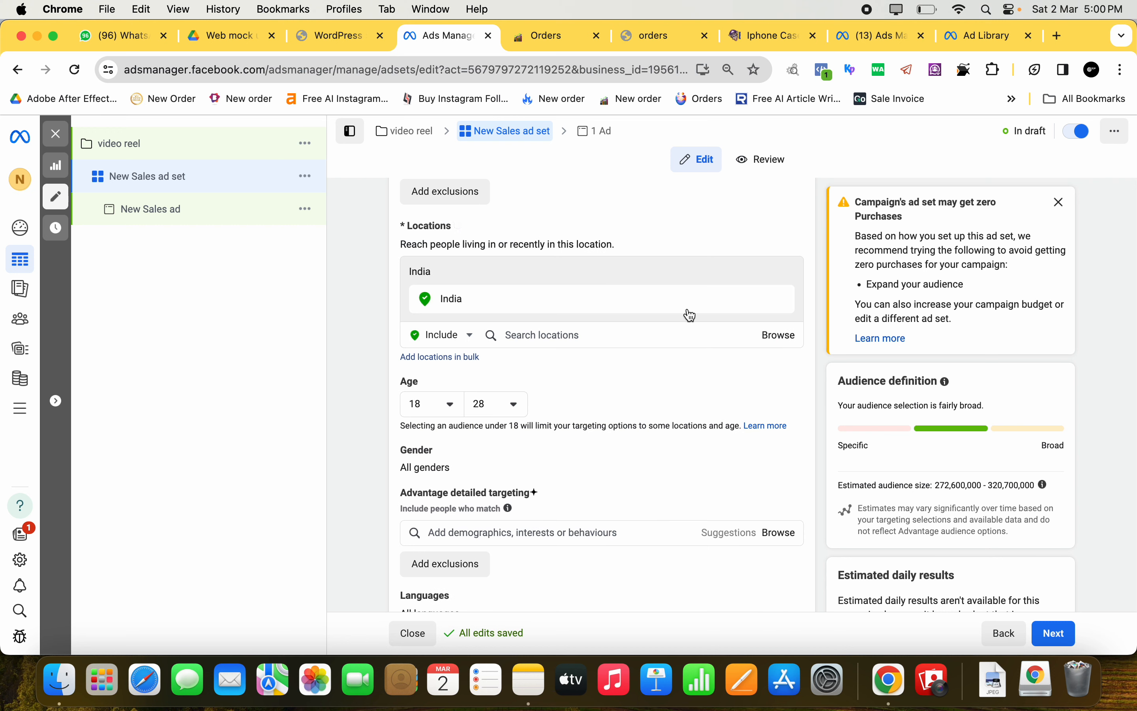
pyautogui.click(763, 301)
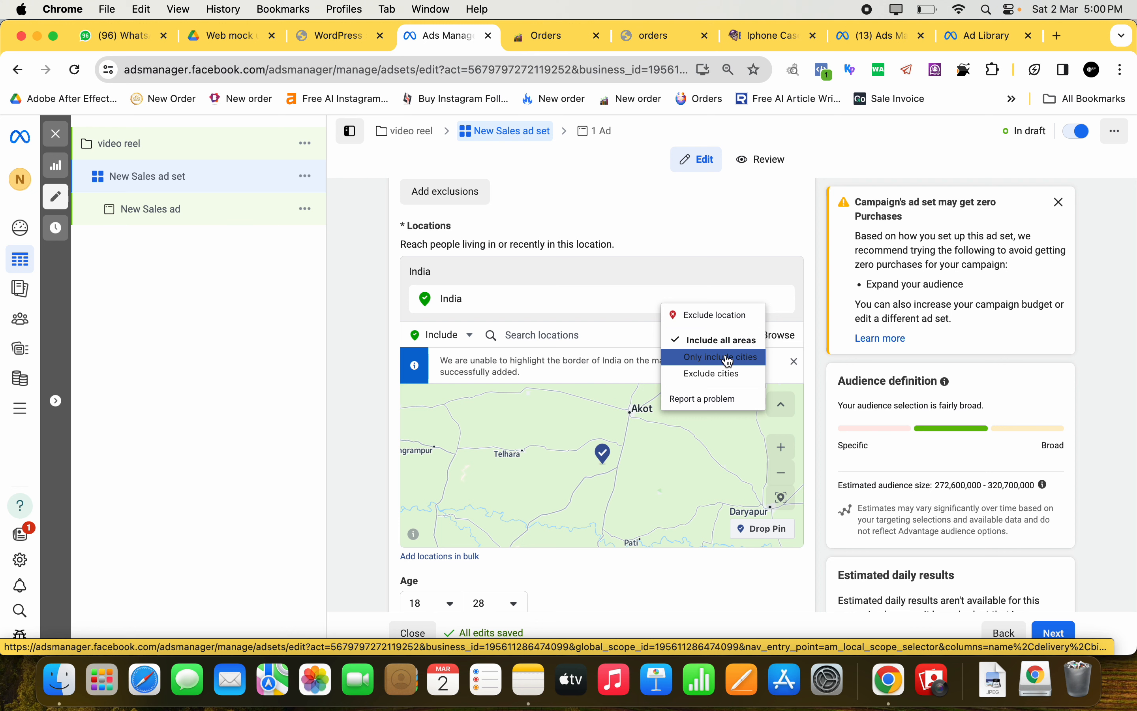
pyautogui.click(710, 358)
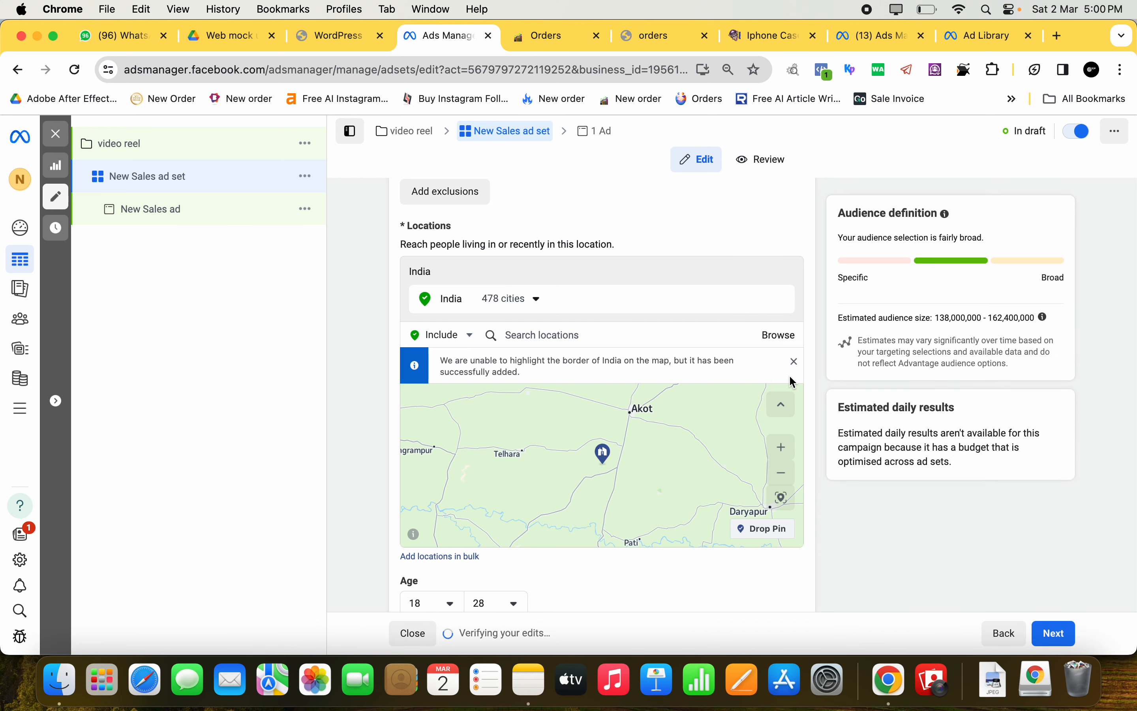
pyautogui.scroll(-6, 794, 381)
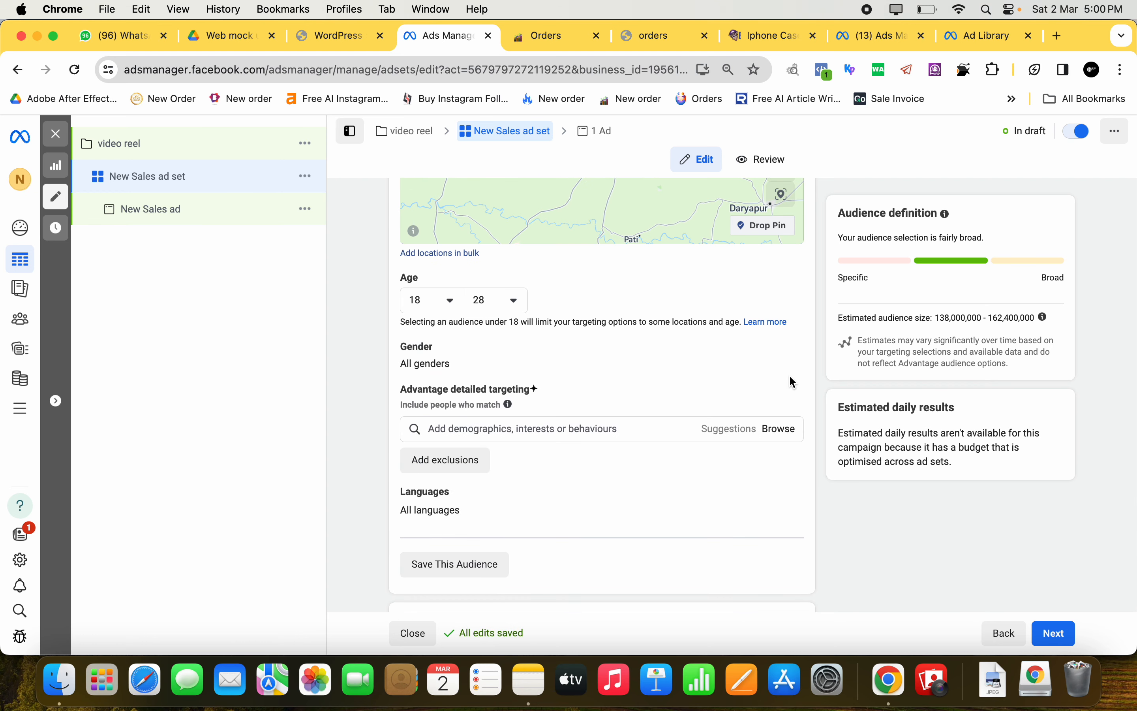
pyautogui.scroll(7, 794, 381)
pyautogui.scroll(-8, 794, 383)
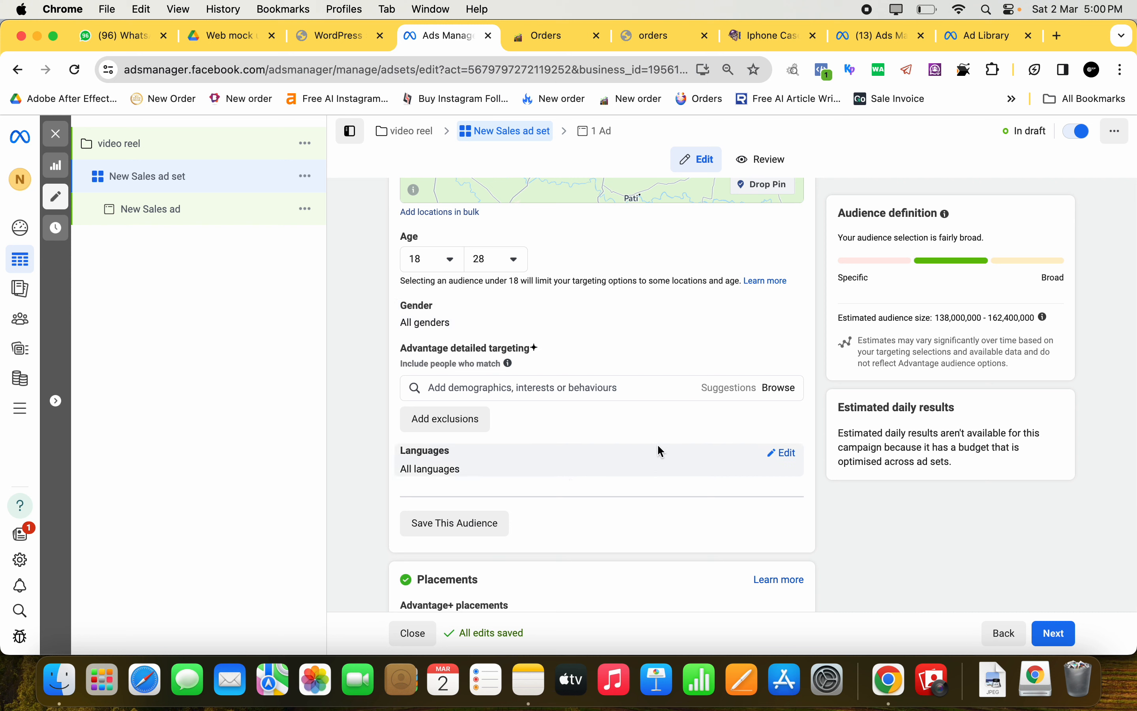
pyautogui.scroll(-2, 726, 322)
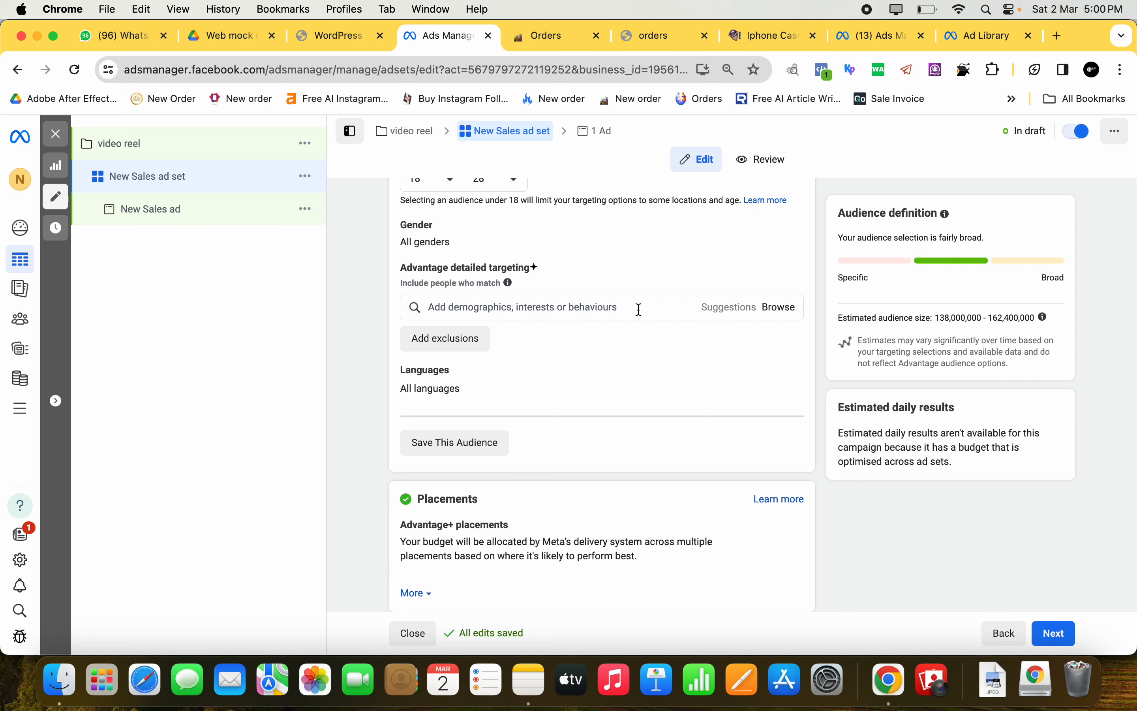
# Add the interest Clothing (clothing) to the ad set's detailed targeting
pyautogui.click(639, 310)
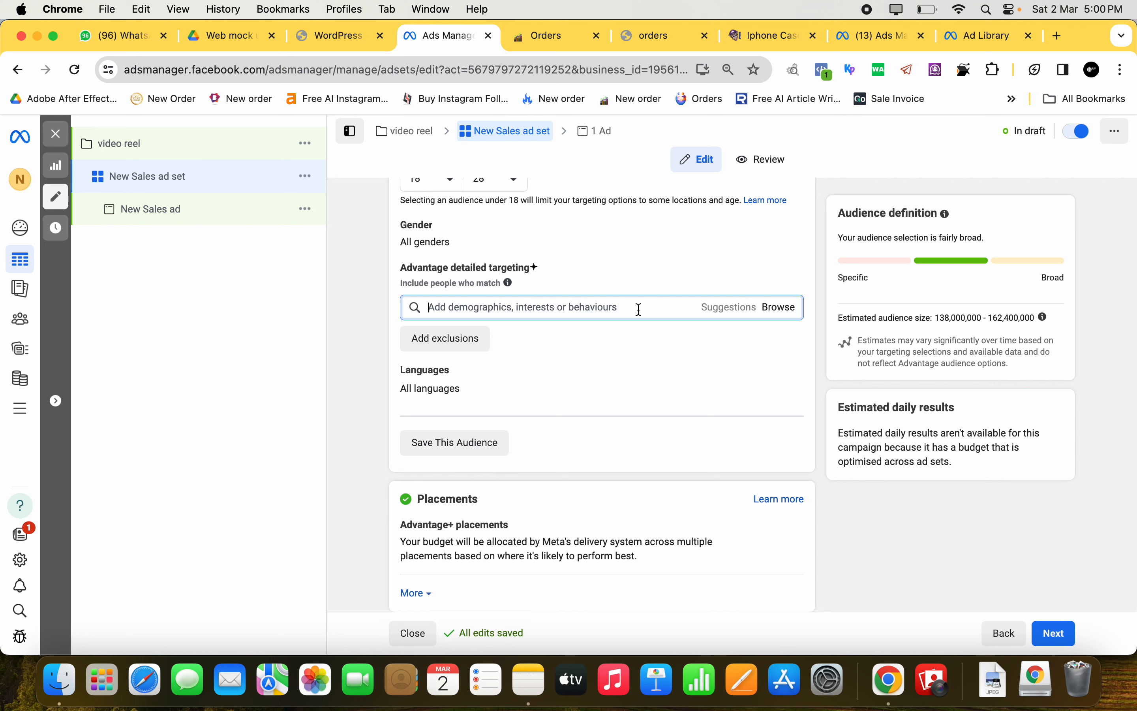
pyautogui.write('cl')
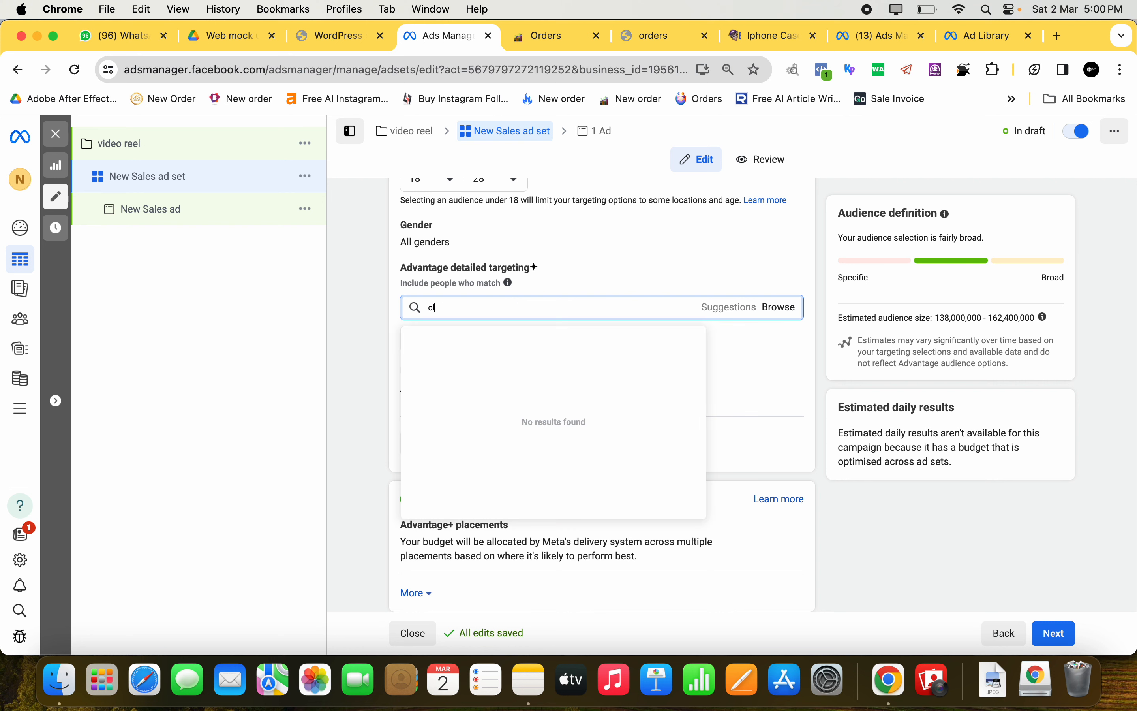
pyautogui.write('othing')
pyautogui.click(629, 332)
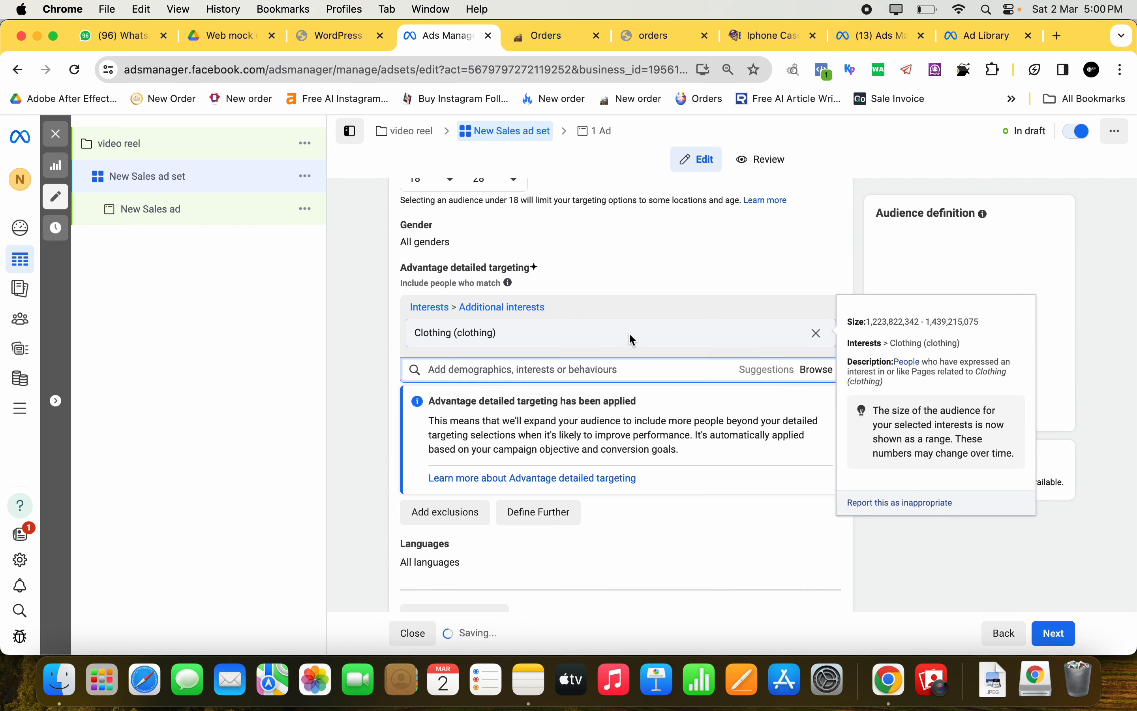
pyautogui.moveTo(811, 335)
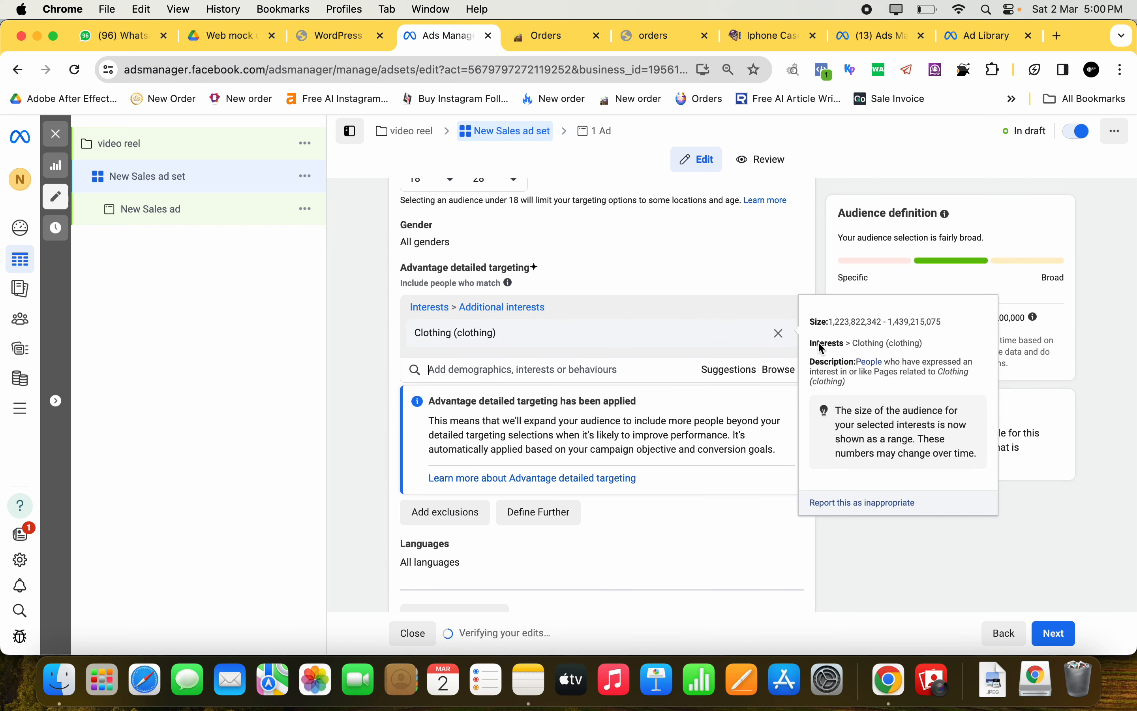
# Add the interest T-shirt (clothing) to the ad set's detailed targeting
pyautogui.click(511, 367)
pyautogui.write('t')
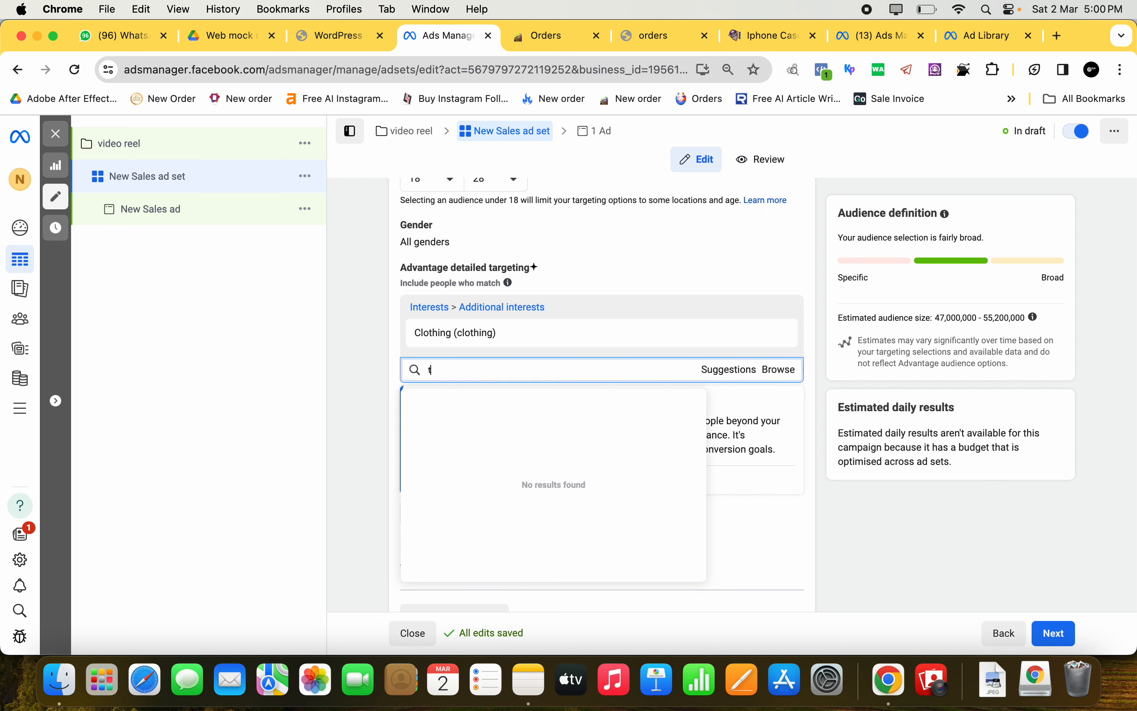
pyautogui.write('shirt')
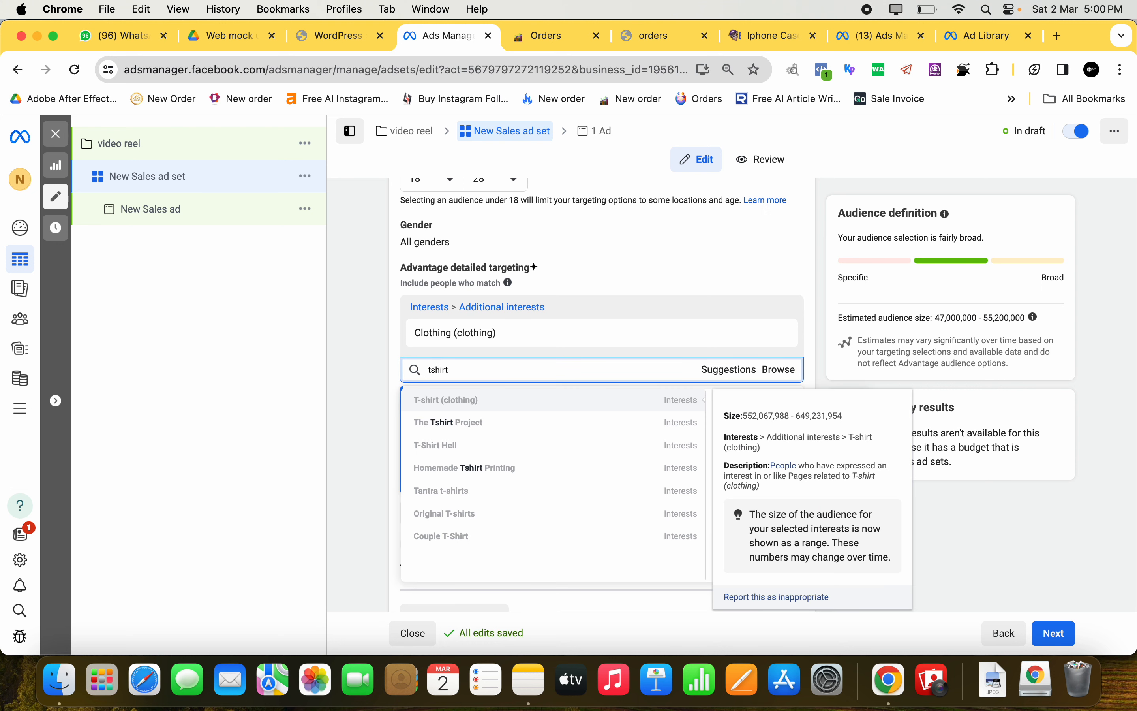
pyautogui.click(570, 402)
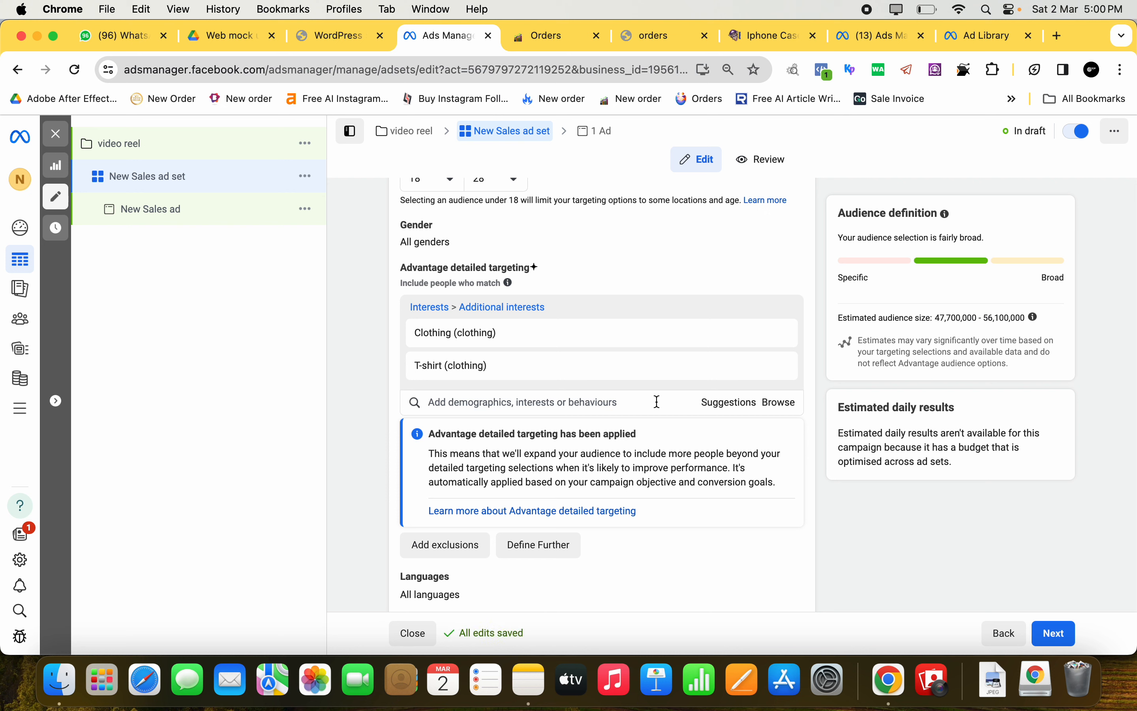
# Find H&M (clothing) and include it among the detailed targeting interests
pyautogui.write('h')
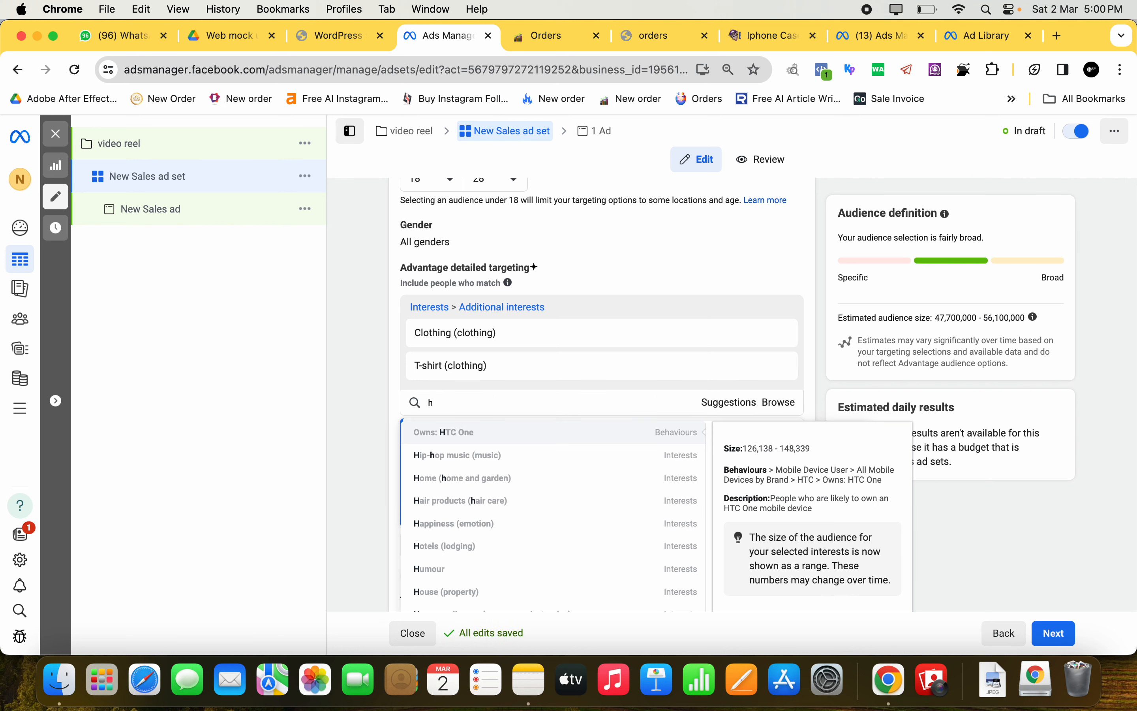
pyautogui.write('%')
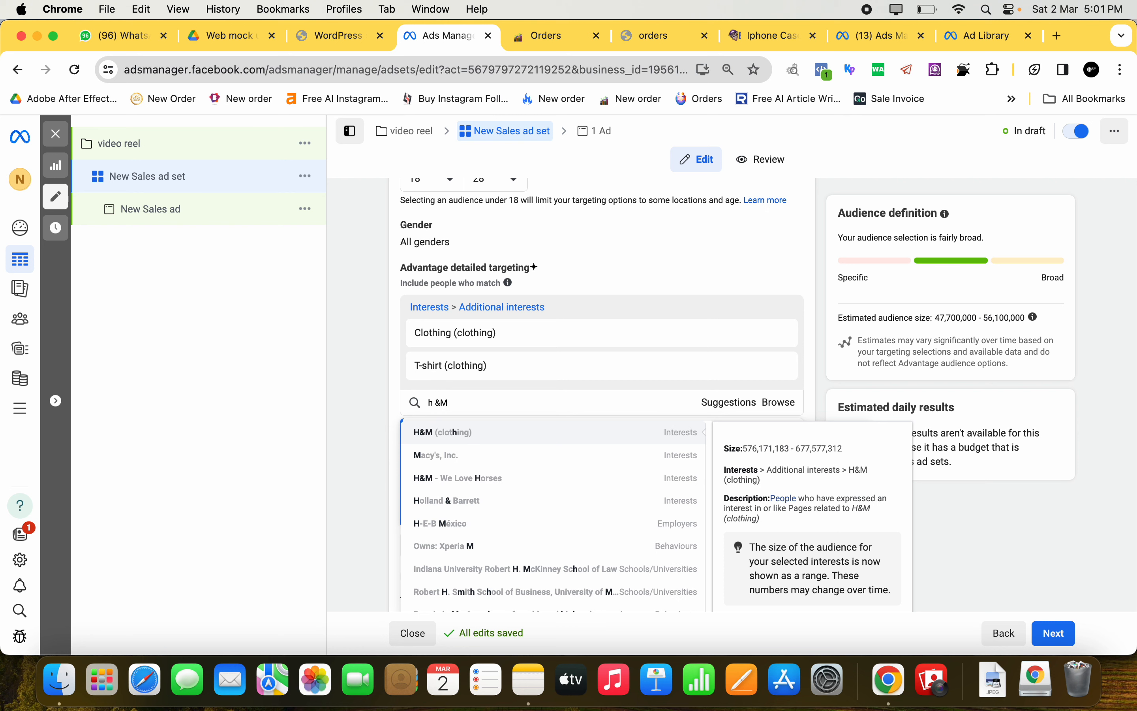
pyautogui.click(583, 431)
# Add the suggested interests Zara (retailer), Mango (clothing) and Pull & Bear to the detailed targeting
pyautogui.moveTo(562, 476)
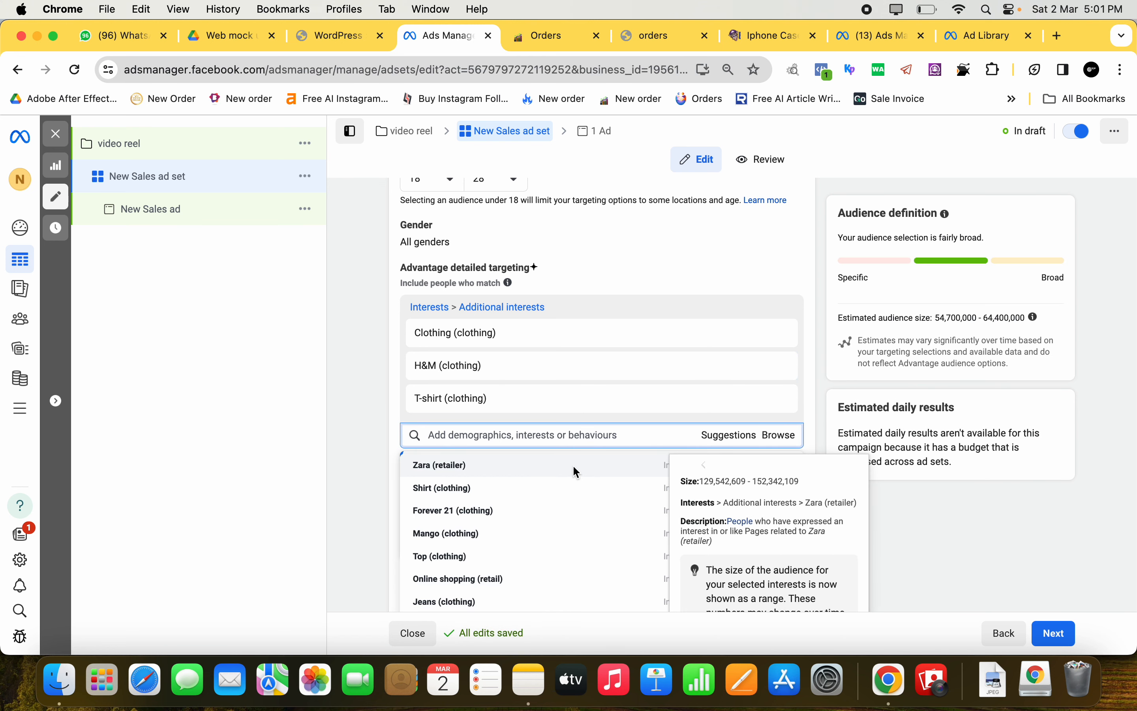
pyautogui.click(574, 466)
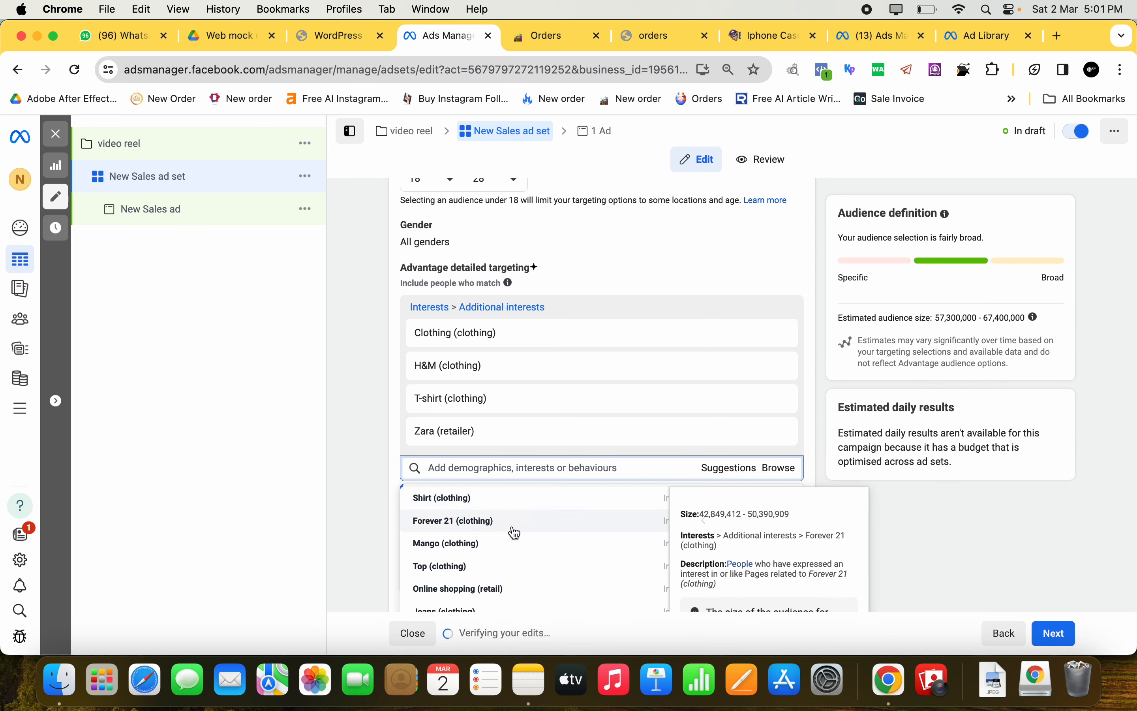
pyautogui.scroll(-1, 512, 517)
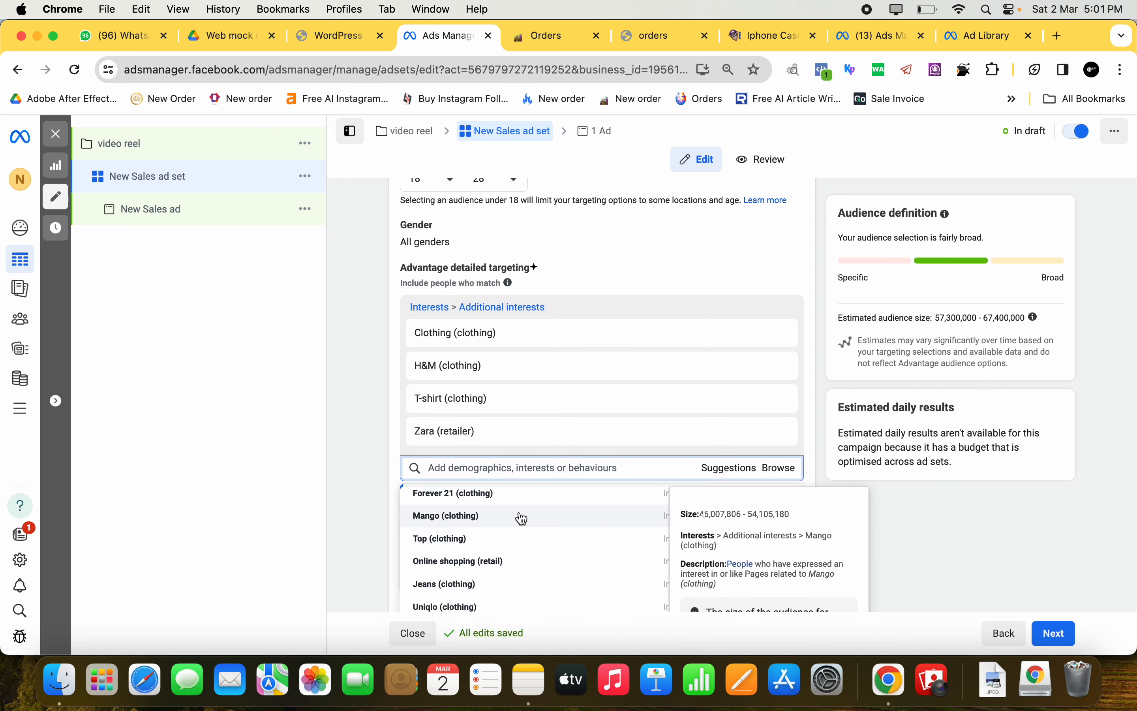
pyautogui.click(523, 517)
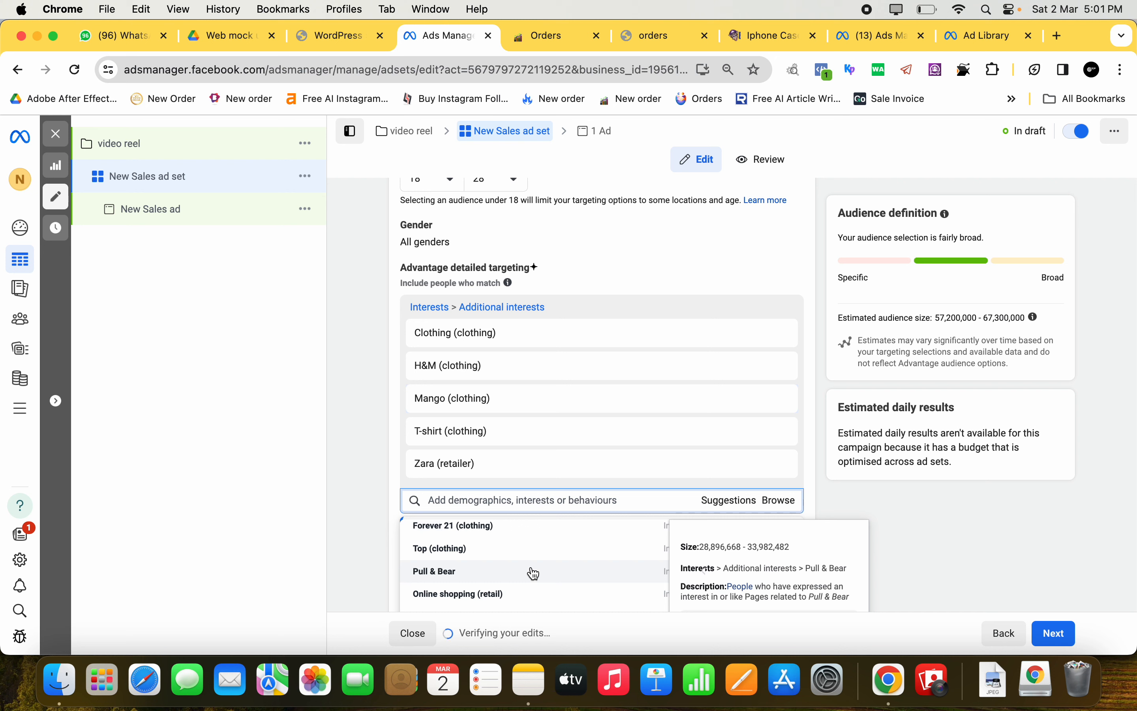
pyautogui.click(534, 573)
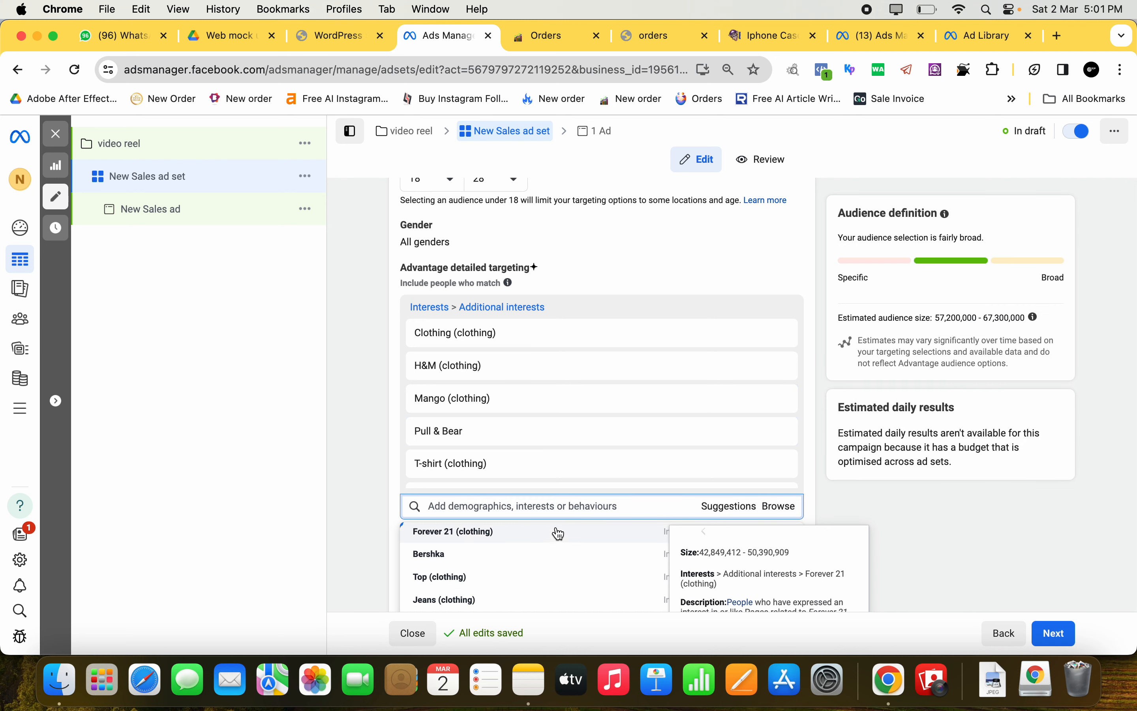
pyautogui.click(819, 366)
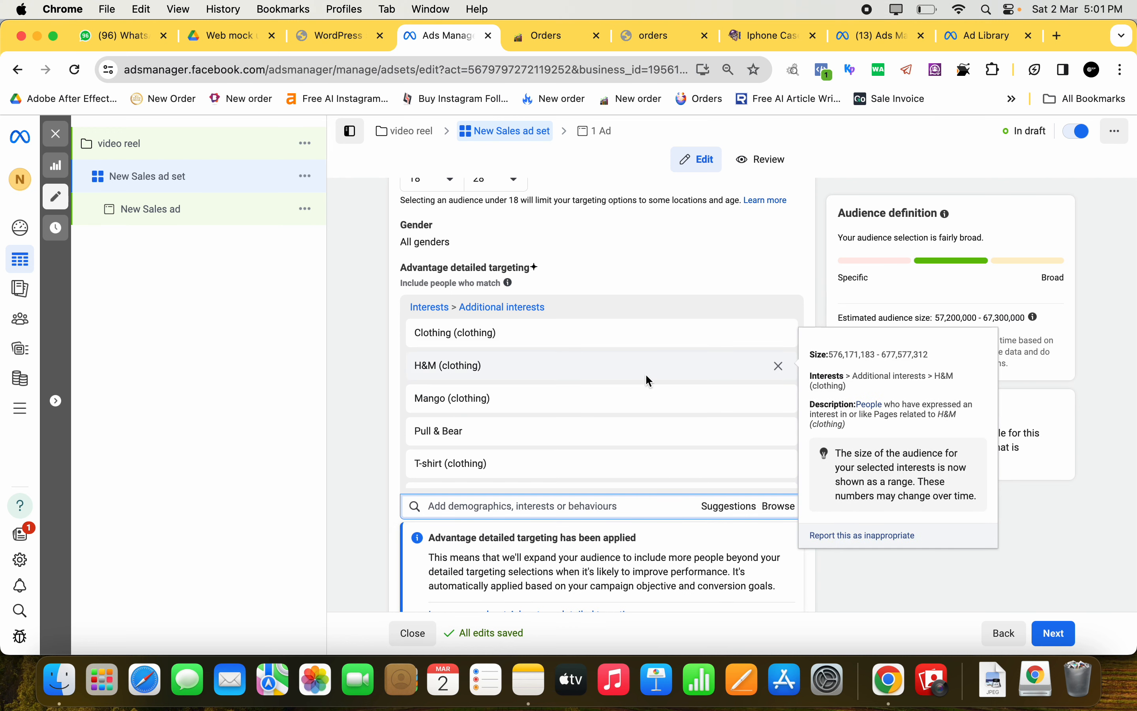
# Review the estimated audience size, the location, age and interest targeting, and the audience summary without saving the audience
pyautogui.scroll(-1, 646, 375)
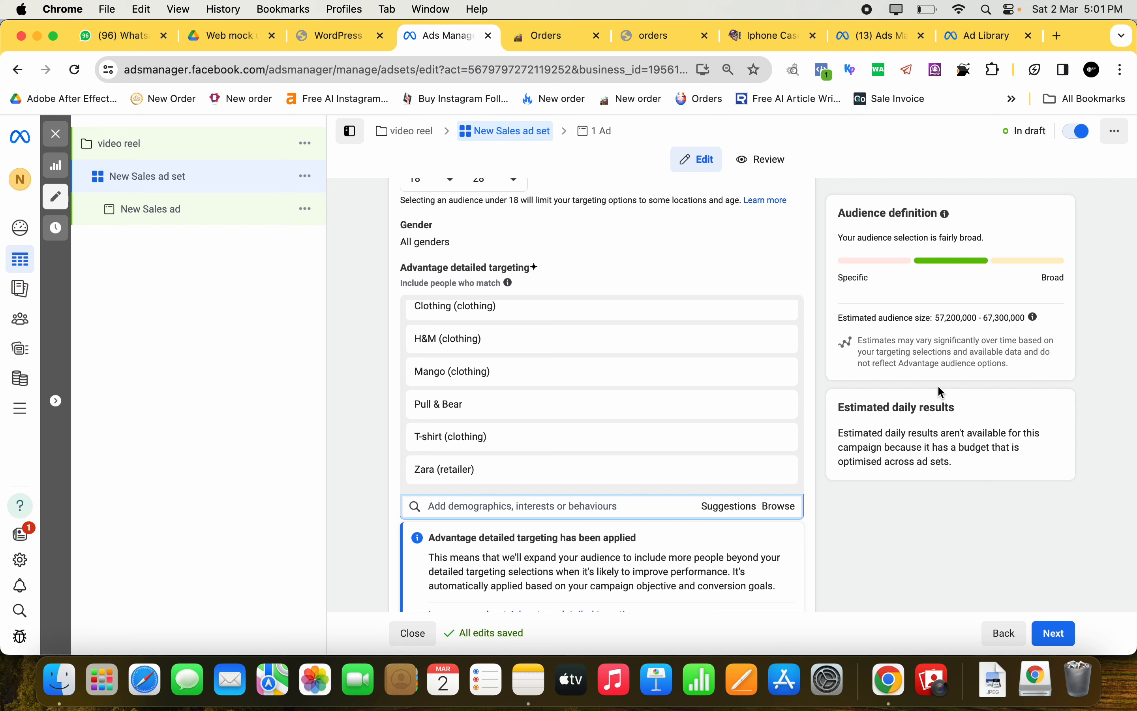
pyautogui.moveTo(936, 314); pyautogui.dragTo(1026, 316)
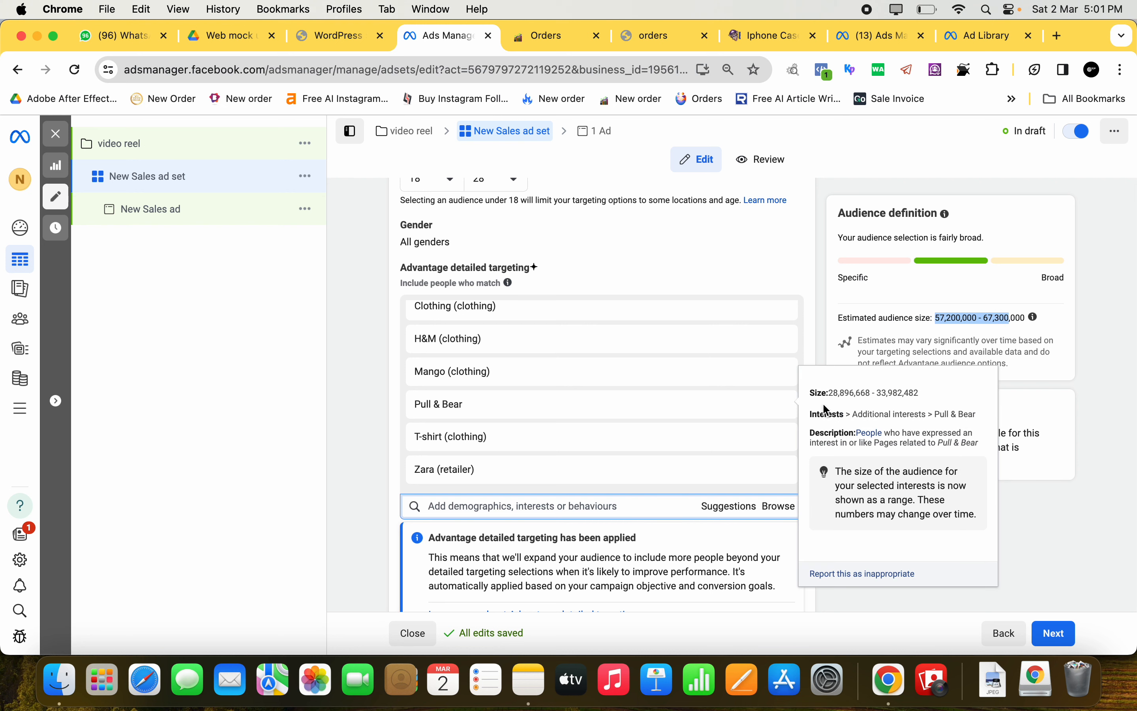
pyautogui.click(813, 344)
pyautogui.scroll(8, 813, 350)
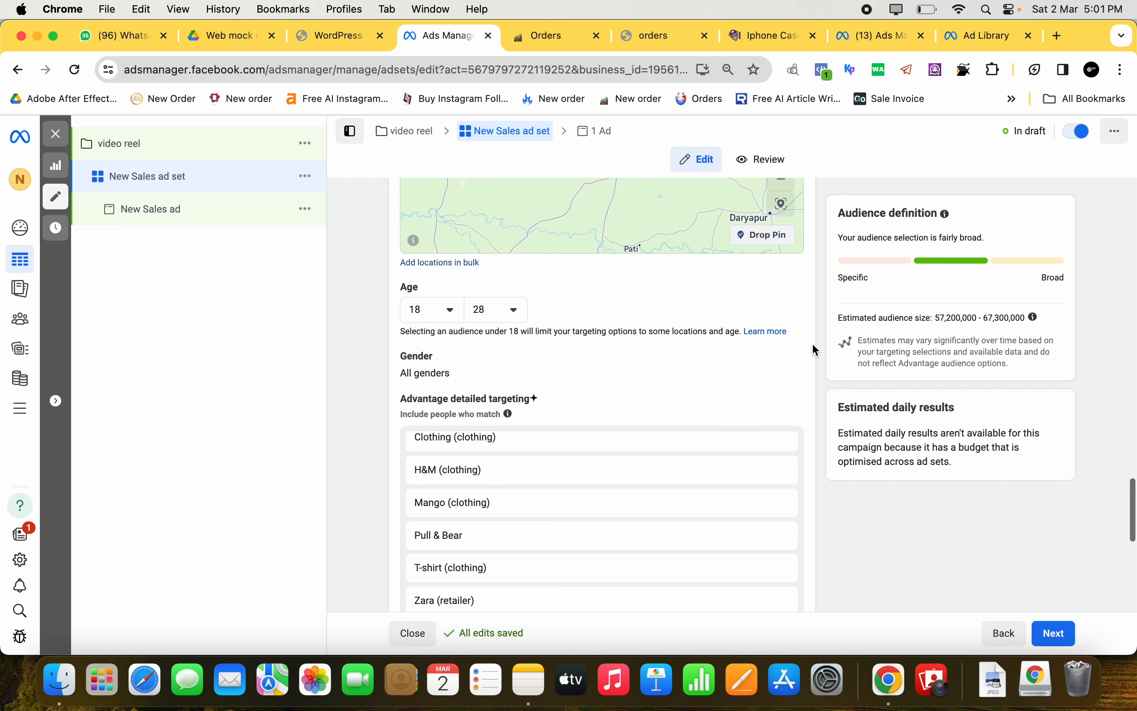
pyautogui.scroll(-5, 813, 350)
pyautogui.scroll(-2, 813, 345)
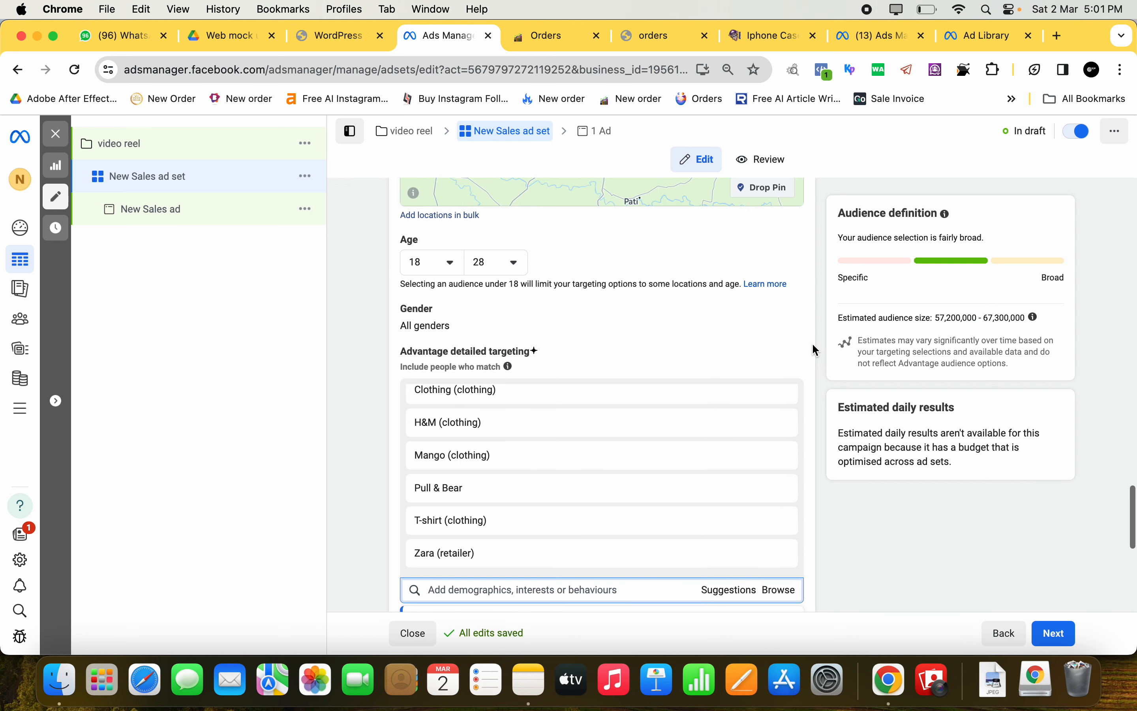
pyautogui.scroll(8, 812, 345)
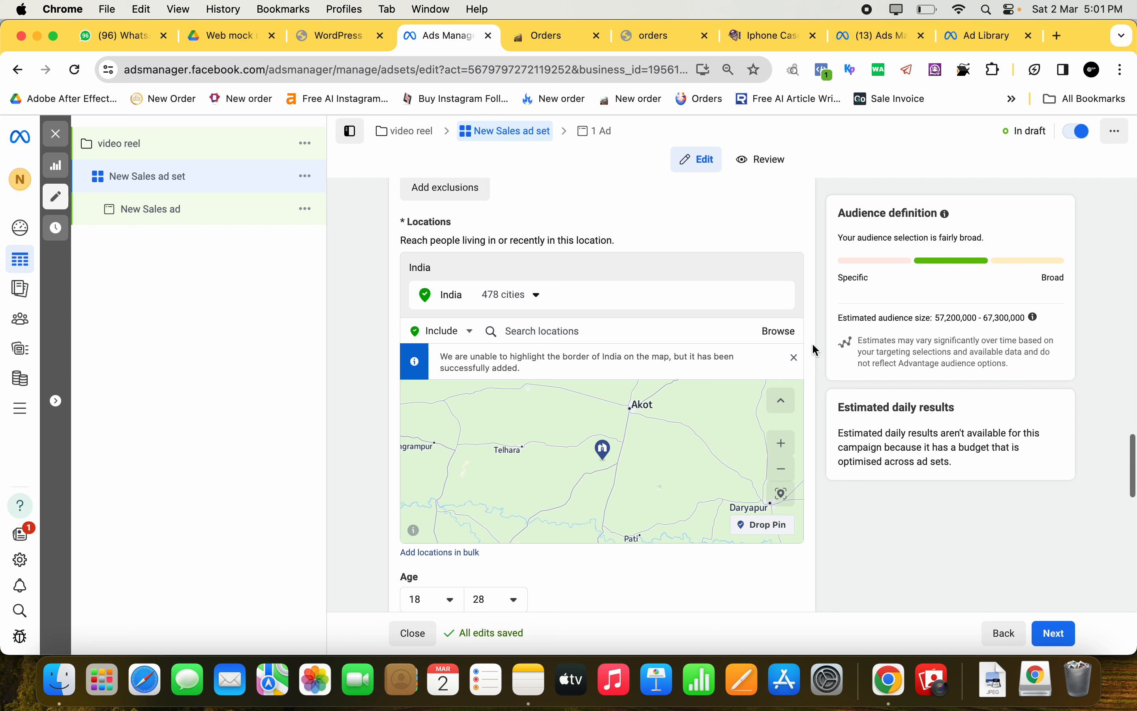
pyautogui.scroll(-5, 812, 345)
pyautogui.scroll(-3, 813, 345)
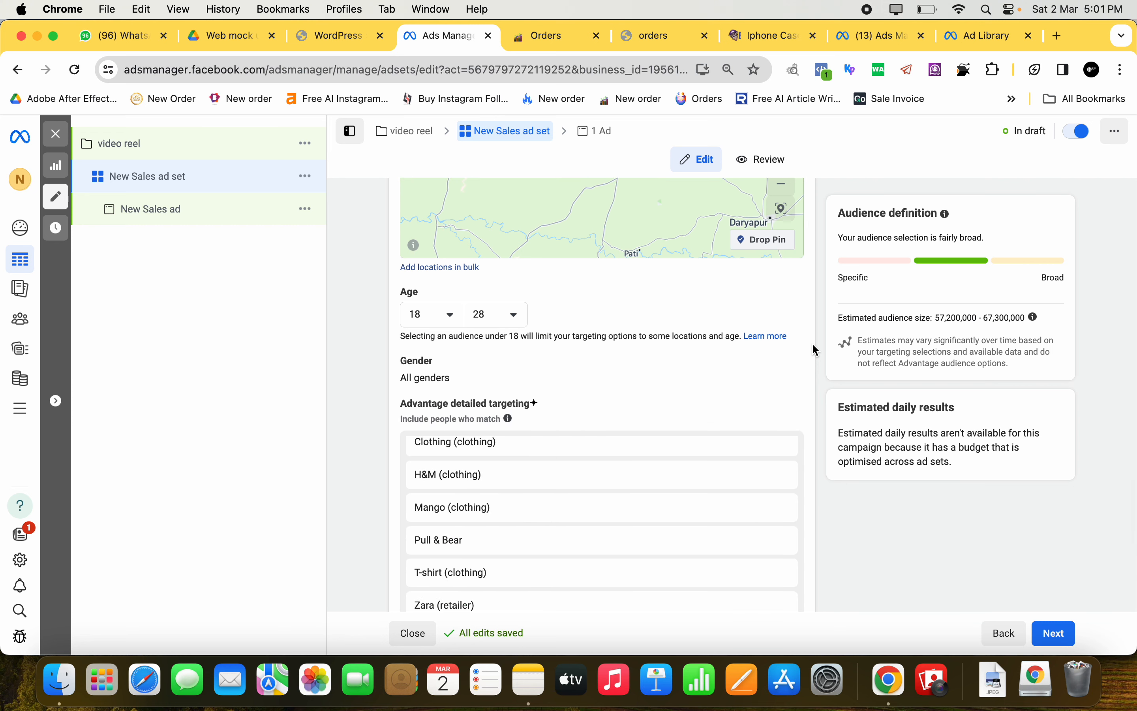
pyautogui.scroll(-5, 813, 345)
pyautogui.scroll(-5, 812, 345)
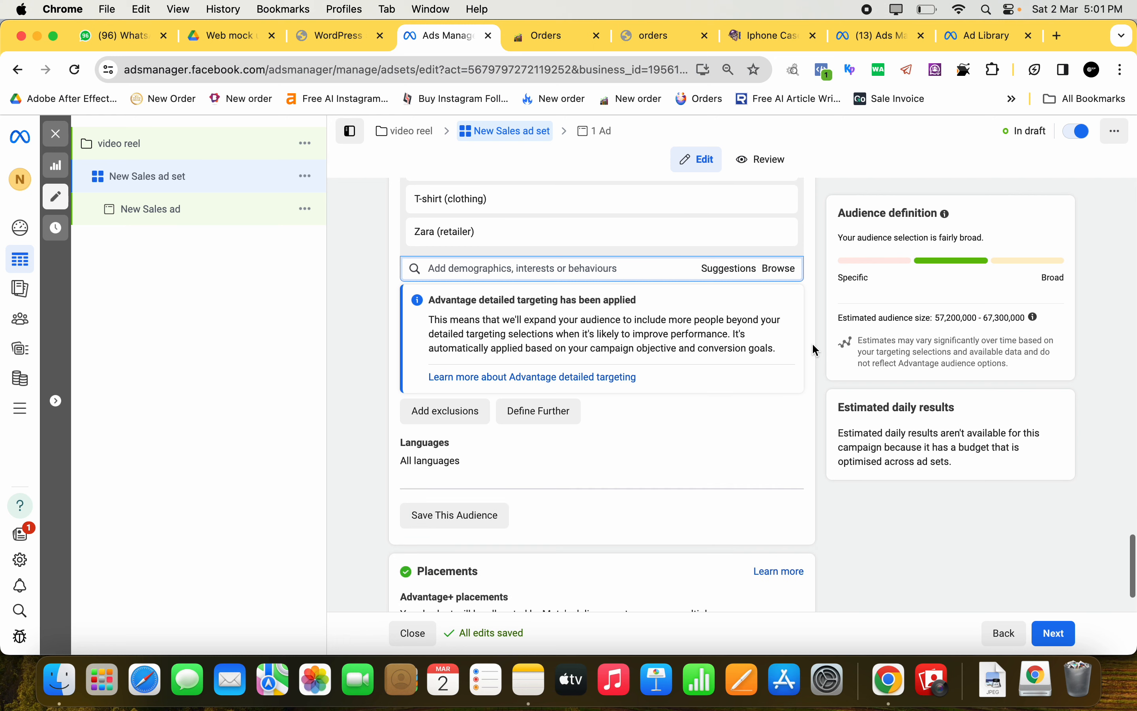
pyautogui.click(437, 477)
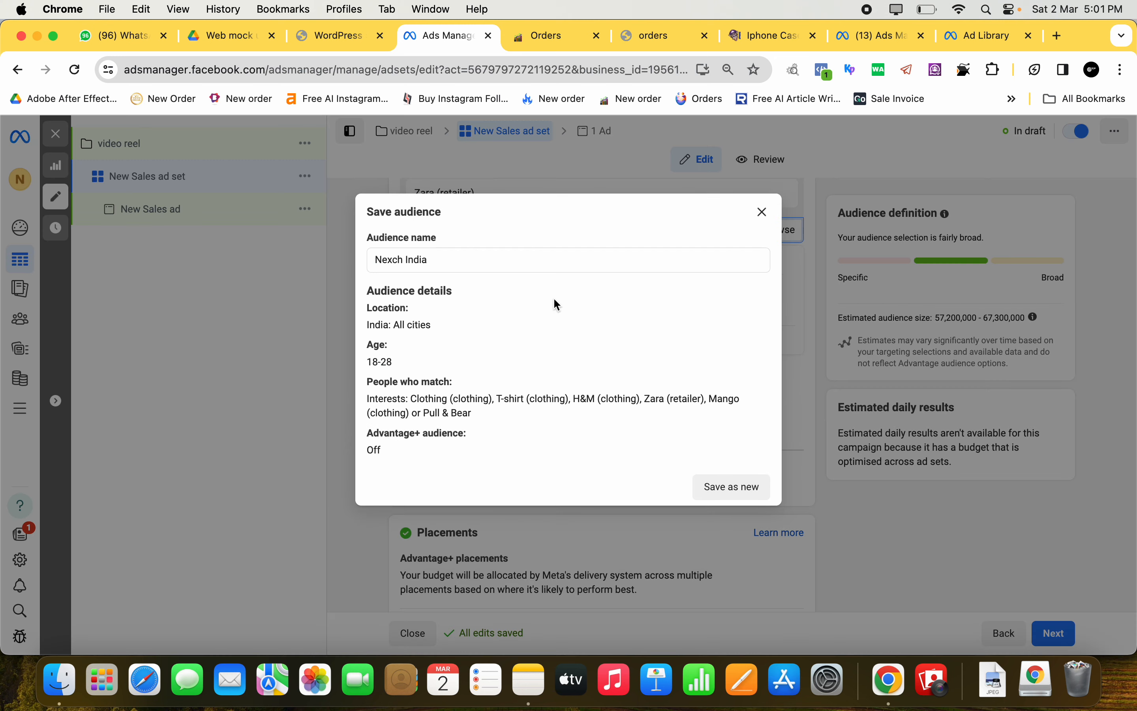
pyautogui.click(763, 212)
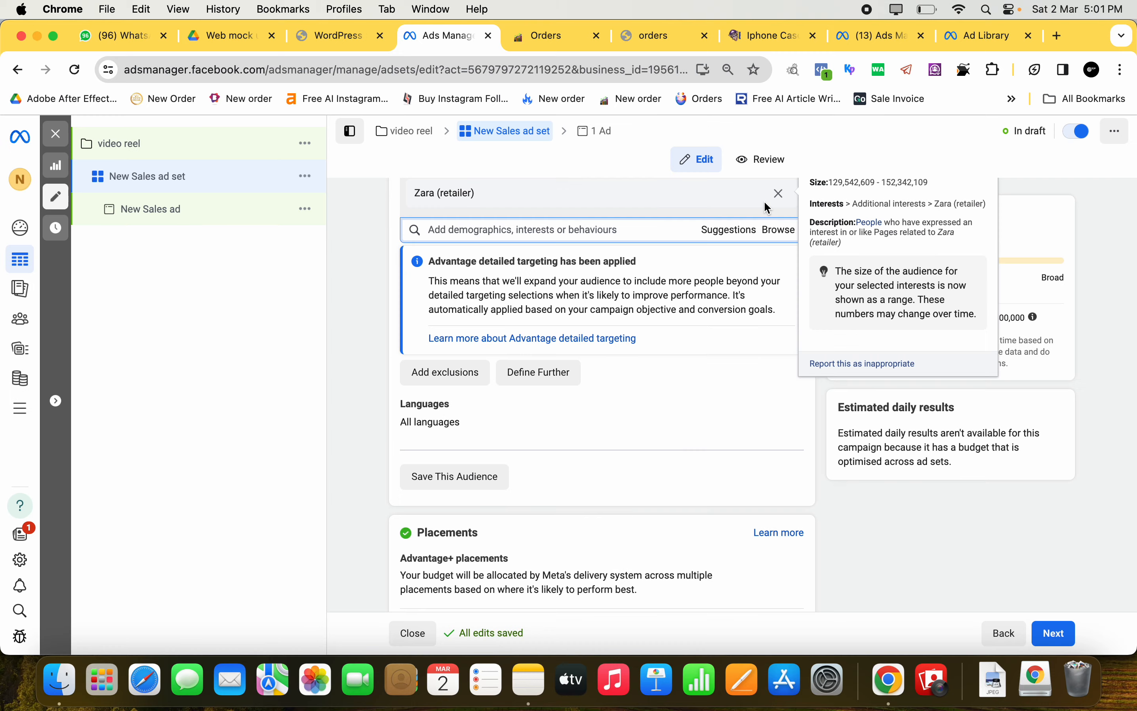
# Proceed to the ad level and choose nexchindia as the ad's Facebook Page
pyautogui.scroll(-1, 643, 513)
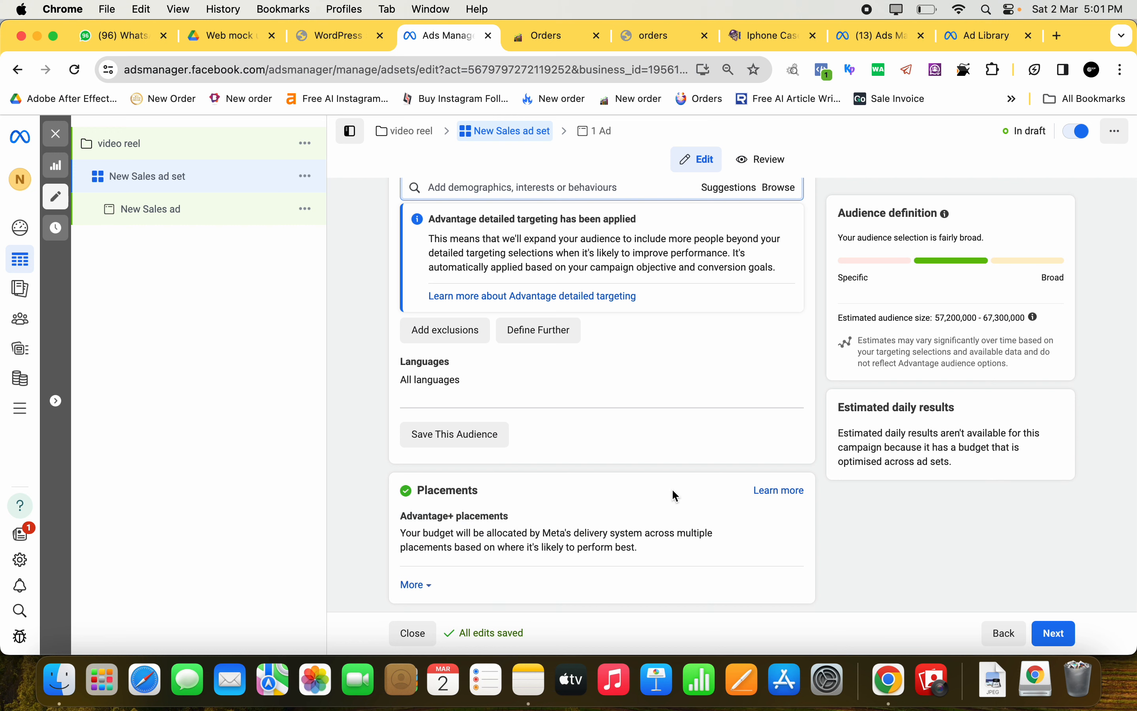
pyautogui.click(1054, 633)
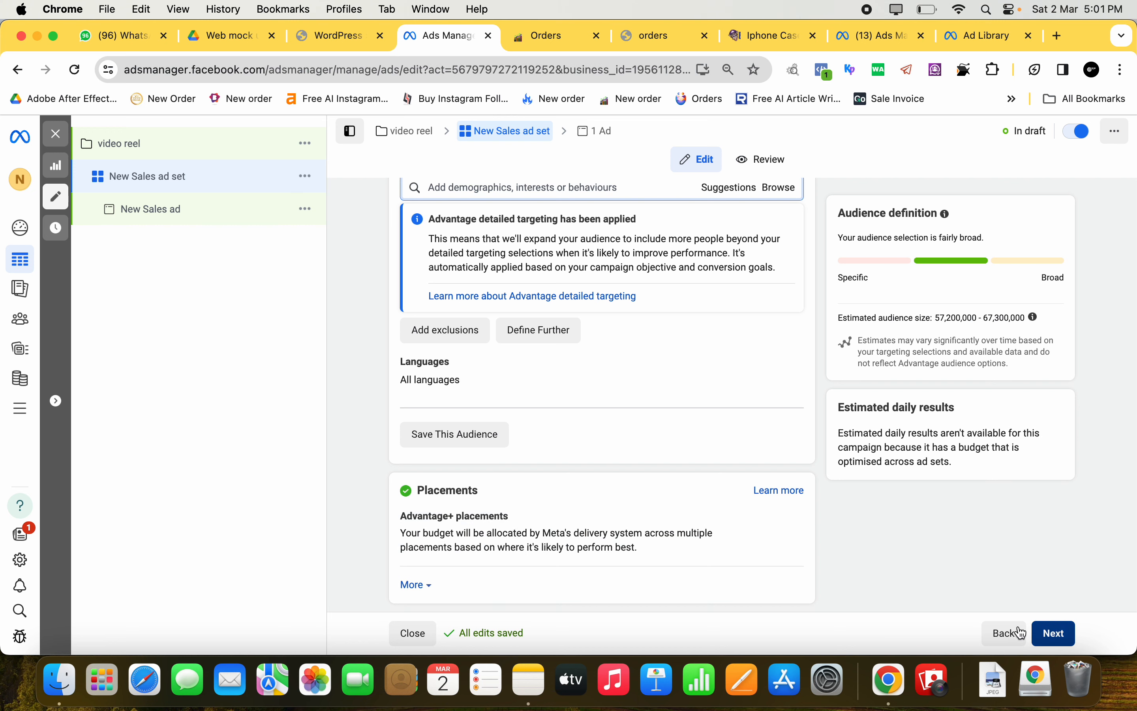
pyautogui.click(657, 414)
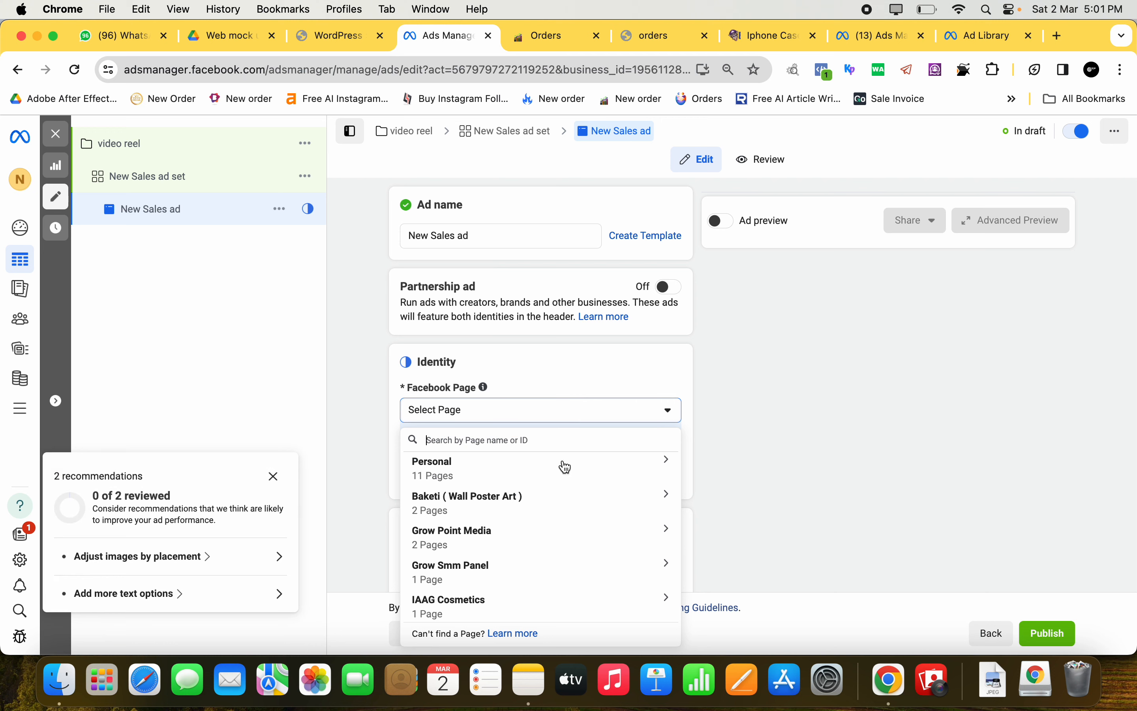
pyautogui.write('ne')
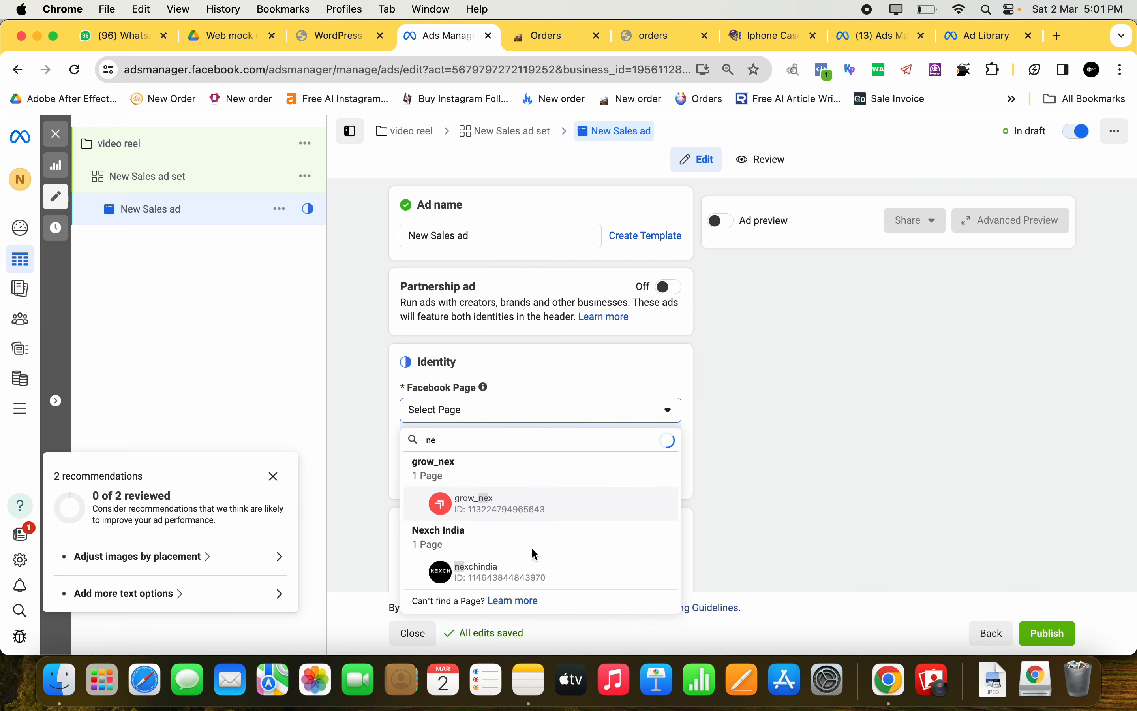
pyautogui.click(534, 559)
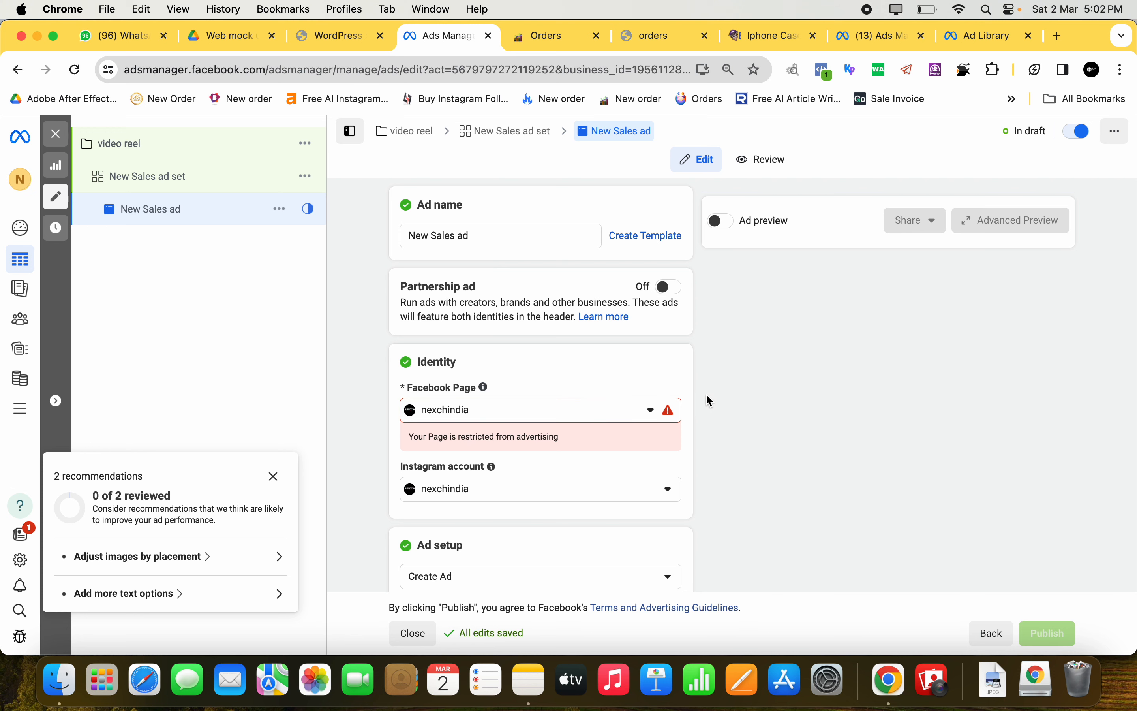
# Choose the yellow T-shirt account video marked "UPTO 60% OFF" as the ad creative's media
pyautogui.scroll(-10, 704, 420)
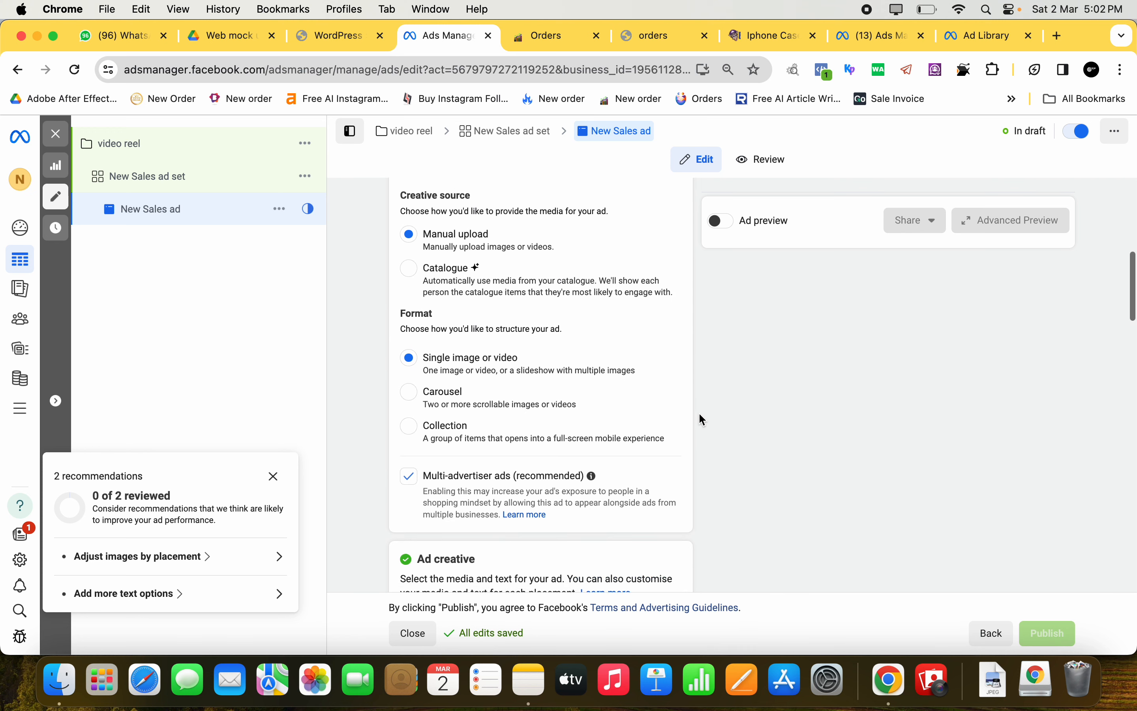
pyautogui.scroll(-2, 648, 429)
pyautogui.scroll(2, 647, 427)
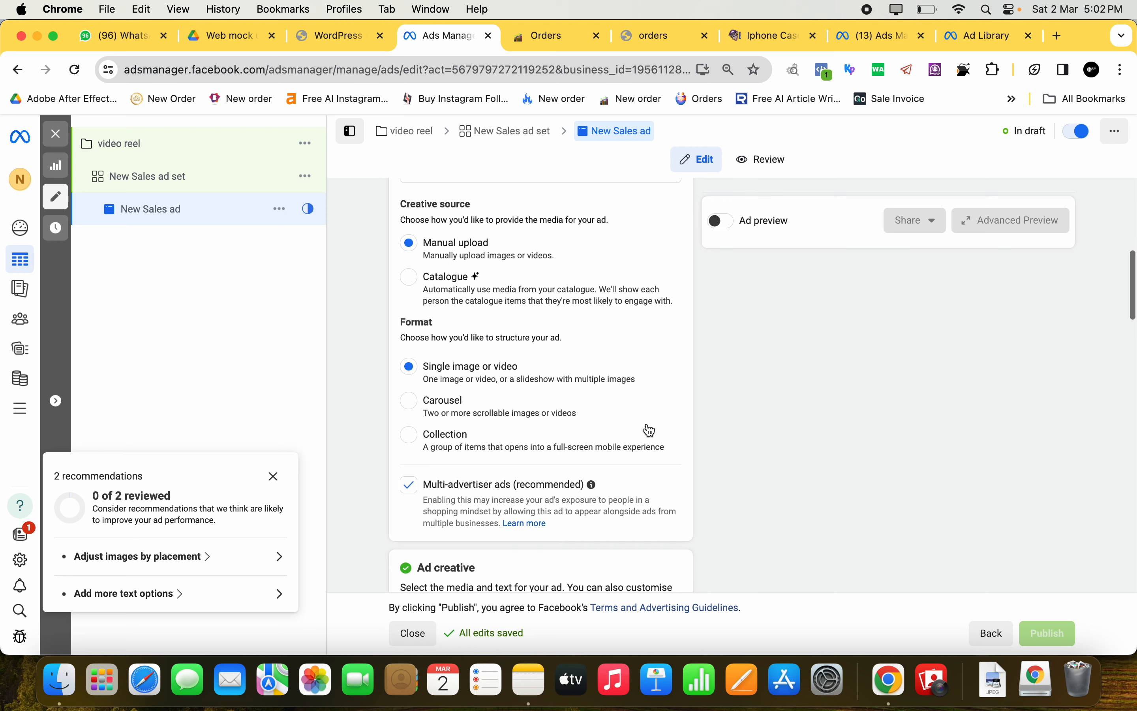
pyautogui.scroll(-6, 648, 428)
pyautogui.click(469, 358)
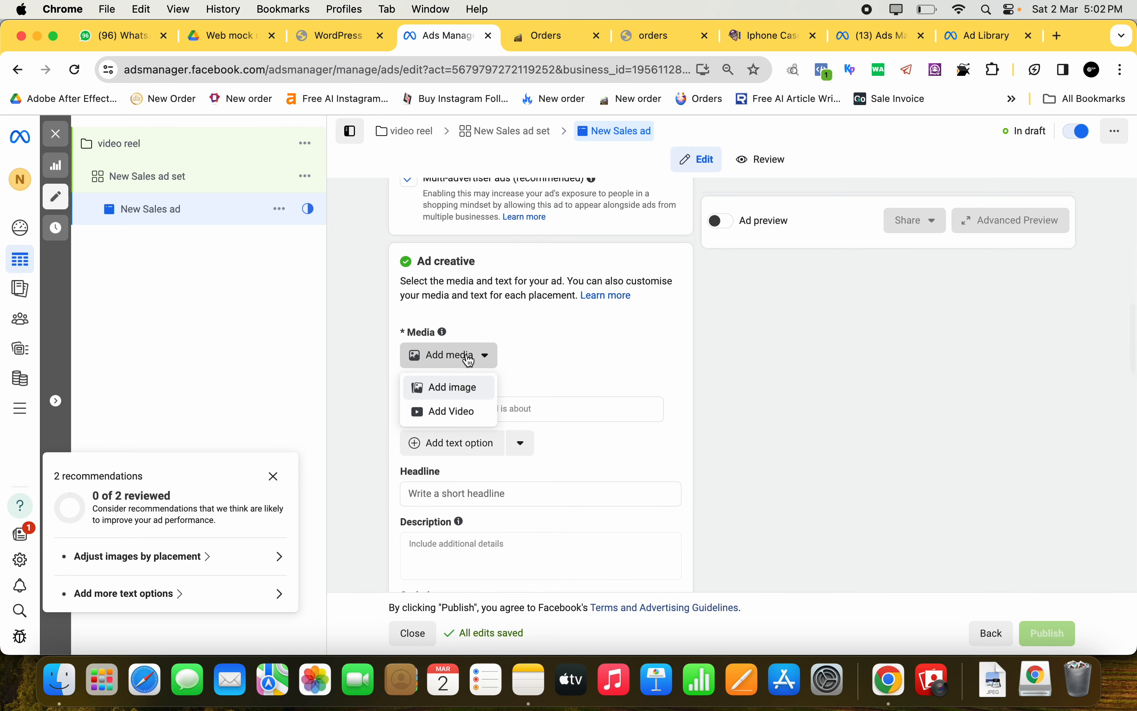
pyautogui.click(437, 412)
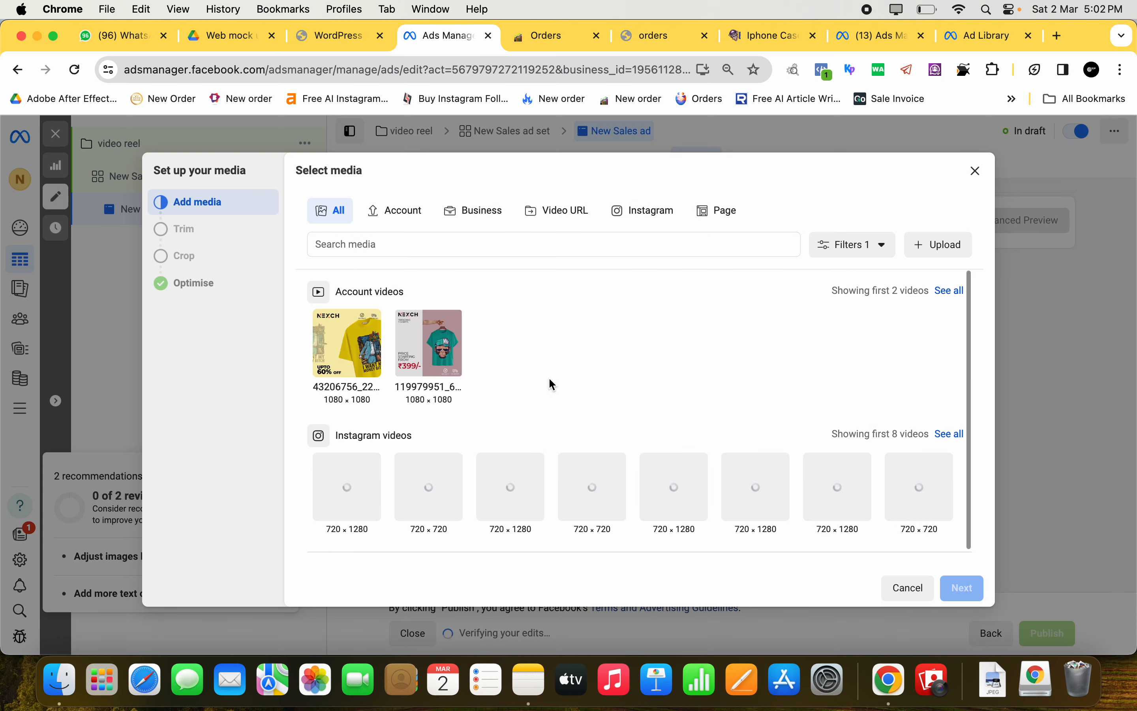
pyautogui.click(348, 343)
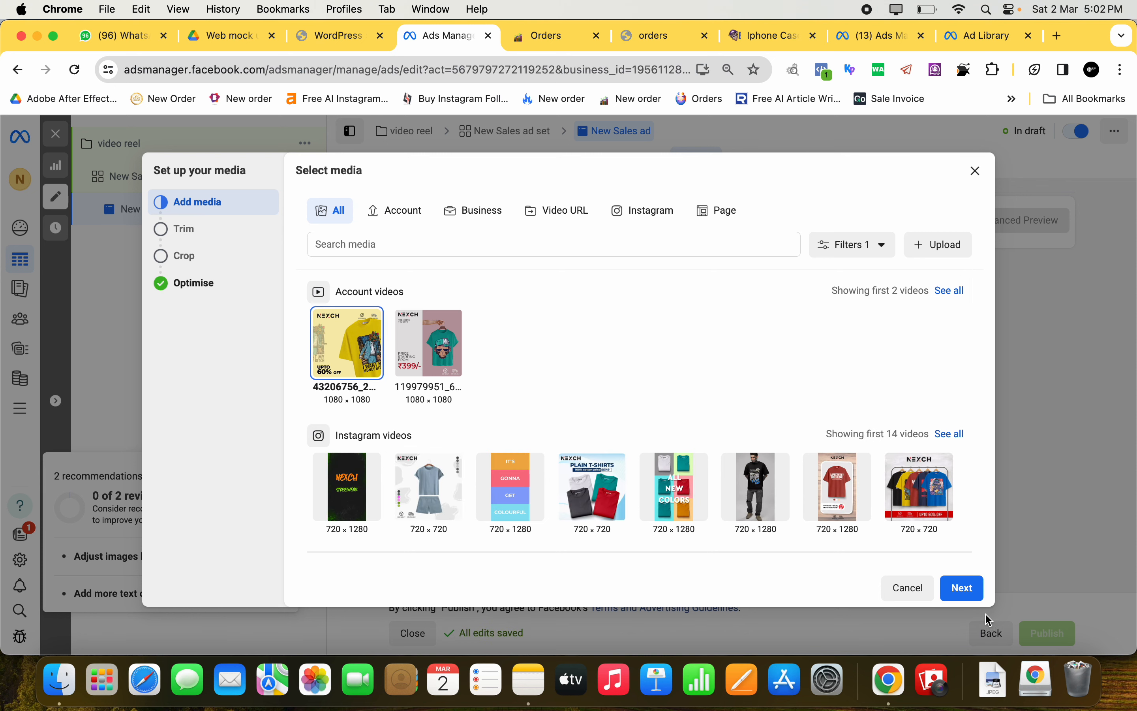
pyautogui.click(976, 591)
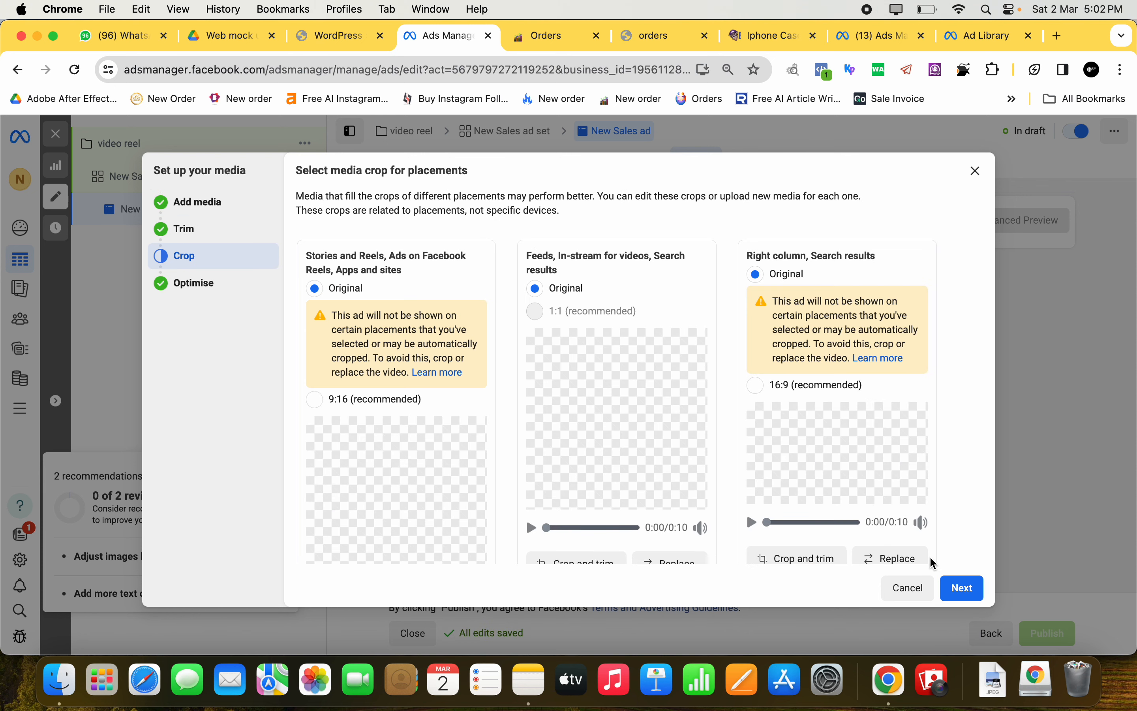
# Preview the video's feed crop, keep the original crops and Advantage+ optimisations, and finish the media setup
pyautogui.click(534, 528)
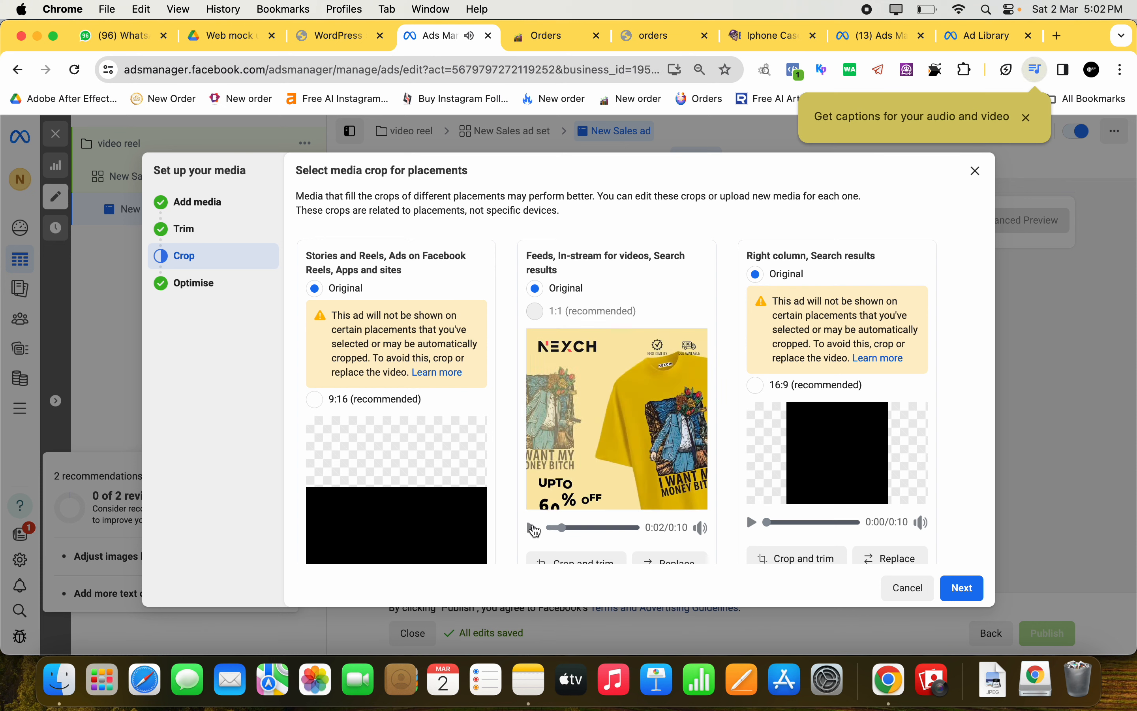
pyautogui.click(961, 588)
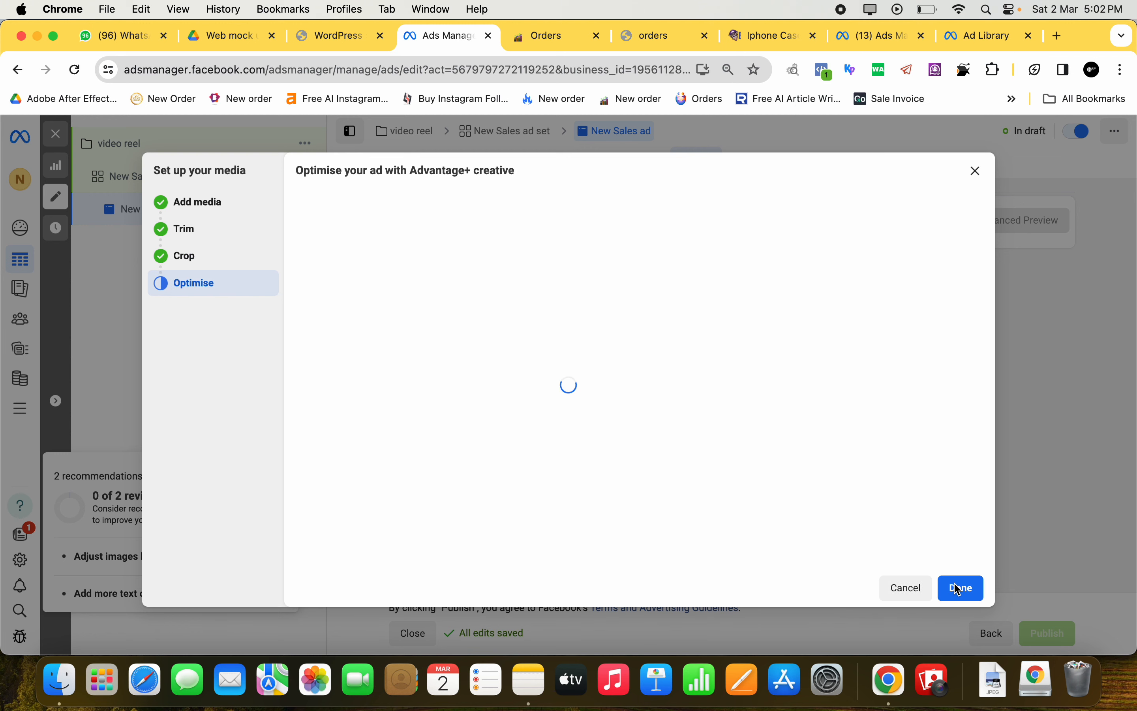
pyautogui.scroll(-2, 960, 589)
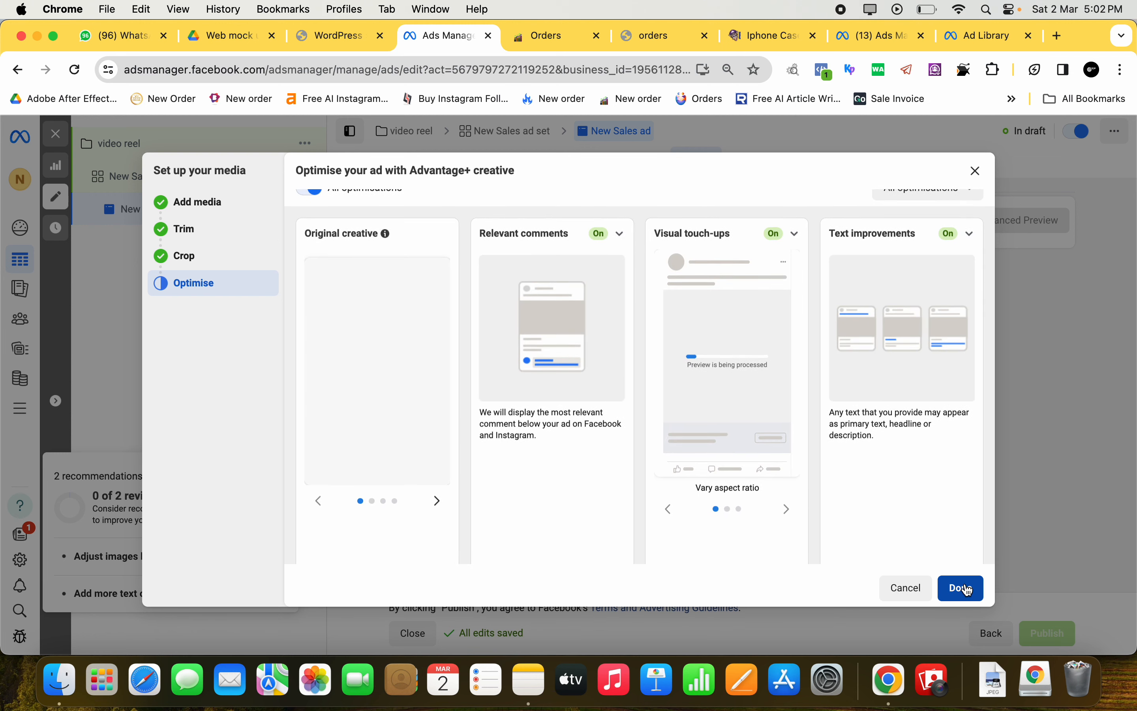
pyautogui.click(961, 588)
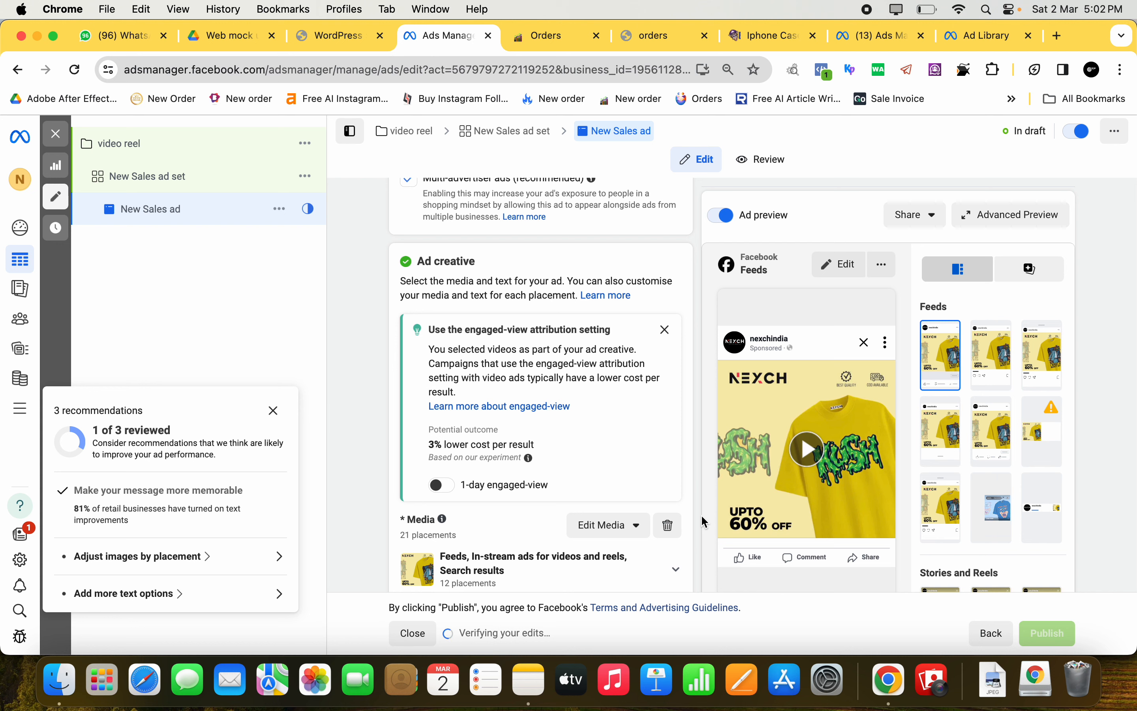
# Switch to the ahrefs Instagram caption generator and generate captions for the description "overzise tshirt"
pyautogui.scroll(-3, 704, 519)
pyautogui.scroll(-5, 703, 519)
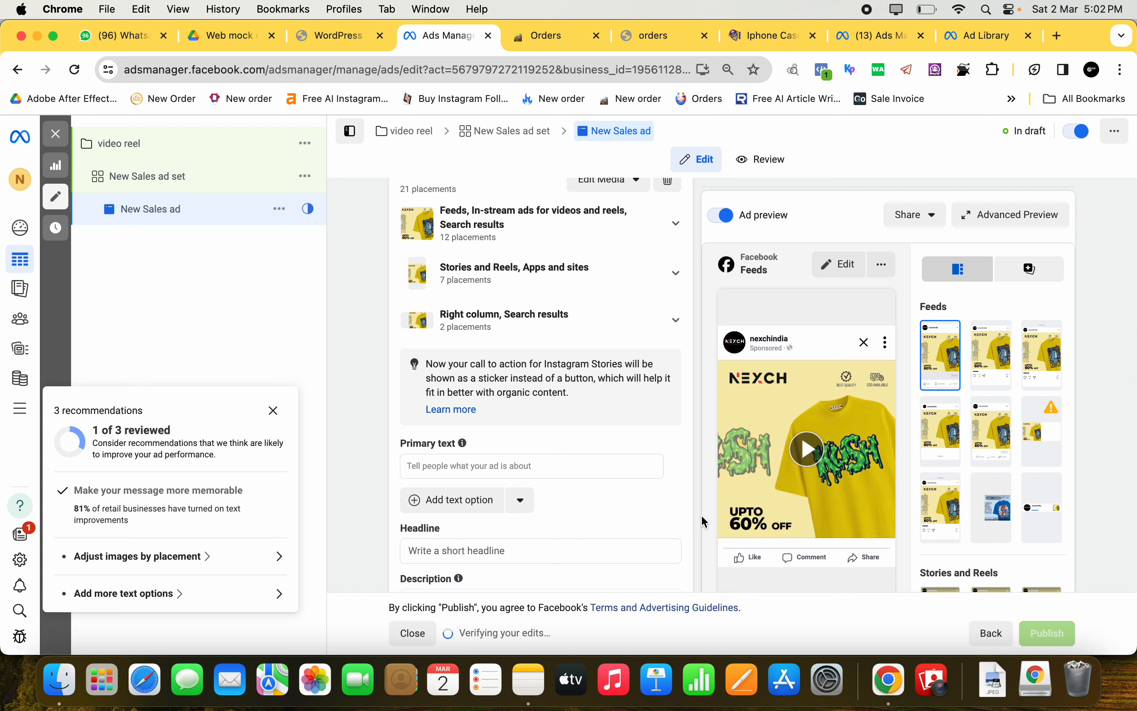
pyautogui.click(580, 466)
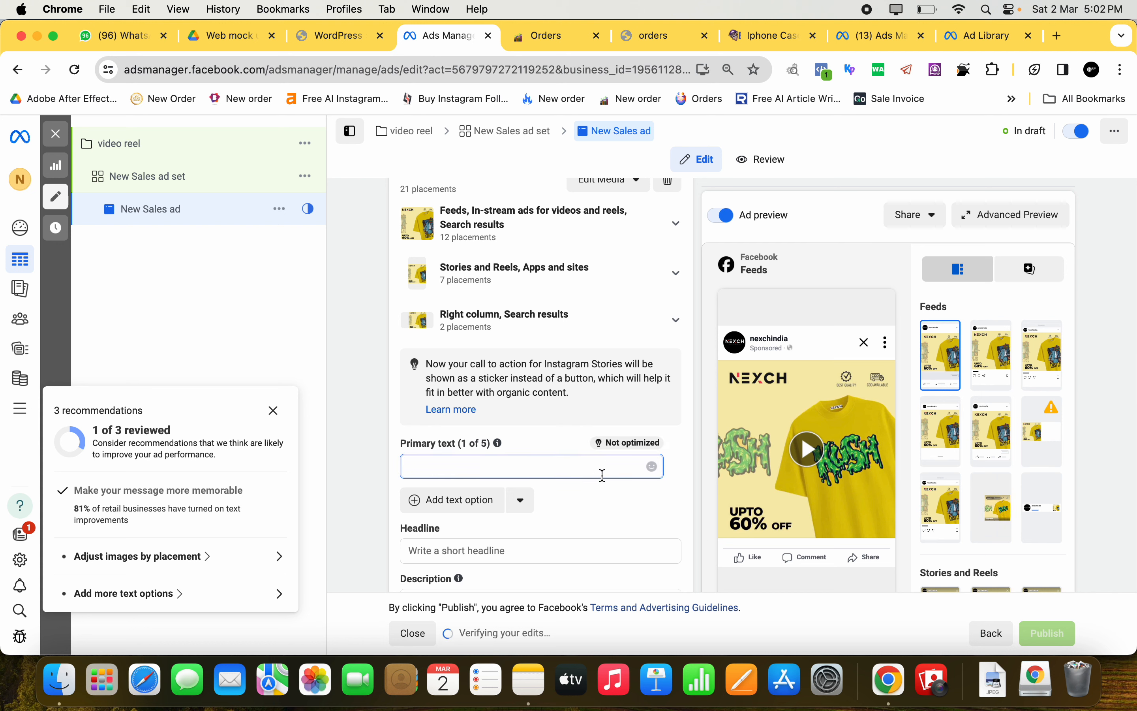
pyautogui.scroll(-2, 611, 465)
pyautogui.scroll(-1, 675, 432)
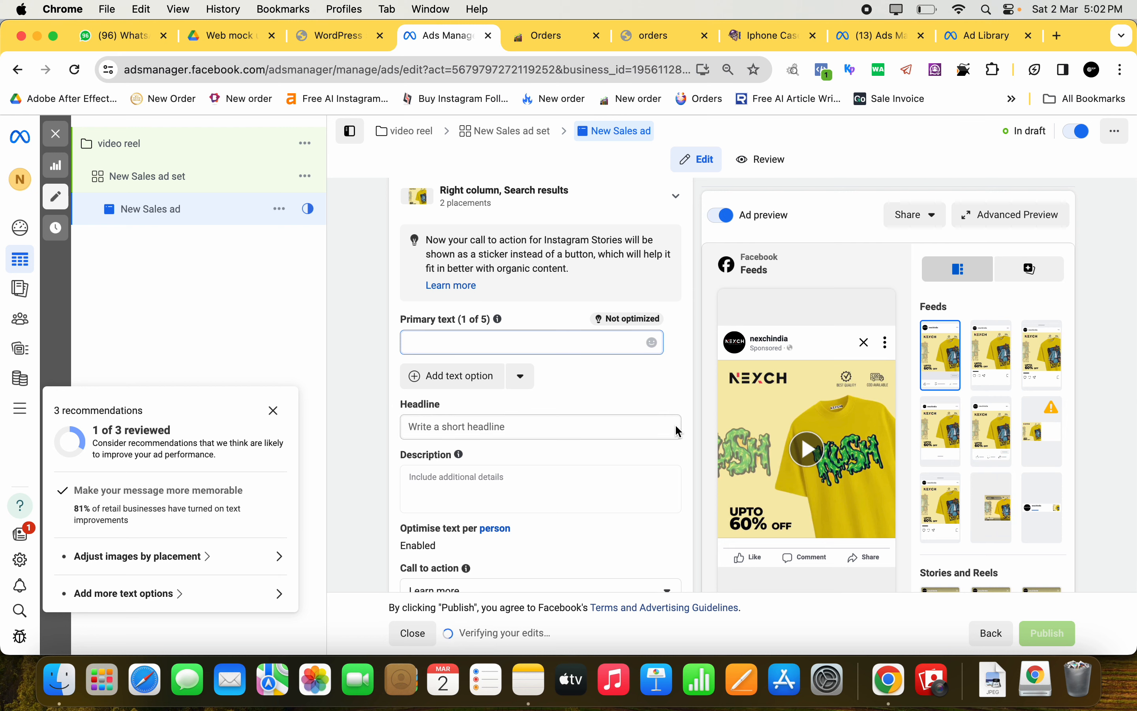
pyautogui.click(541, 39)
pyautogui.click(312, 100)
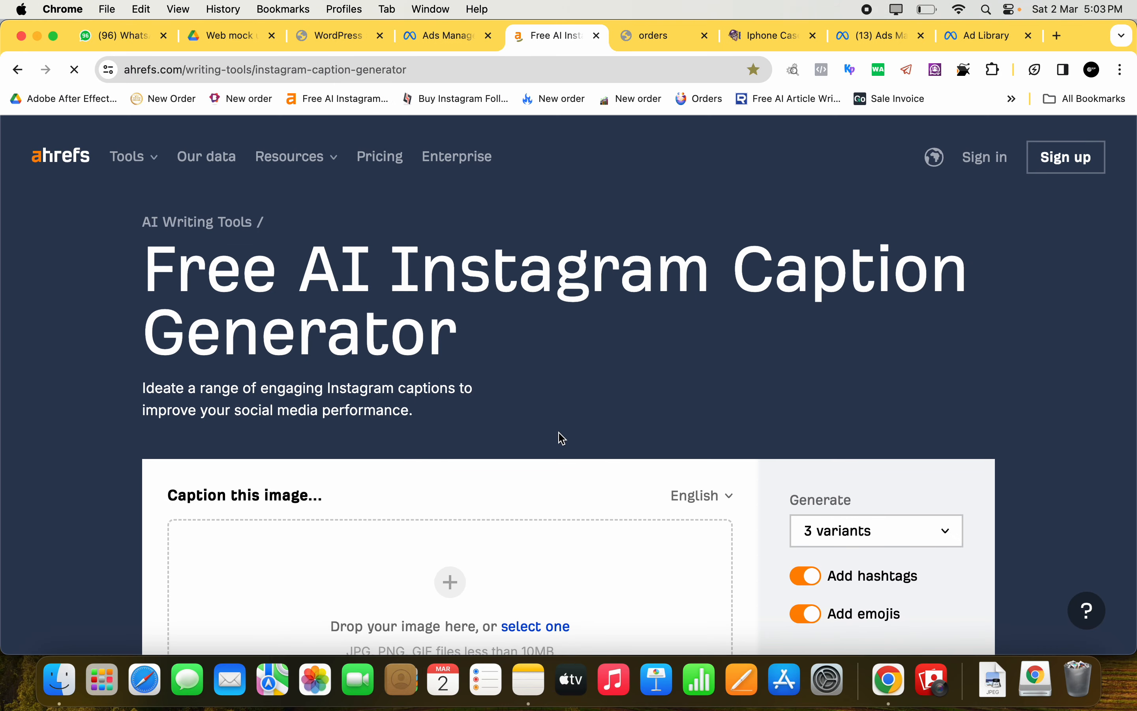
pyautogui.scroll(-10, 558, 436)
pyautogui.click(502, 292)
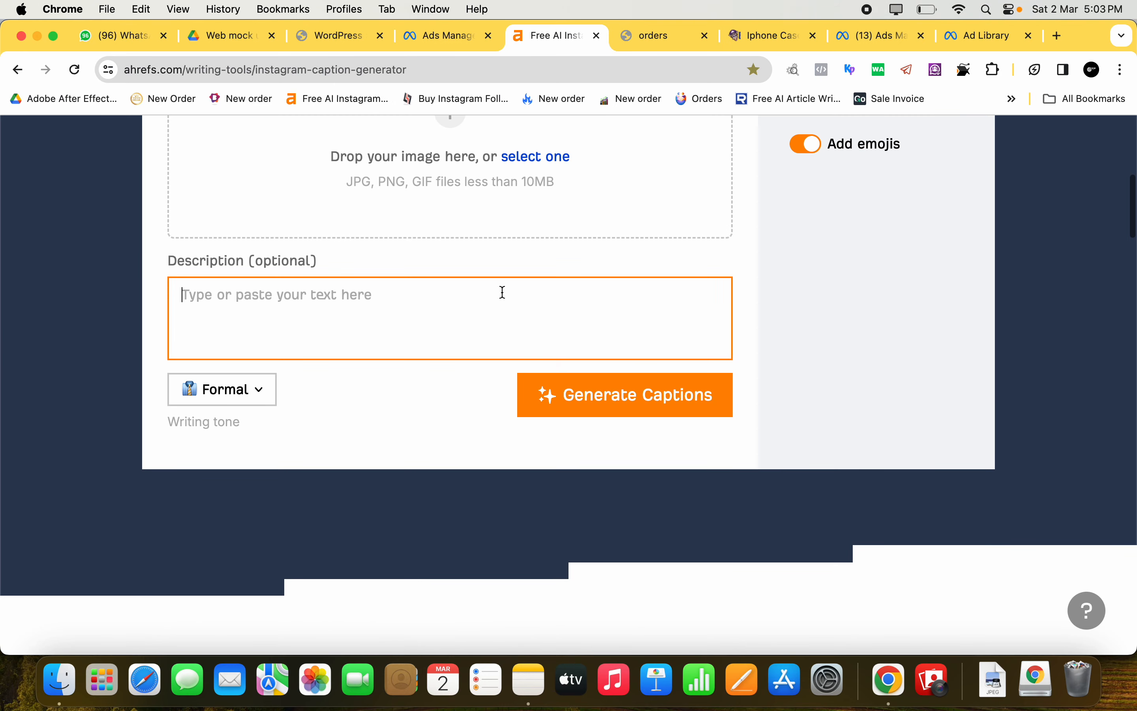
pyautogui.write('overzise tshirt')
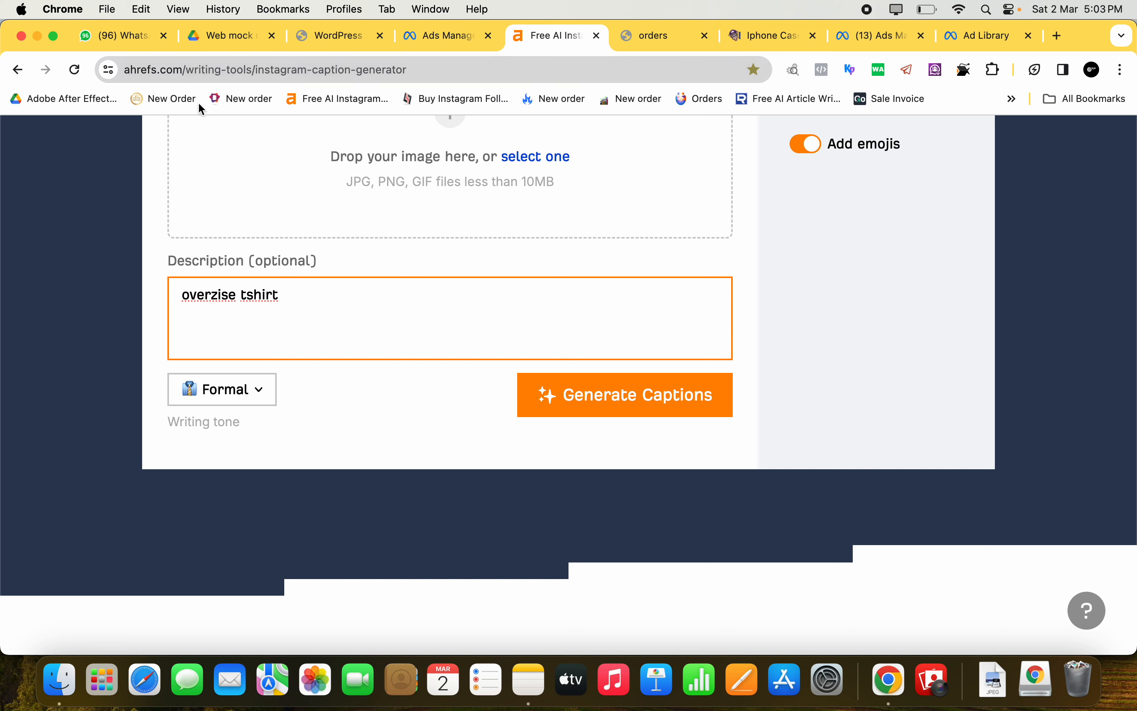
pyautogui.click(642, 412)
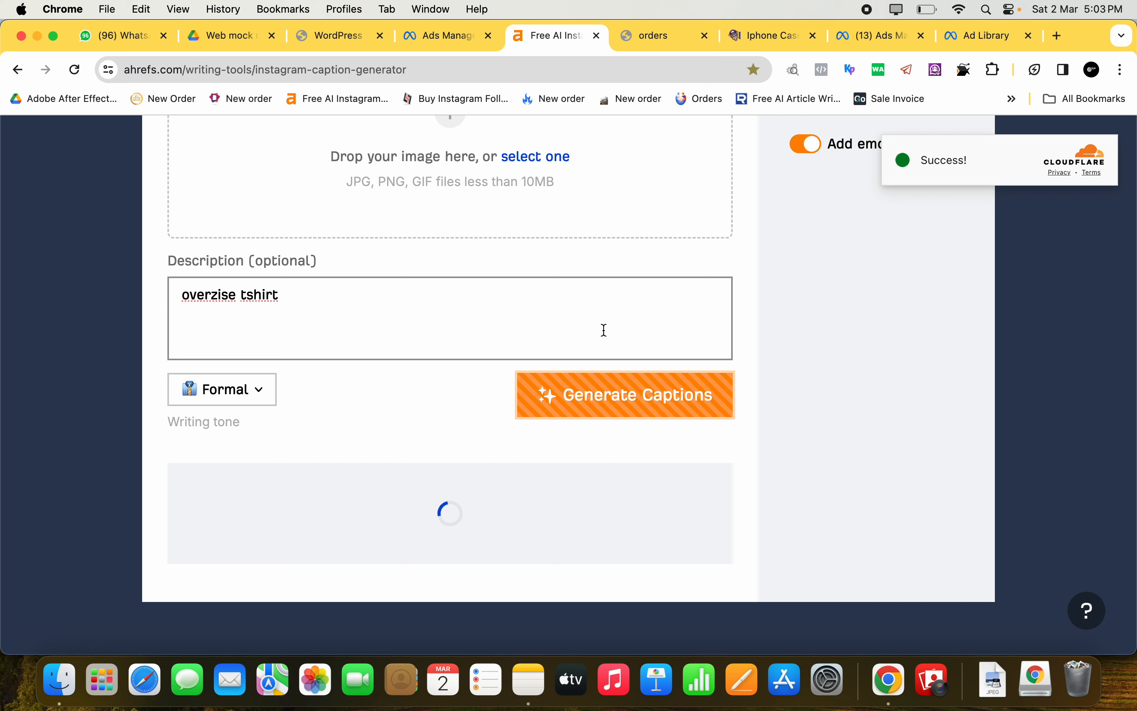
# Copy the first generated caption with its hashtags into the ad's primary text in Ads Manager
pyautogui.scroll(-3, 527, 446)
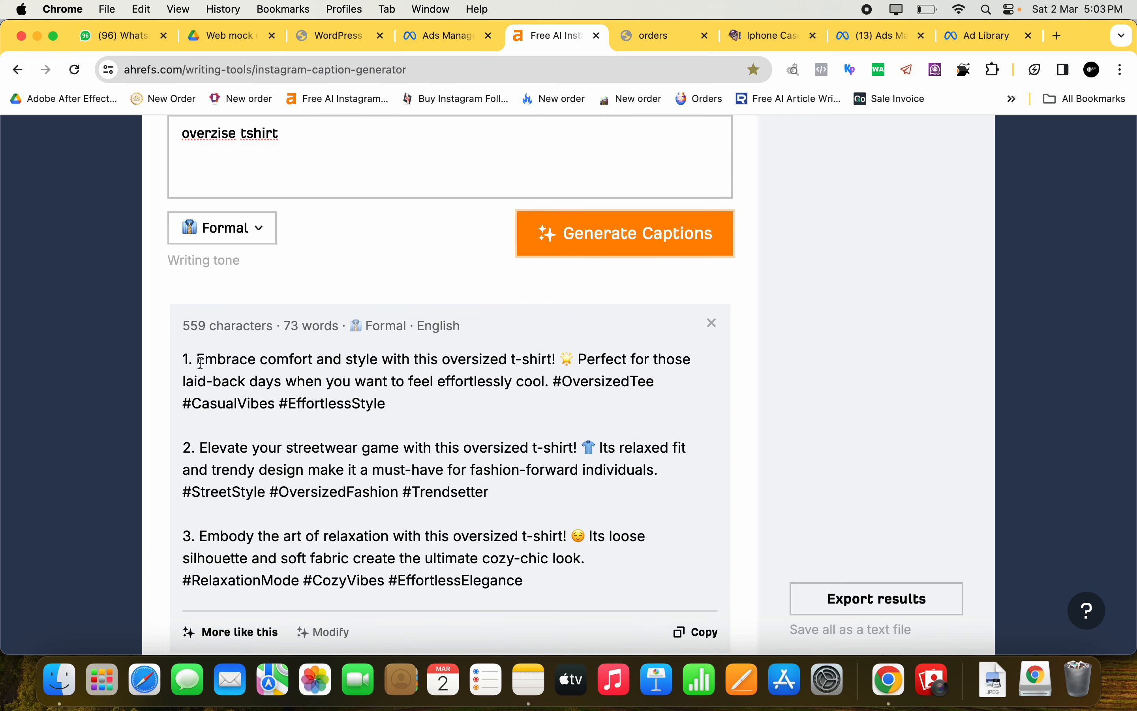
pyautogui.moveTo(201, 362); pyautogui.dragTo(394, 412)
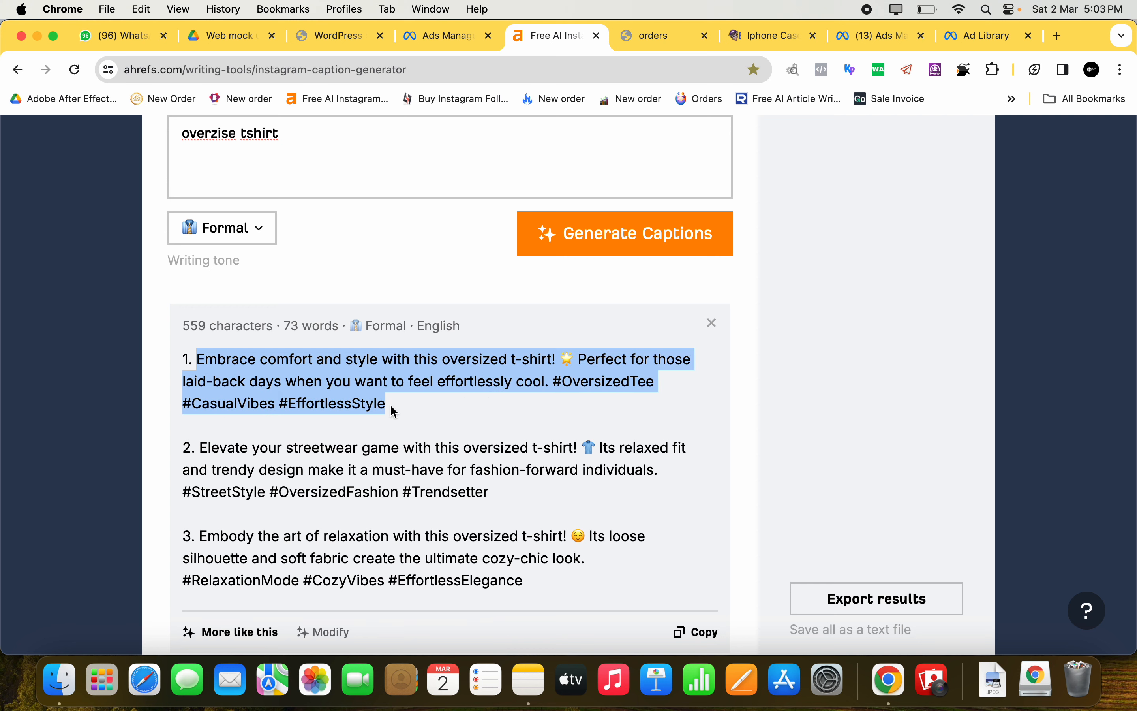
pyautogui.press('super+c')
pyautogui.click(402, 39)
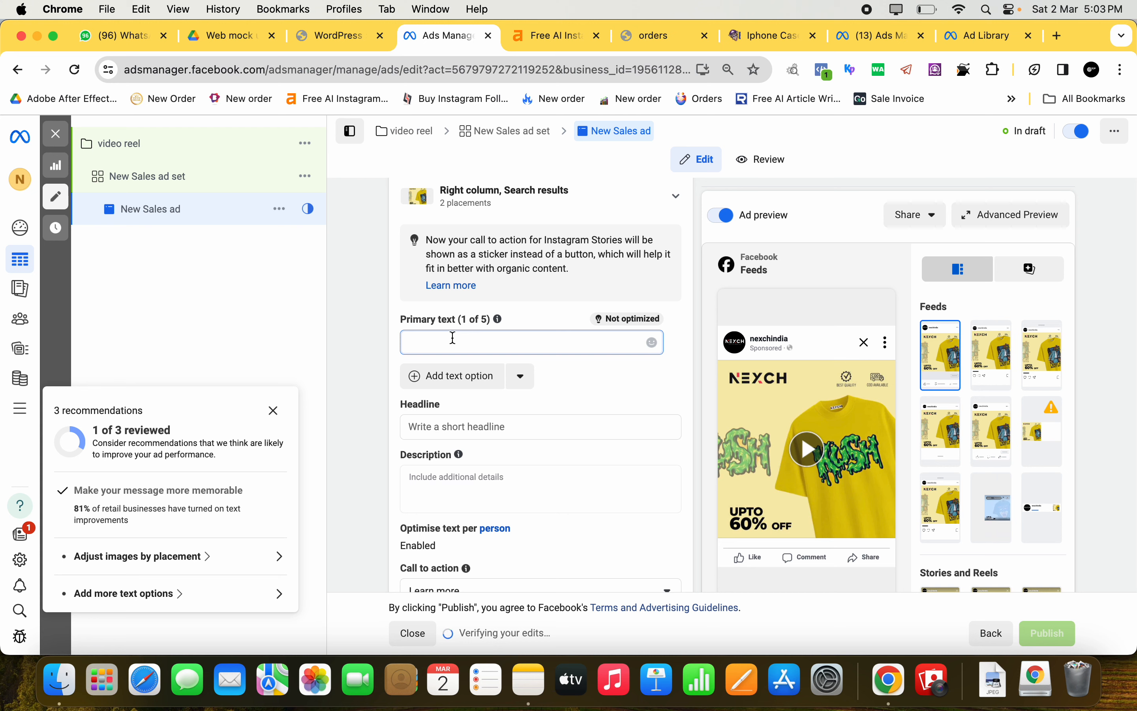
pyautogui.press('super+v')
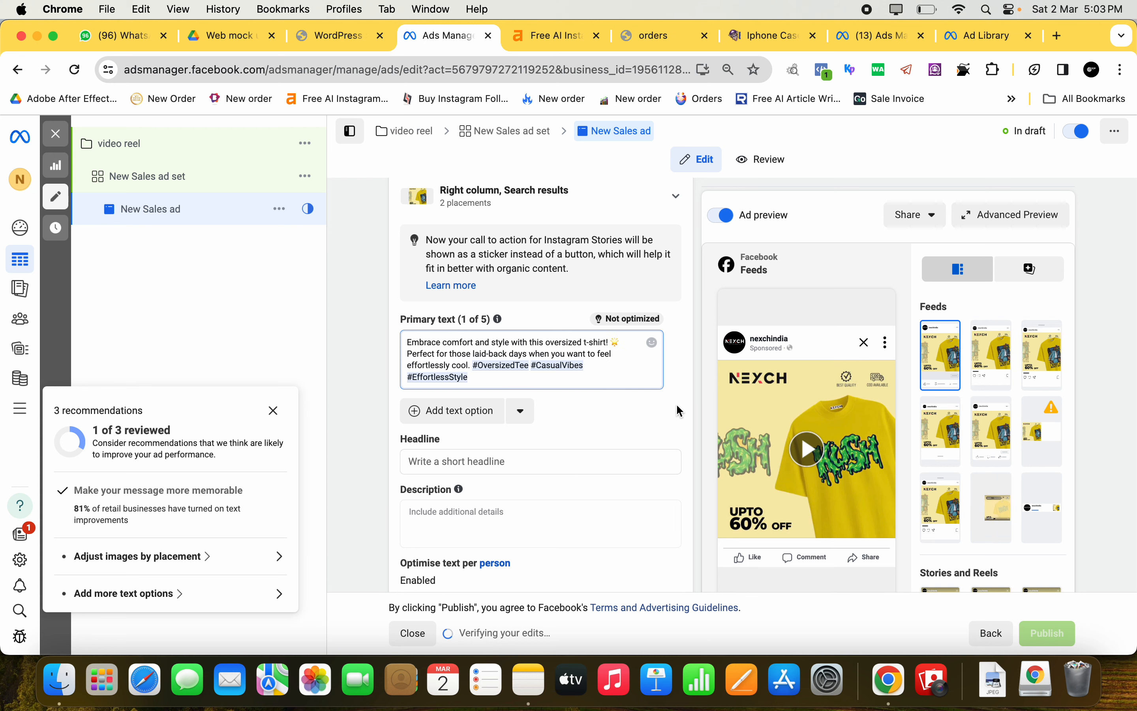
pyautogui.click(676, 404)
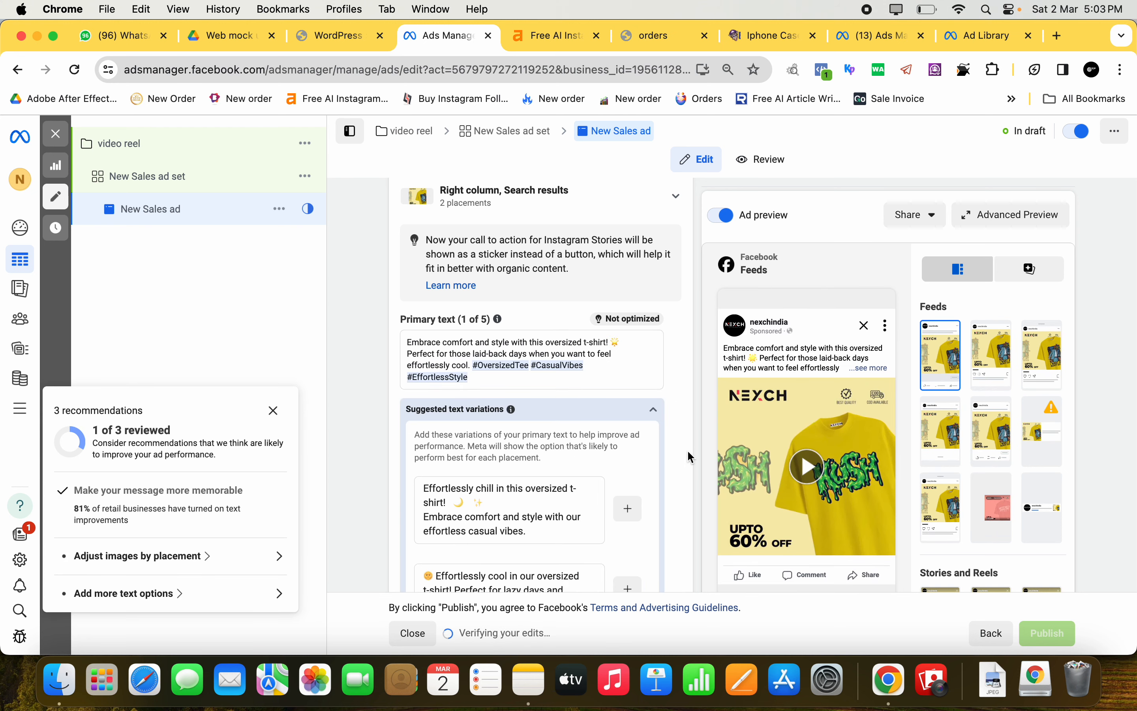
# Write the ad headline "COD & Free Available - Upto 50% Off"
pyautogui.scroll(-5, 687, 452)
pyautogui.scroll(-2, 686, 450)
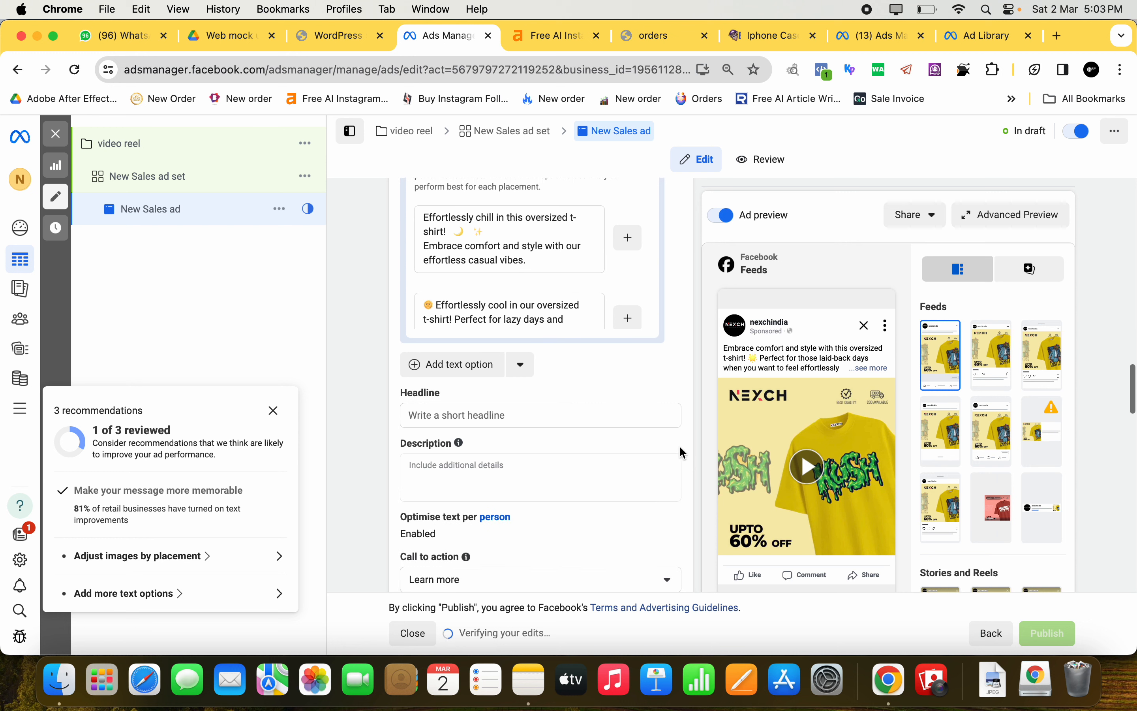
pyautogui.click(599, 416)
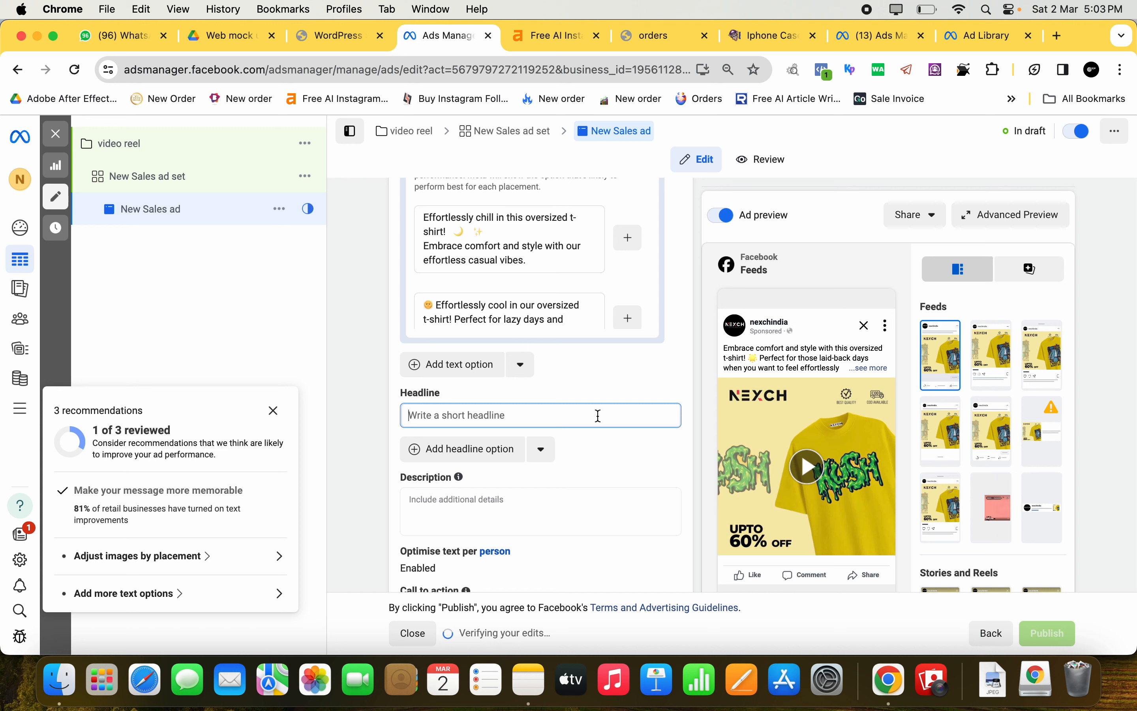
pyautogui.write('COD')
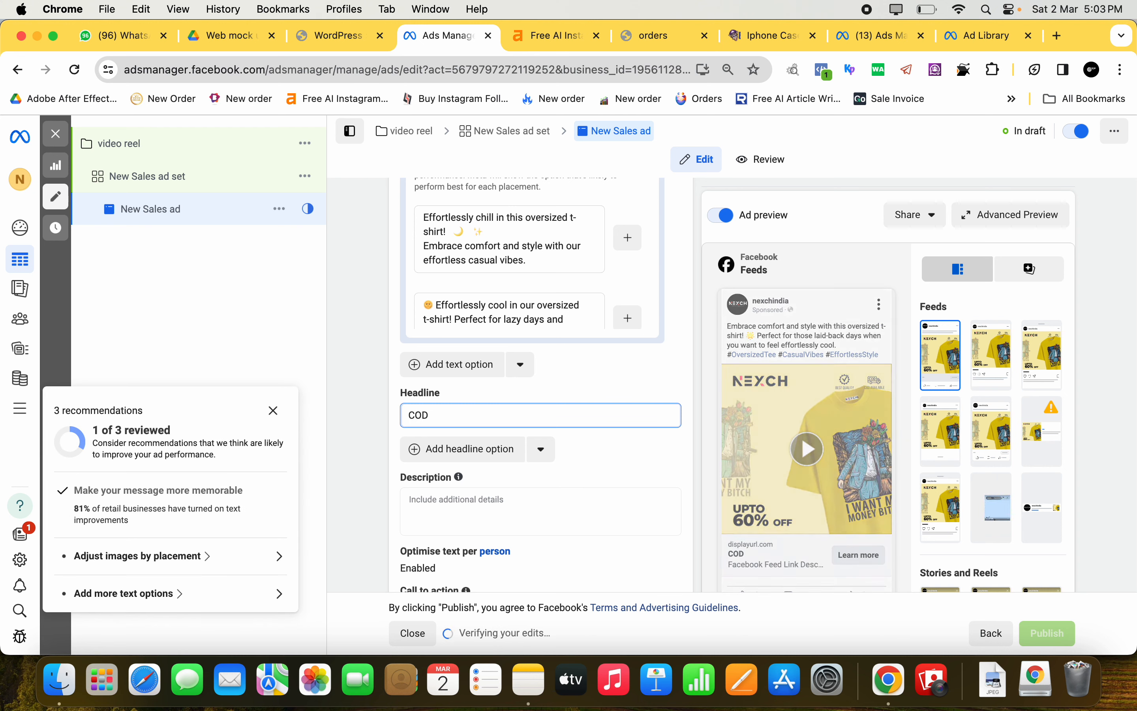
pyautogui.write(' & F')
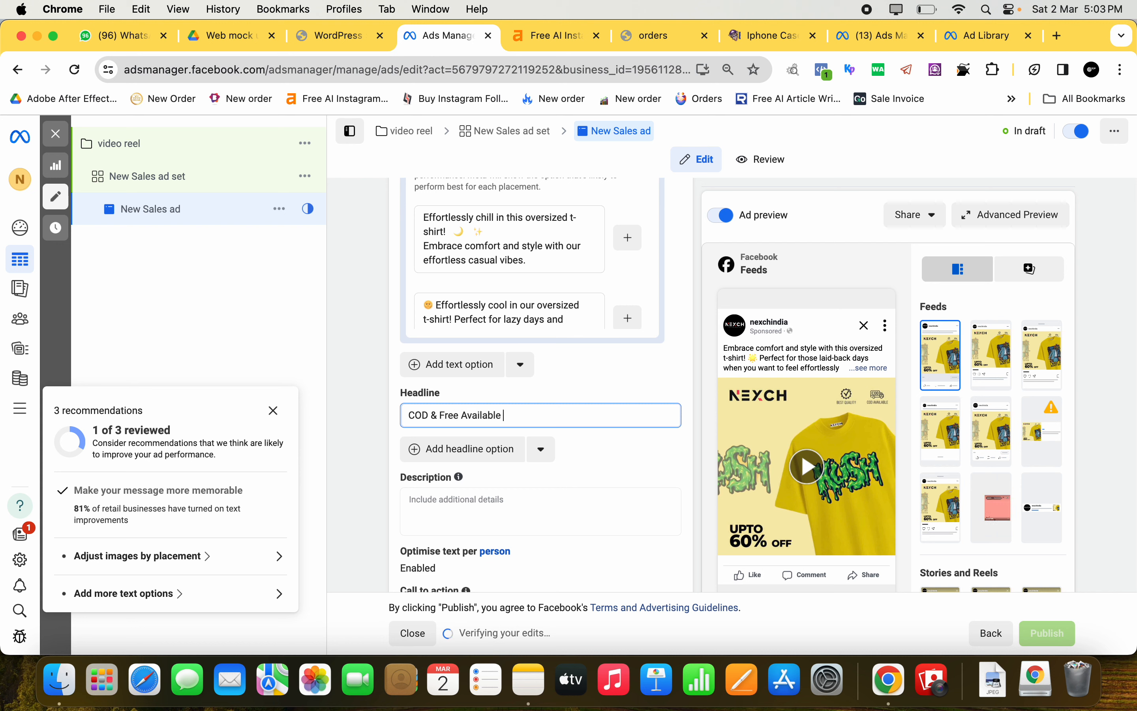
pyautogui.write('ree Available -')
pyautogui.write('50%')
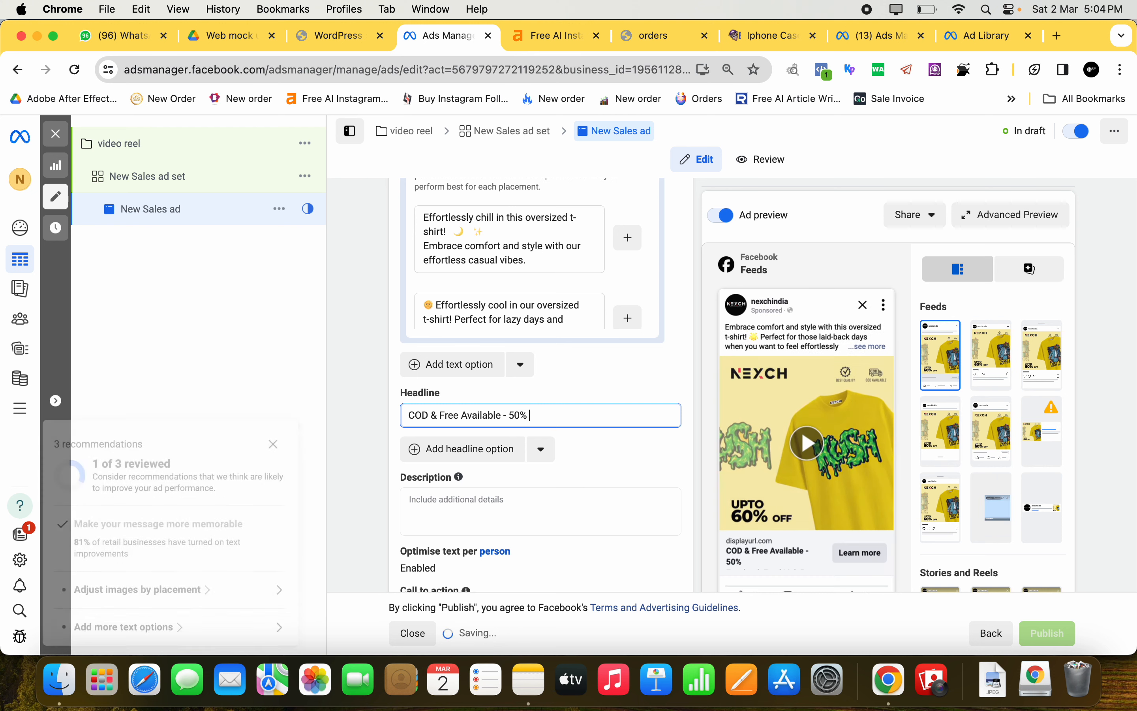
pyautogui.press('BackSpace')
pyautogui.press('BackSpace')
pyautogui.press('BackSpace')
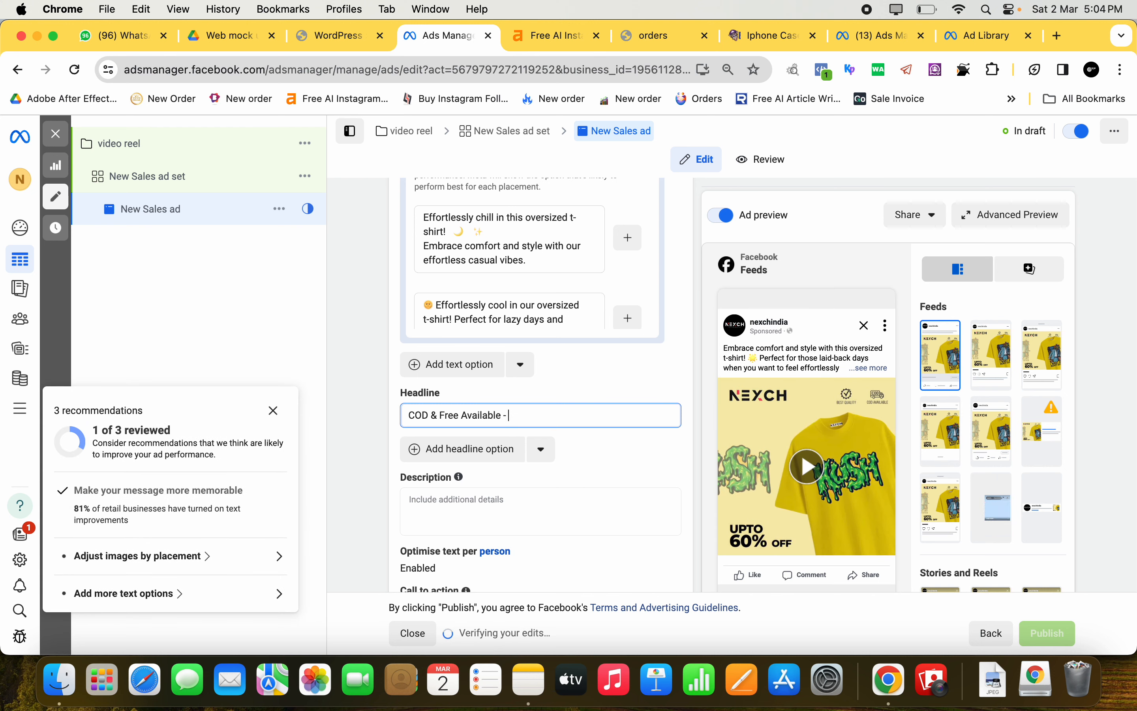
pyautogui.write('Upto 50%')
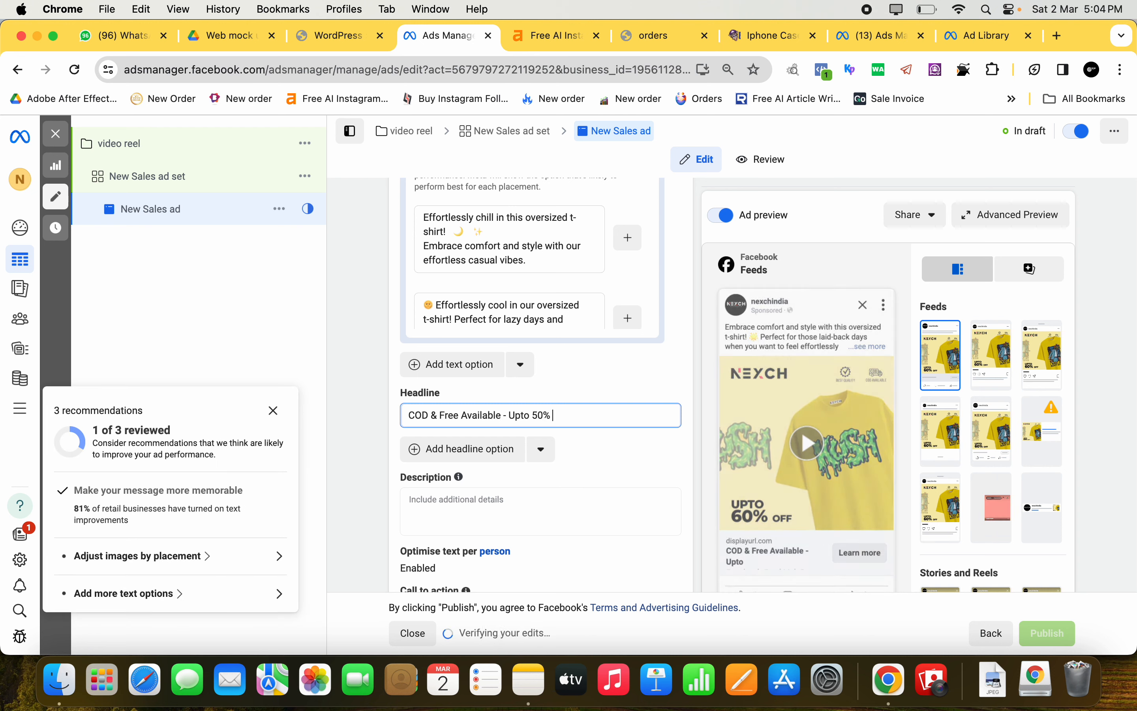
pyautogui.write(' Off')
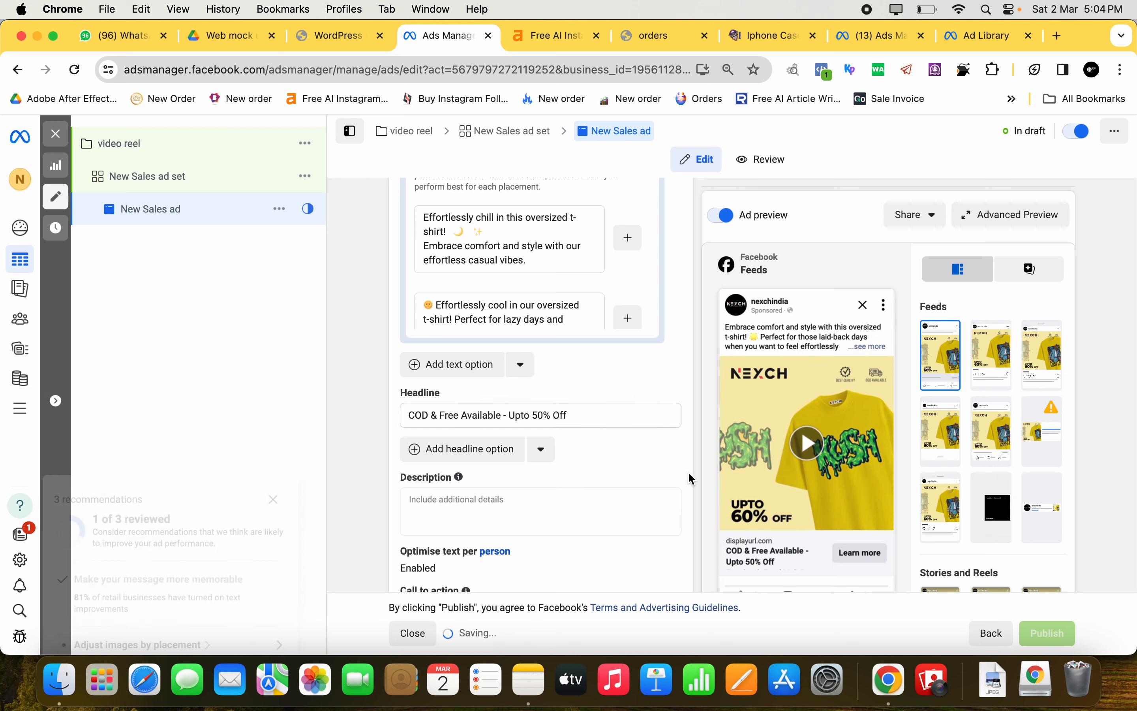
# Fill in the ad description with "10% Extra off on prepaid"
pyautogui.scroll(-3, 687, 471)
pyautogui.click(620, 432)
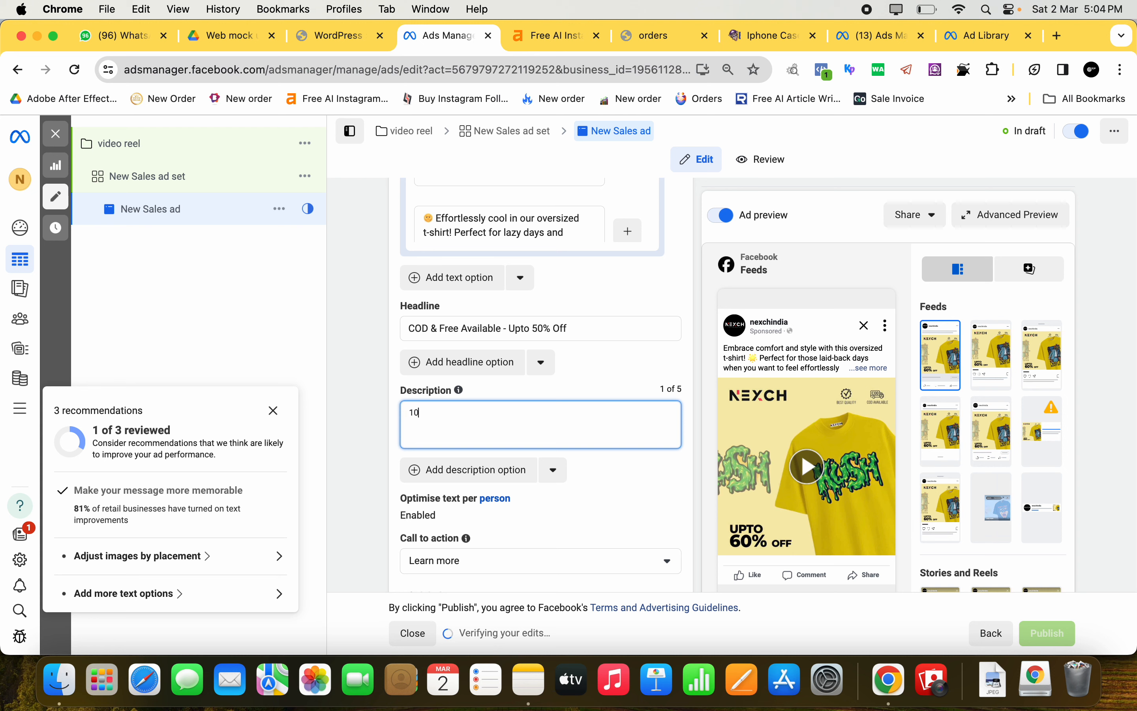
pyautogui.write('10% Extra o')
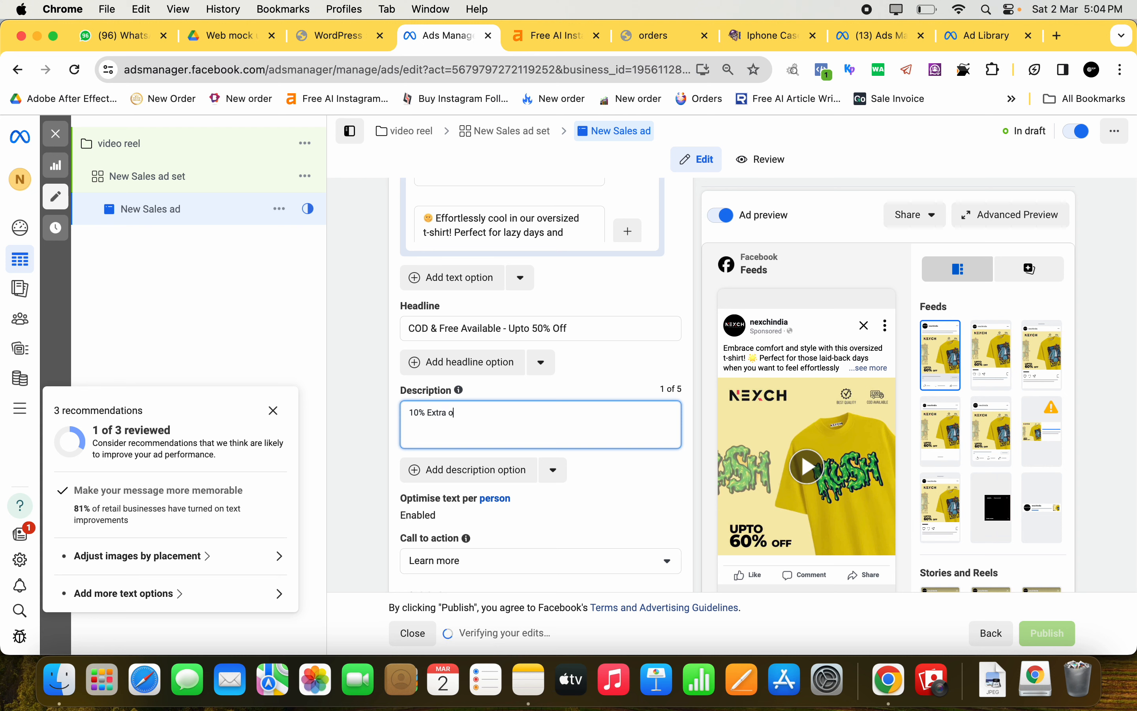
pyautogui.write('ff on prepaid')
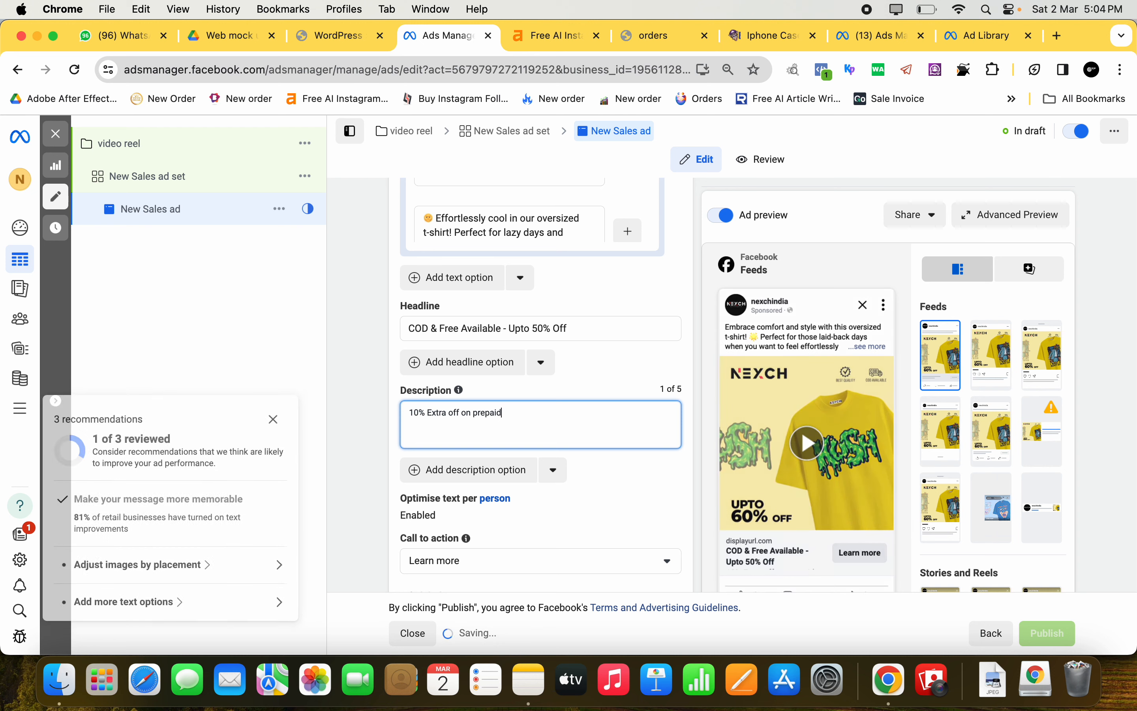
pyautogui.click(699, 476)
# Change the ad's call to action to "Order now"
pyautogui.scroll(-3, 699, 476)
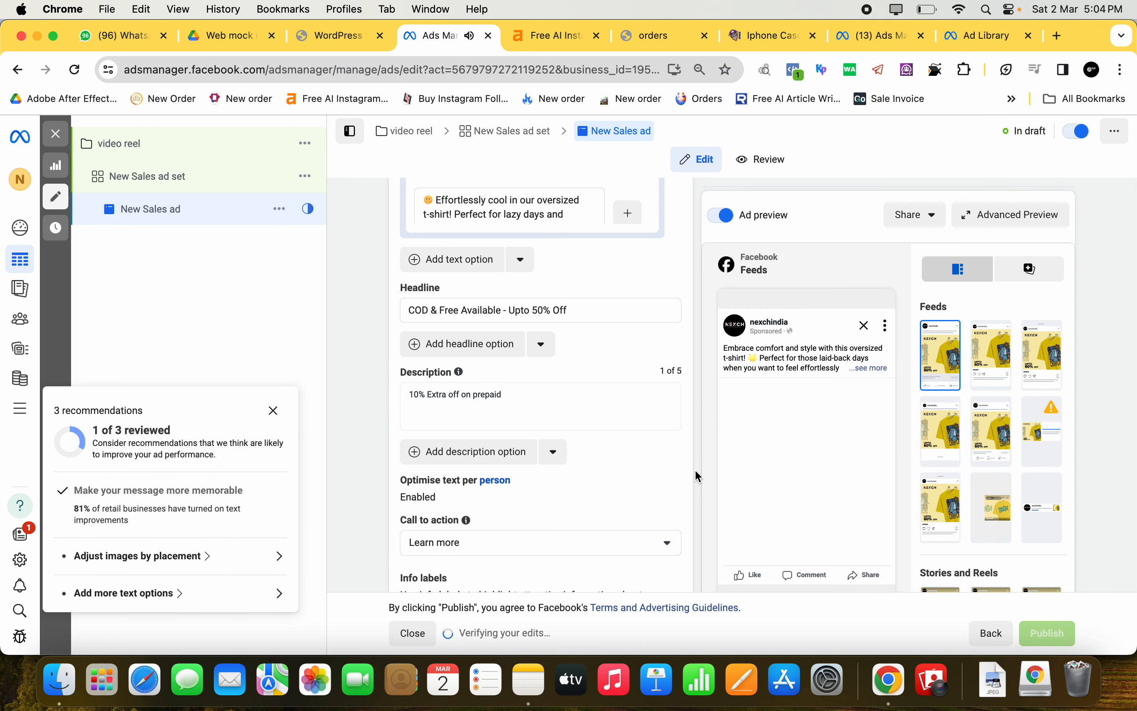
pyautogui.click(665, 484)
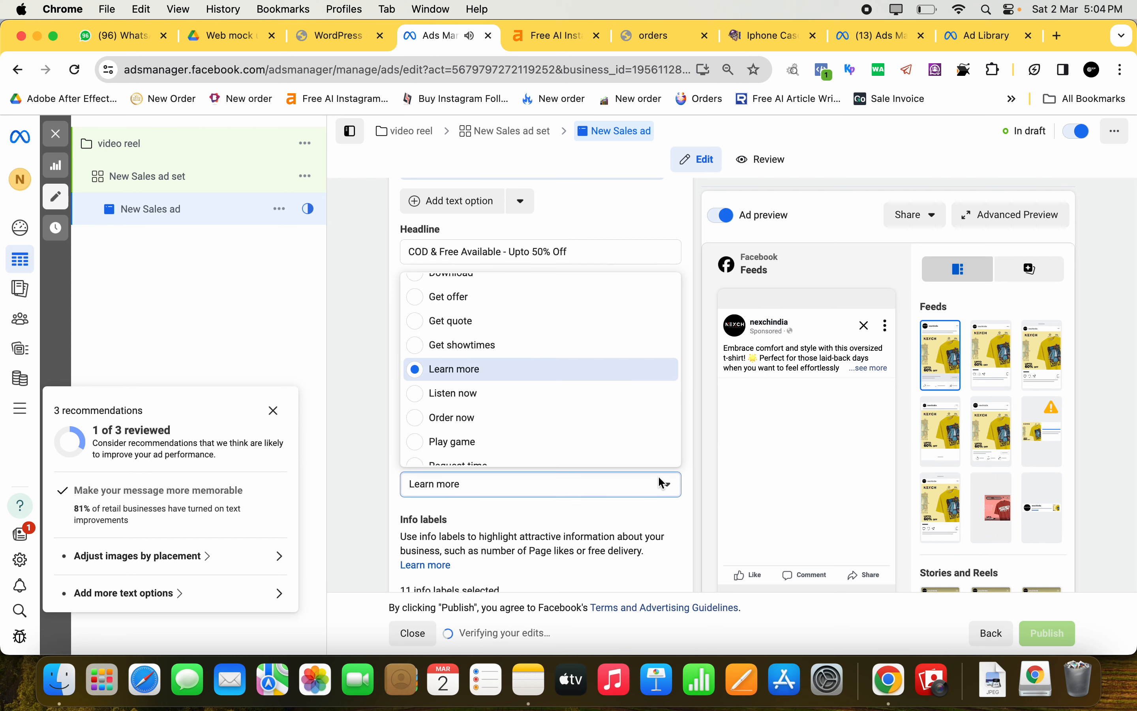
pyautogui.click(563, 422)
# Preview the ad in the Instagram Feed placement and look through its destination, tracking, setup and creative sections
pyautogui.scroll(-3, 686, 441)
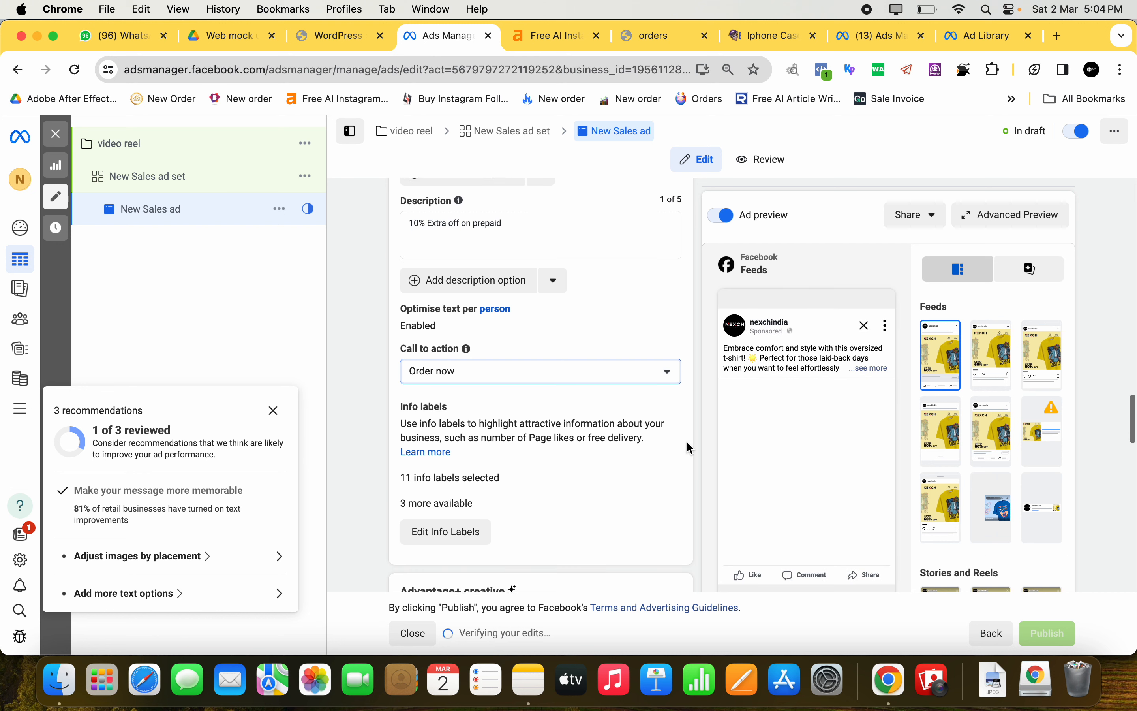
pyautogui.scroll(-6, 687, 447)
pyautogui.scroll(-5, 687, 442)
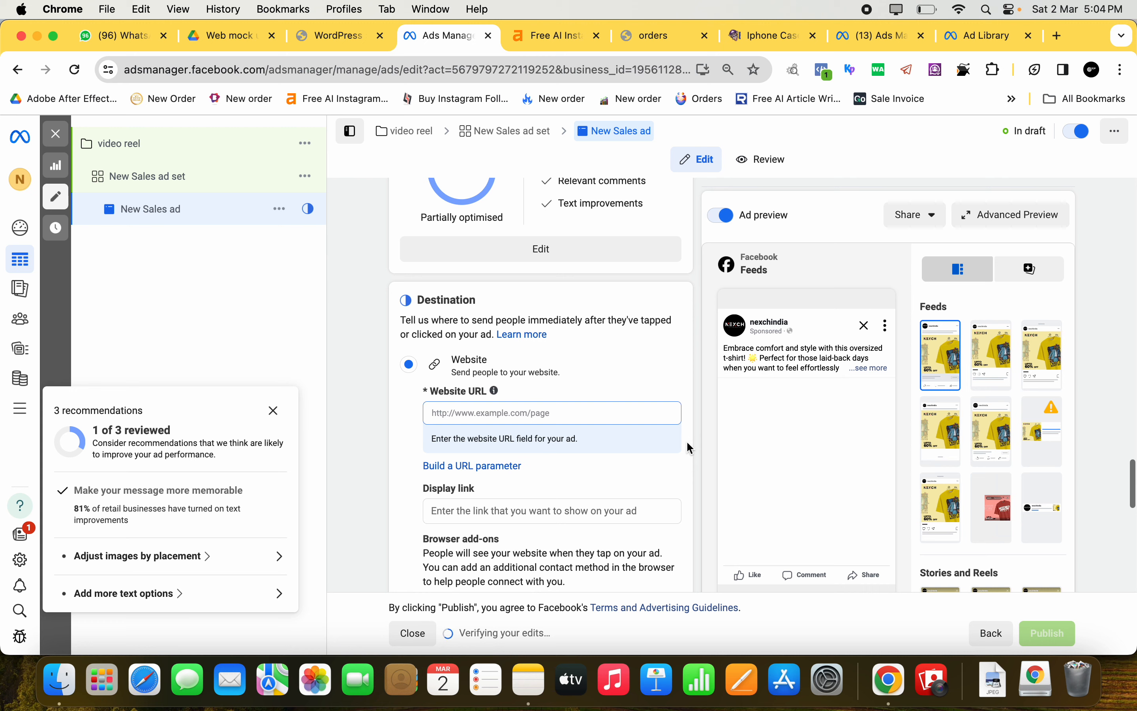
pyautogui.click(992, 357)
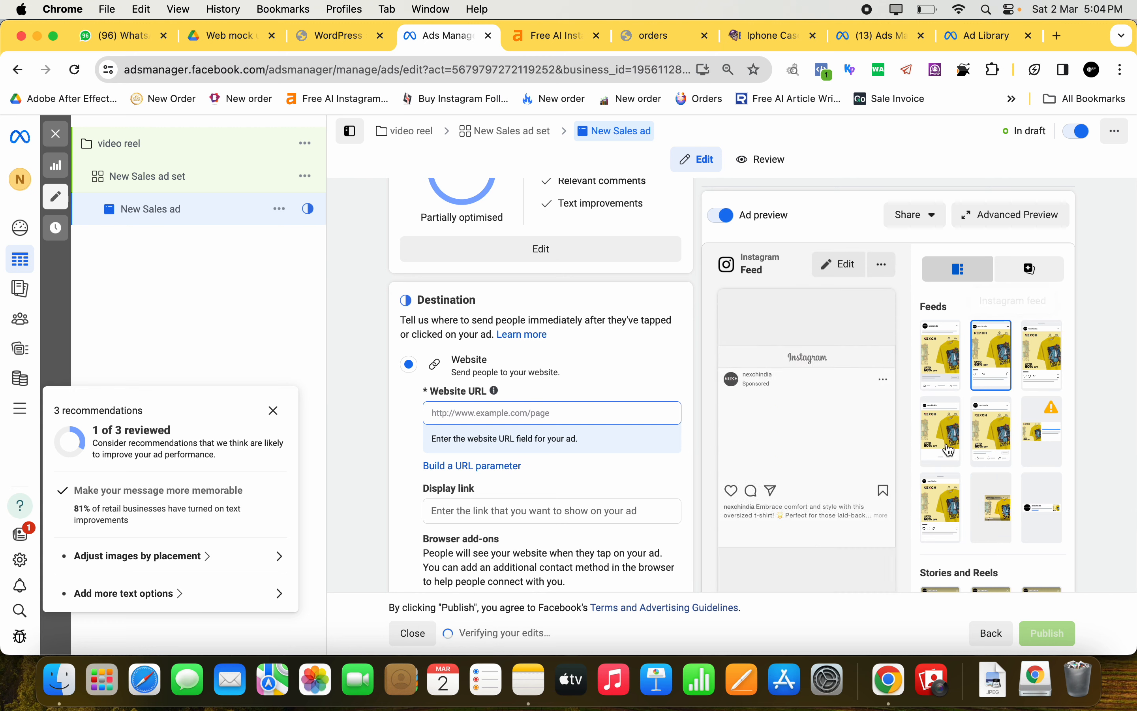
pyautogui.scroll(-1, 634, 470)
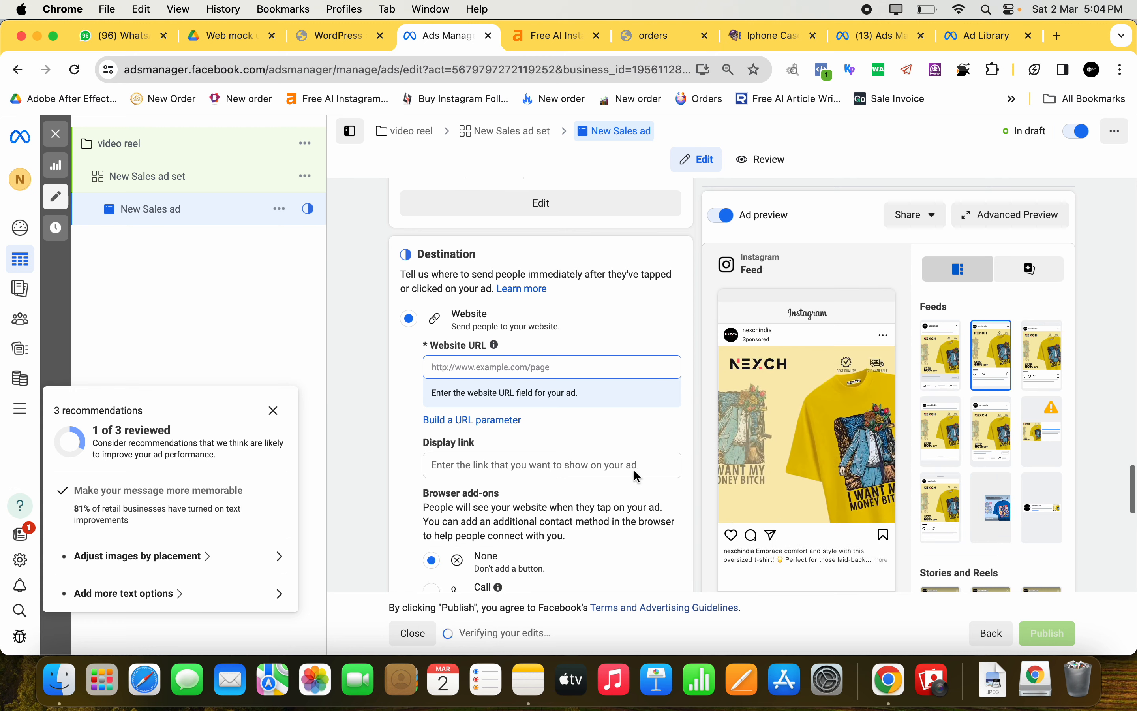
pyautogui.scroll(-10, 634, 469)
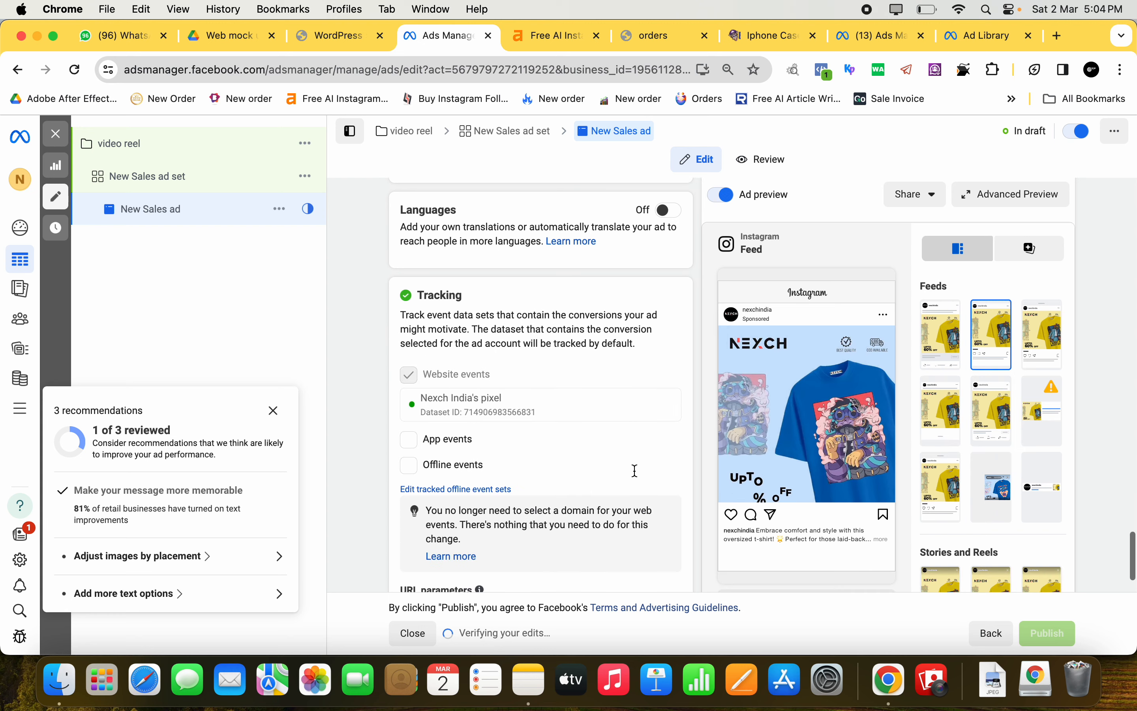
pyautogui.scroll(20, 635, 470)
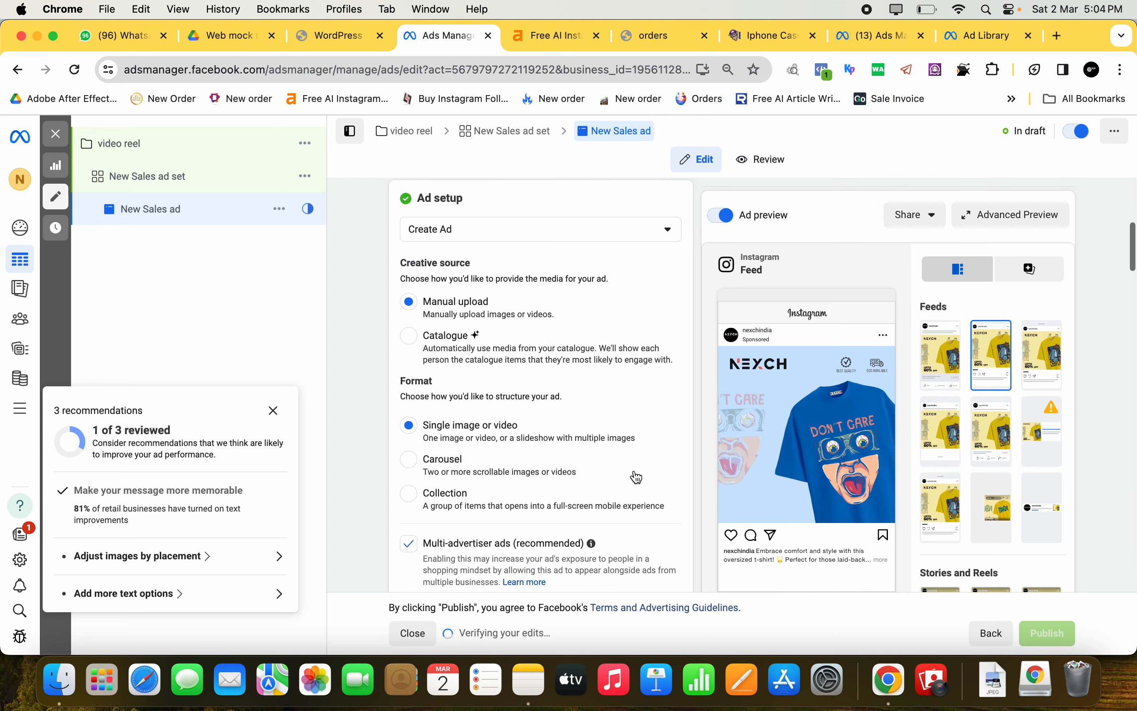
pyautogui.scroll(7, 635, 476)
pyautogui.scroll(-13, 635, 476)
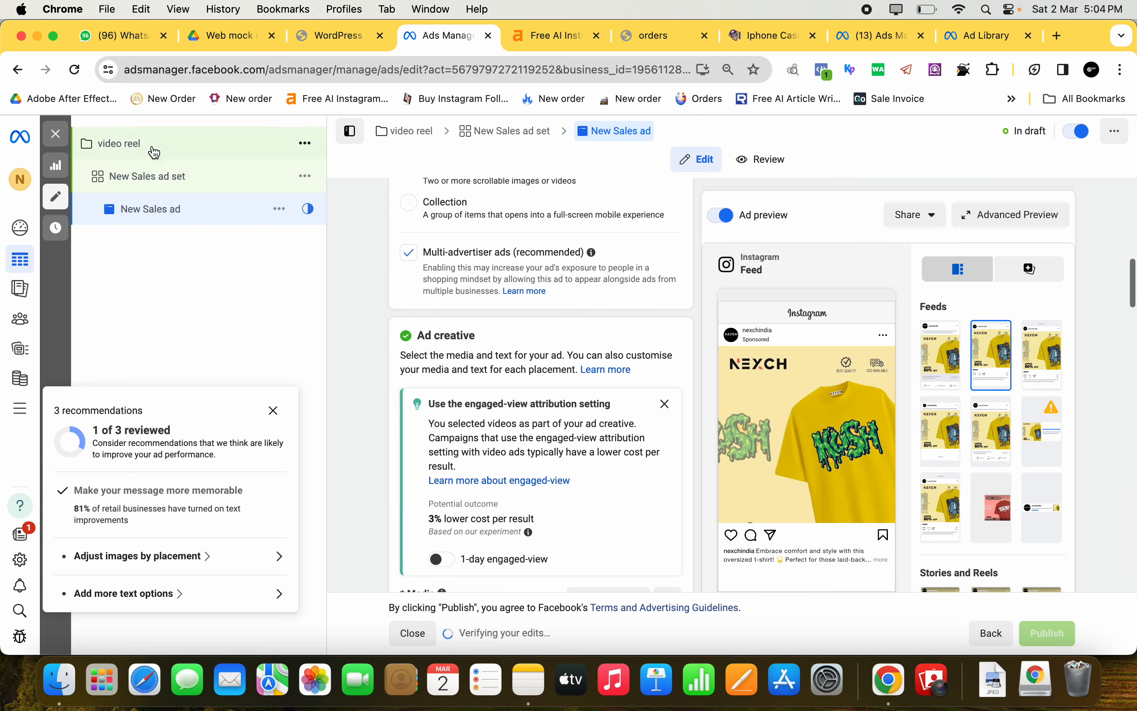
# Review the "video reel" campaign's budget and the sales ad set's schedule and detailed targeting
pyautogui.click(175, 158)
pyautogui.scroll(-10, 471, 345)
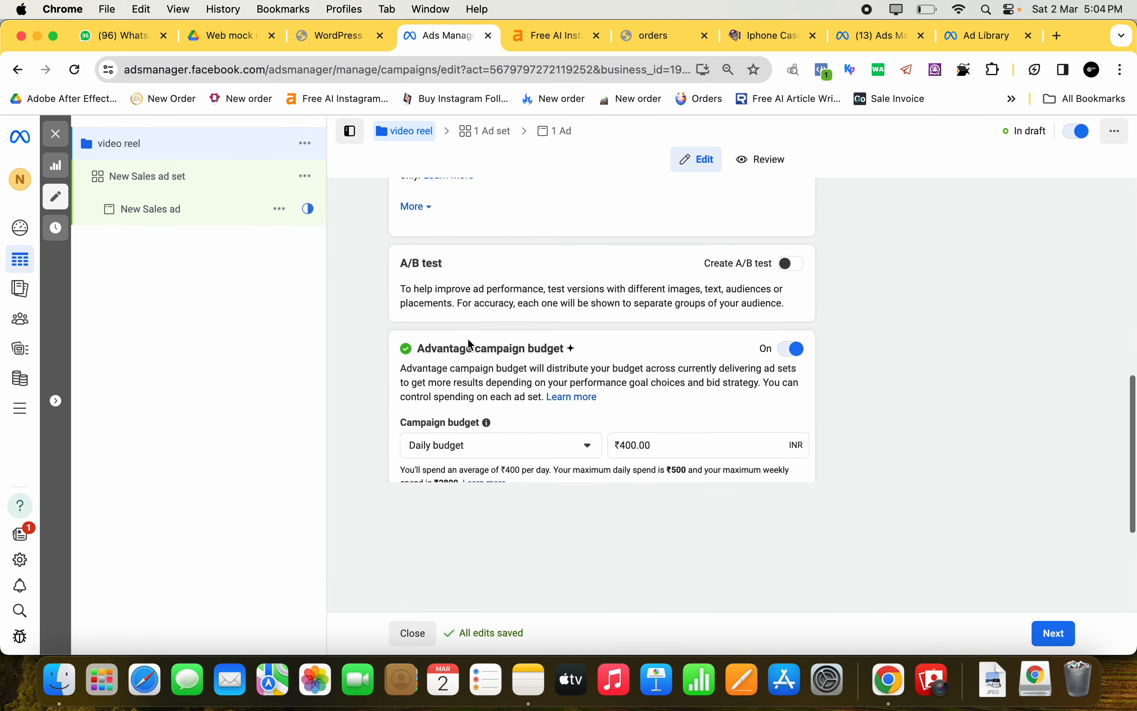
pyautogui.scroll(-5, 468, 341)
pyautogui.click(150, 176)
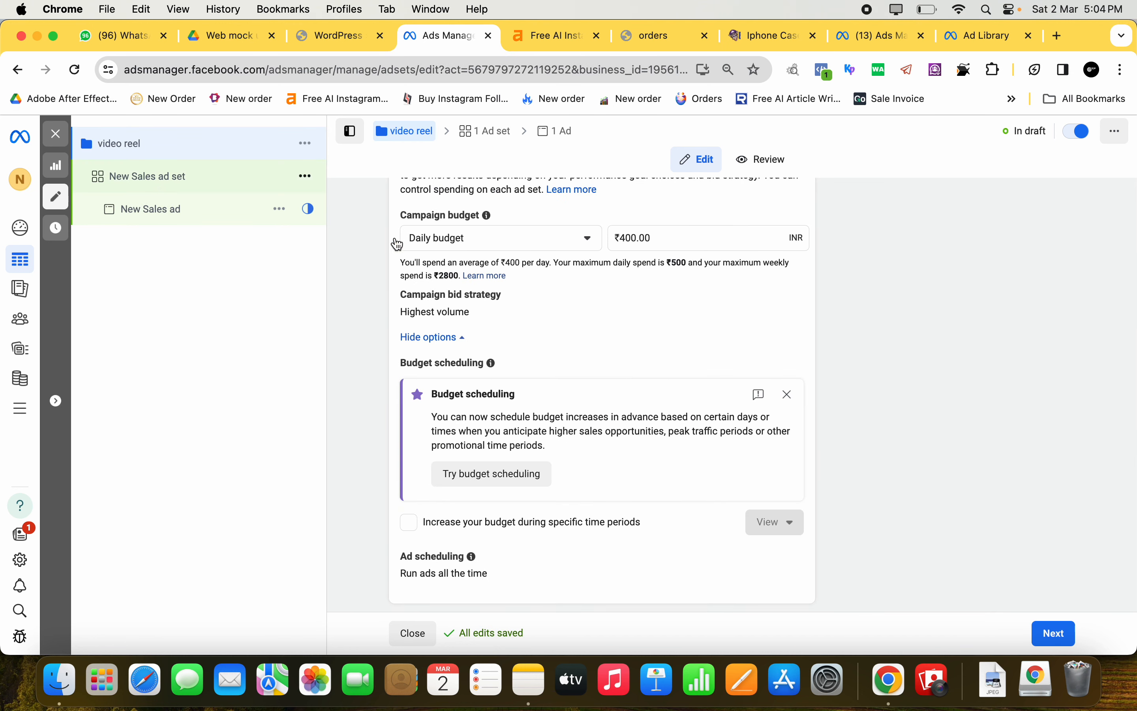
pyautogui.scroll(-20, 586, 425)
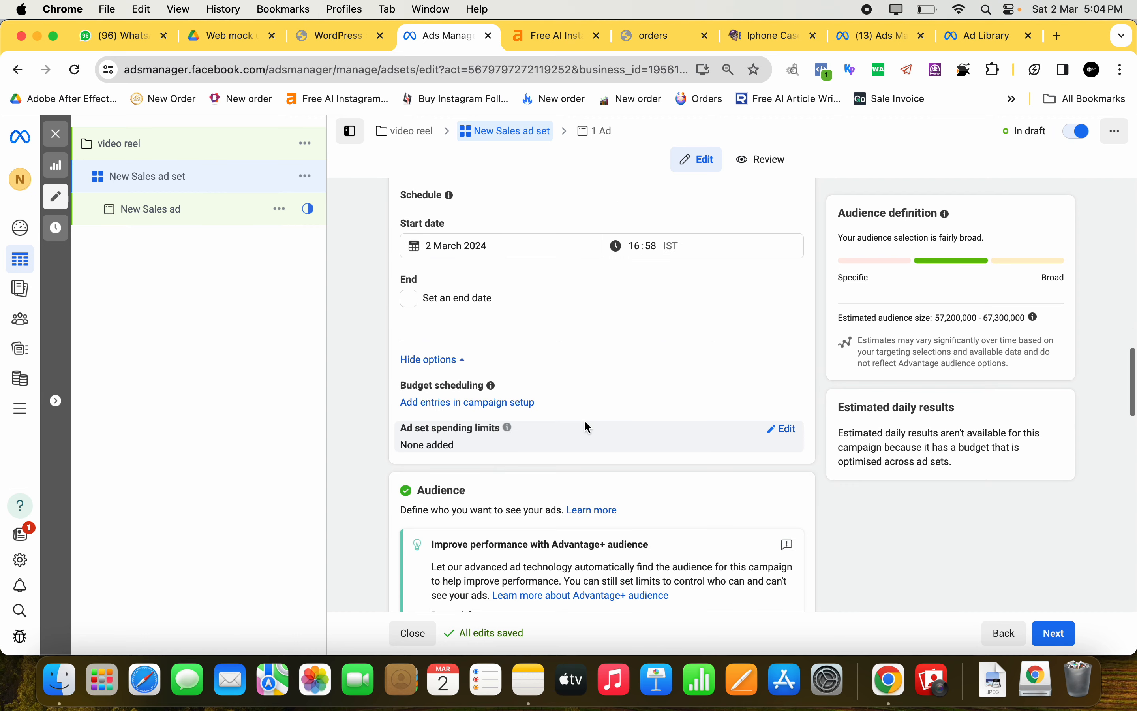
pyautogui.scroll(-15, 587, 427)
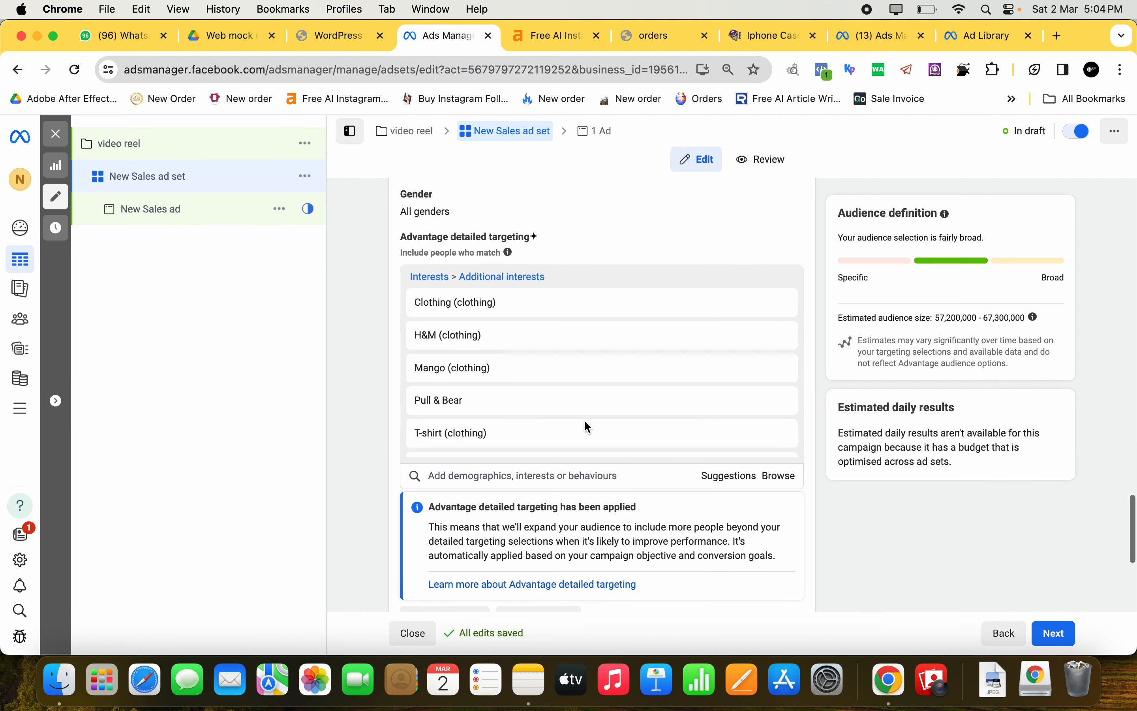
pyautogui.scroll(-3, 587, 427)
# Return to the sales ad and review its identity, text, call to action, creative optimisation and destination settings
pyautogui.click(154, 217)
pyautogui.scroll(-15, 516, 400)
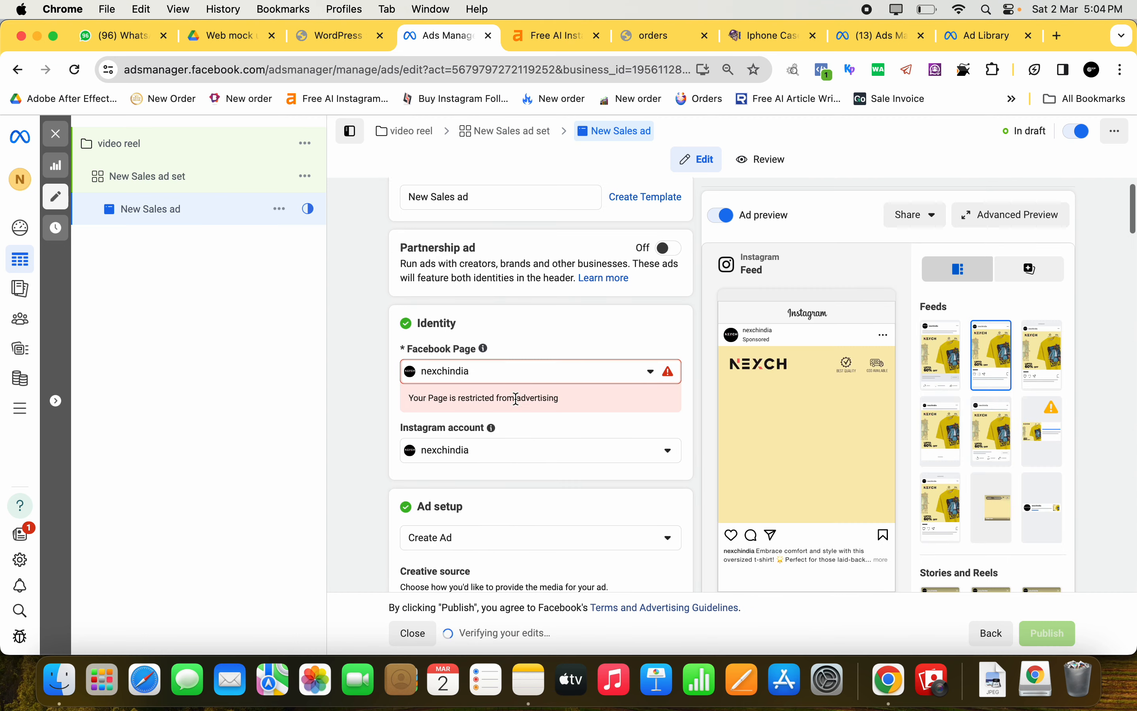
pyautogui.scroll(-8, 519, 405)
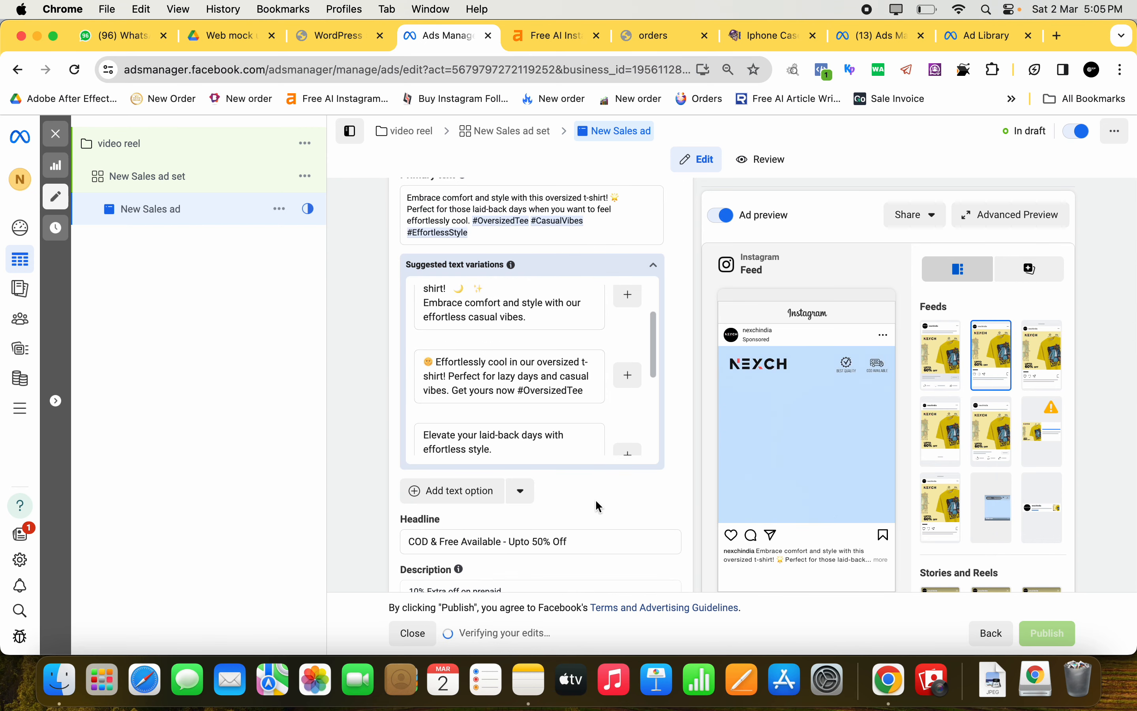
pyautogui.scroll(-5, 595, 498)
pyautogui.scroll(-1, 598, 502)
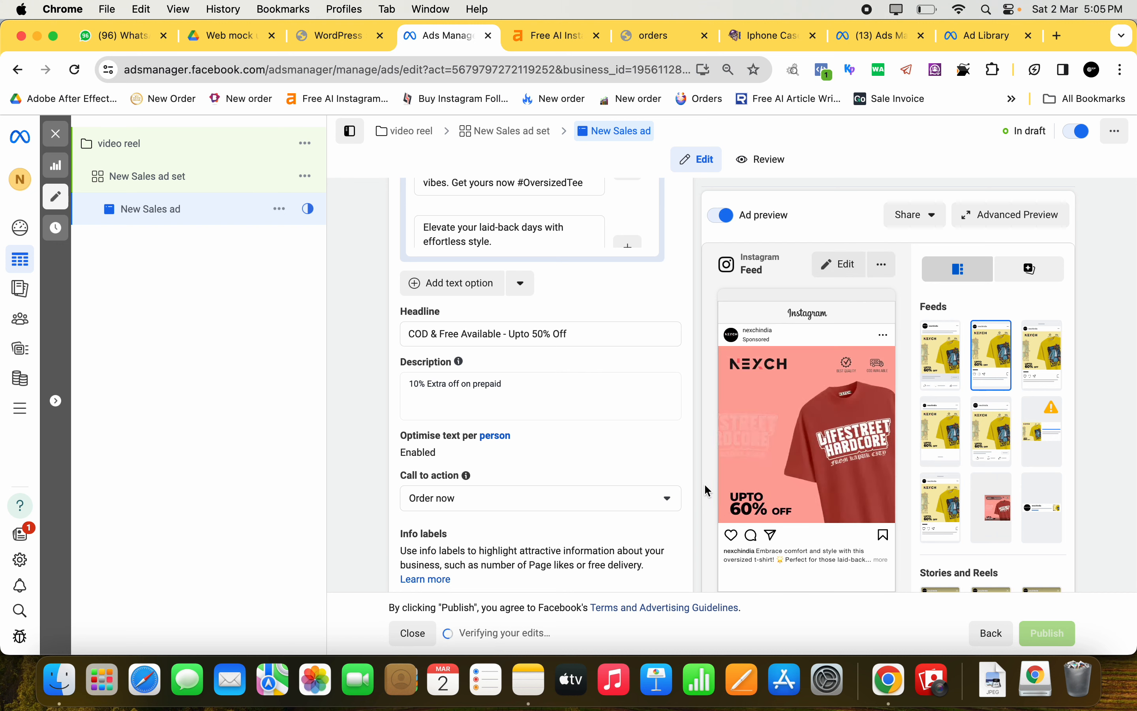
pyautogui.scroll(10, 703, 482)
pyautogui.scroll(-20, 703, 483)
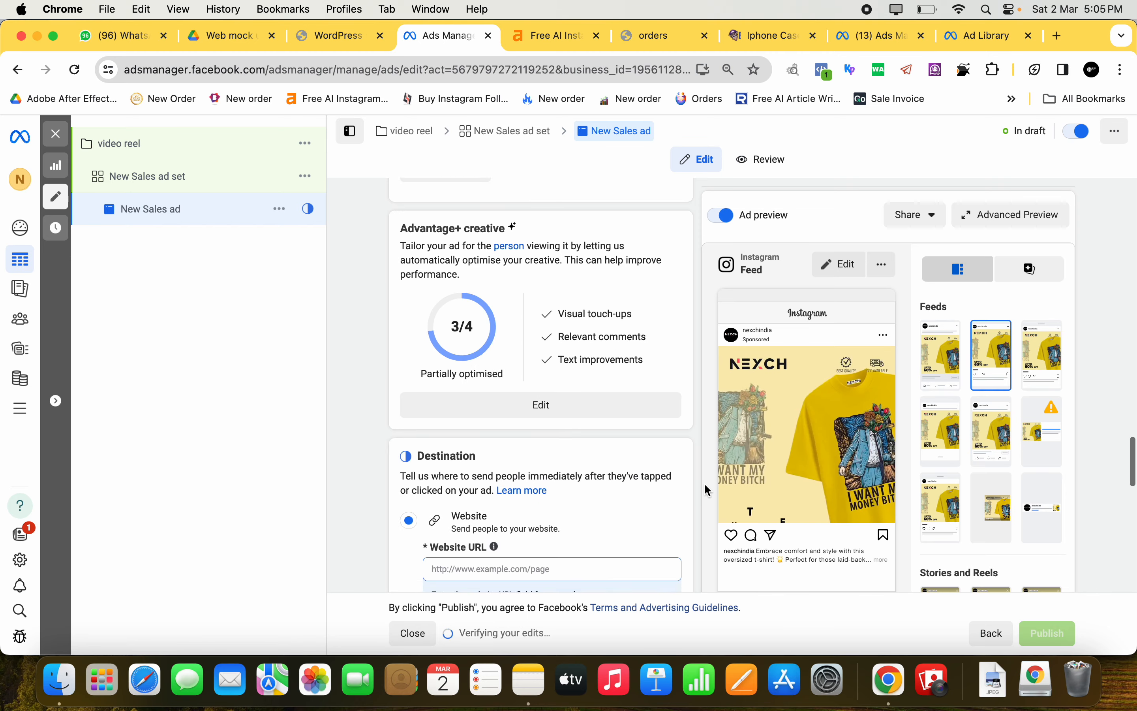
pyautogui.scroll(10, 705, 488)
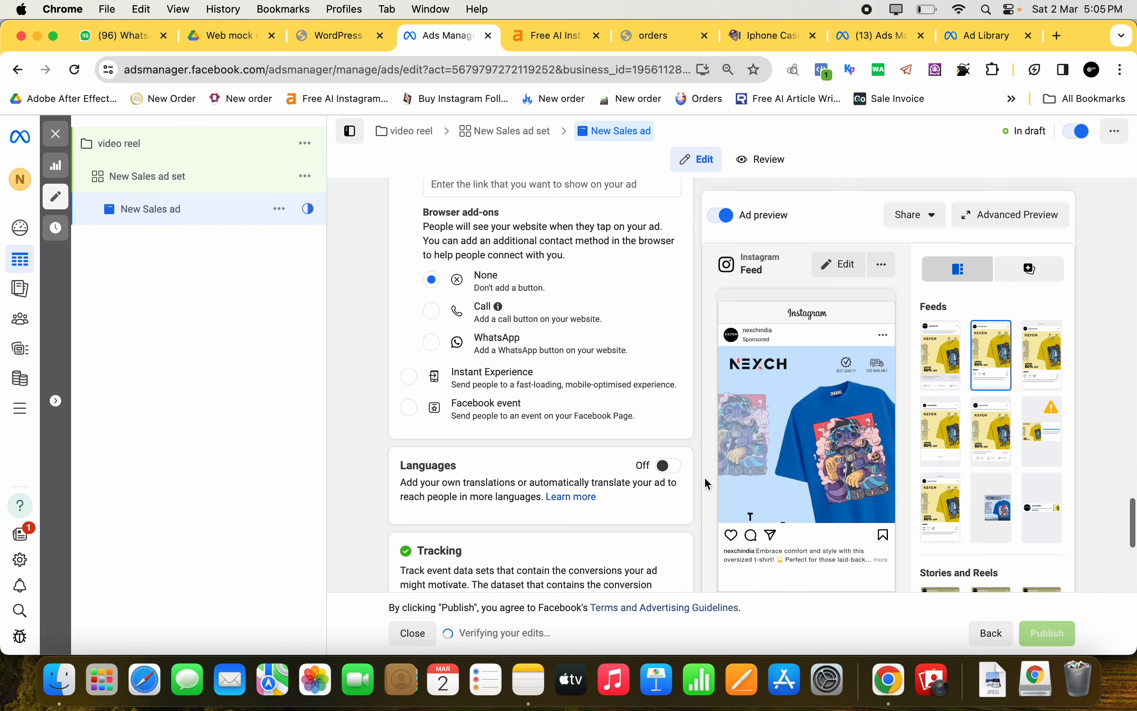
# Try "dfsd" as the ad's website URL and clear the field again
pyautogui.click(563, 340)
pyautogui.write('dfsd')
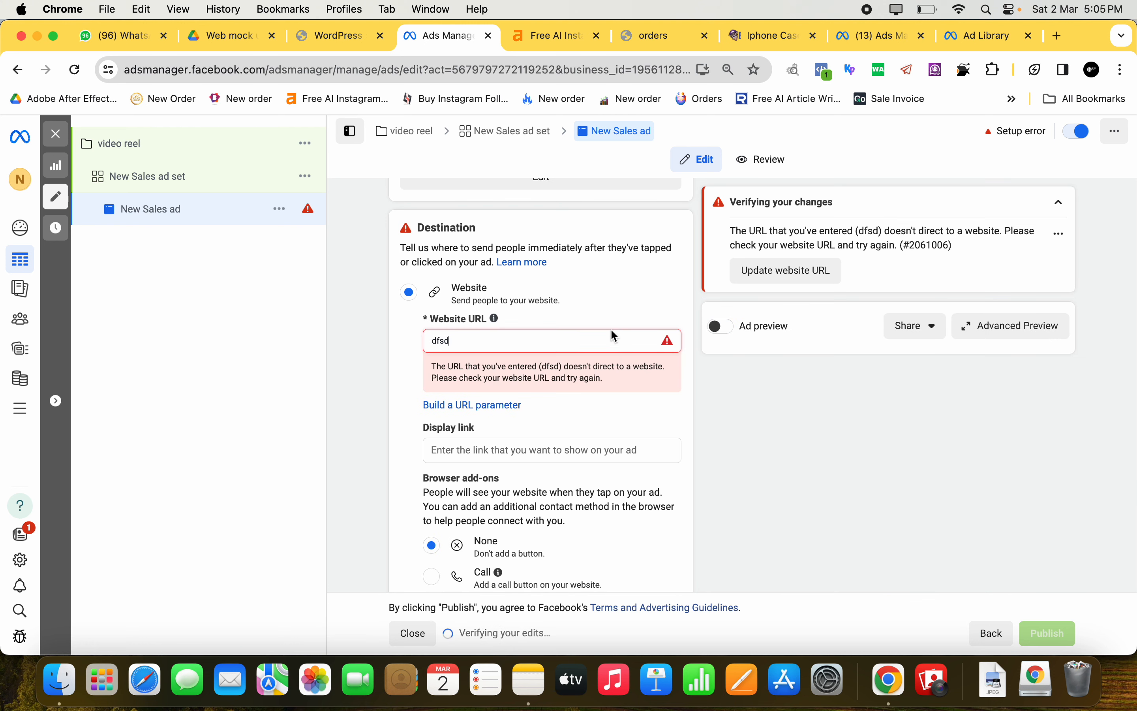
pyautogui.press('BackSpace')
pyautogui.press('BackSpace')
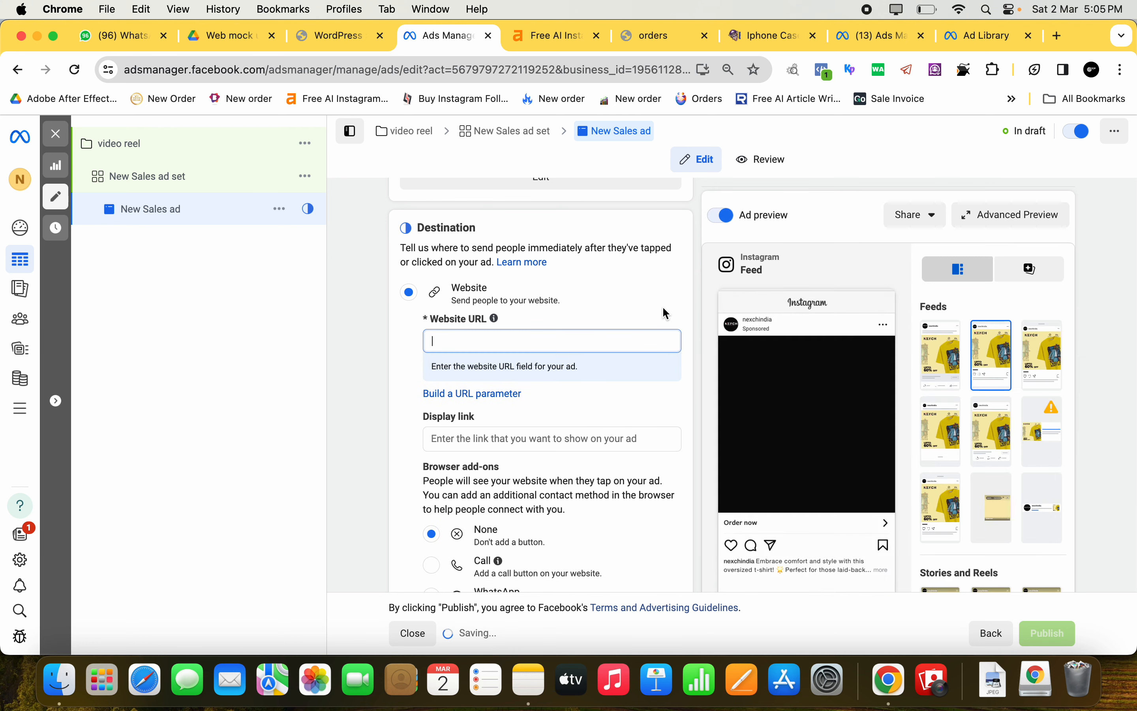
# Close the ad editor and check the cost per result of the existing campaigns in the campaign list
pyautogui.scroll(-15, 665, 310)
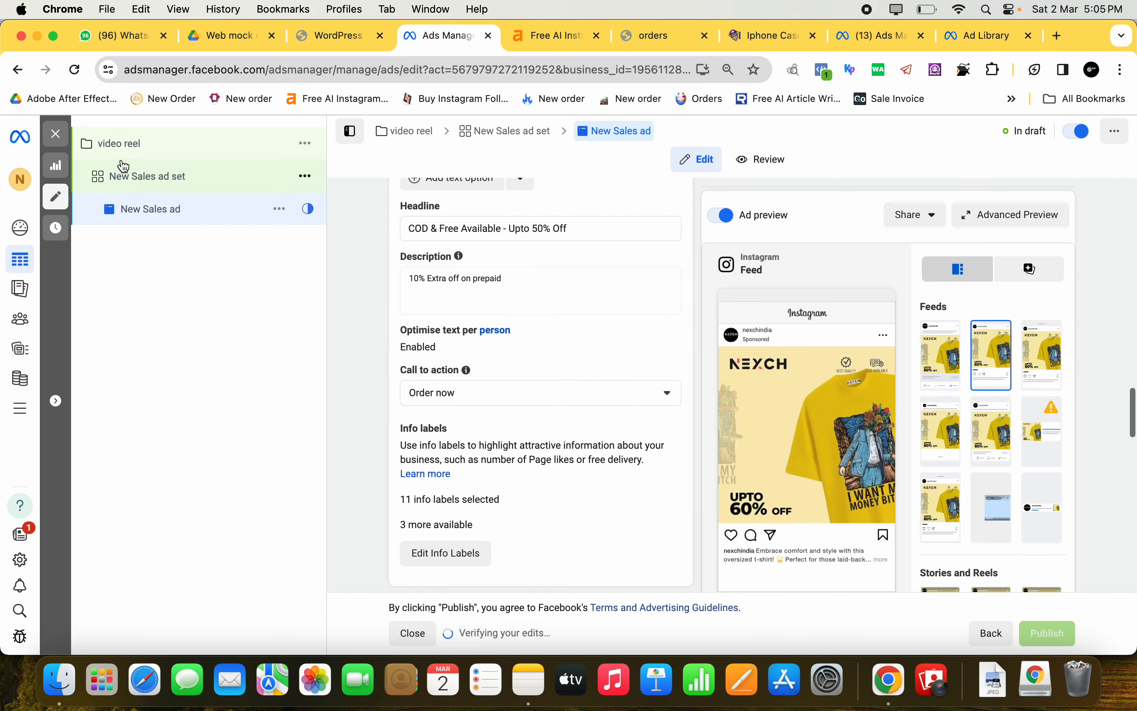
pyautogui.click(63, 139)
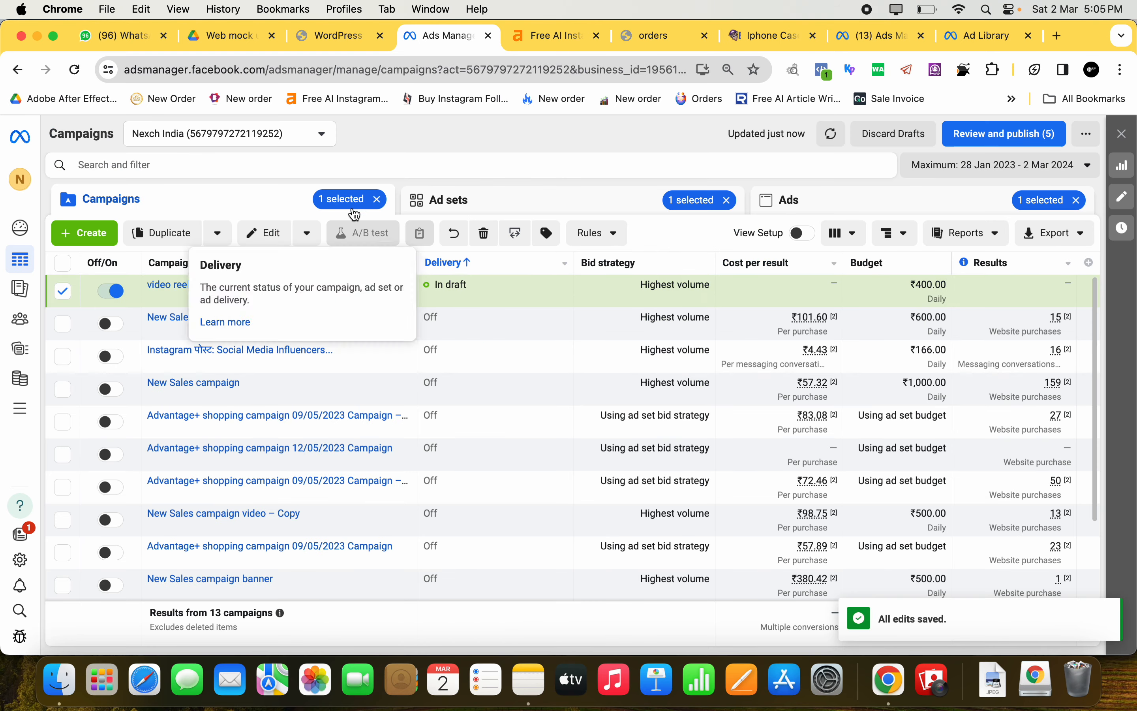
pyautogui.moveTo(801, 417)
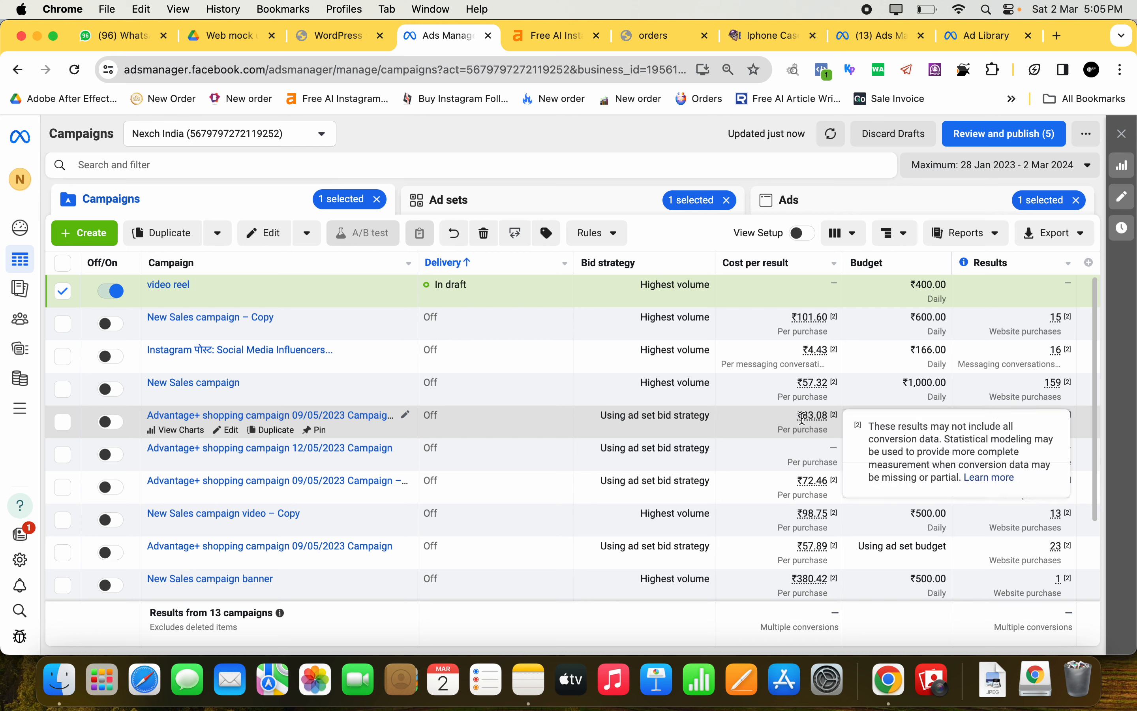
pyautogui.moveTo(808, 512)
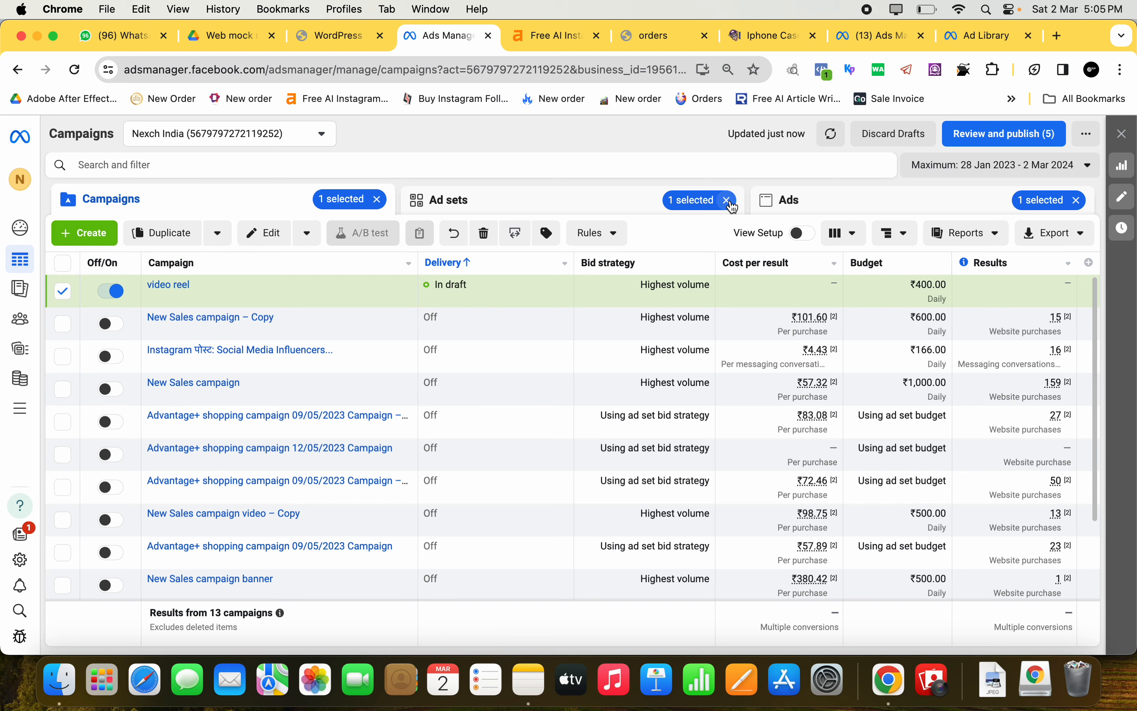
# Switch to the Notes app, showing the note with the topic about running ads for a tshirt brand
pyautogui.hotkey('ctrl', 'Up')
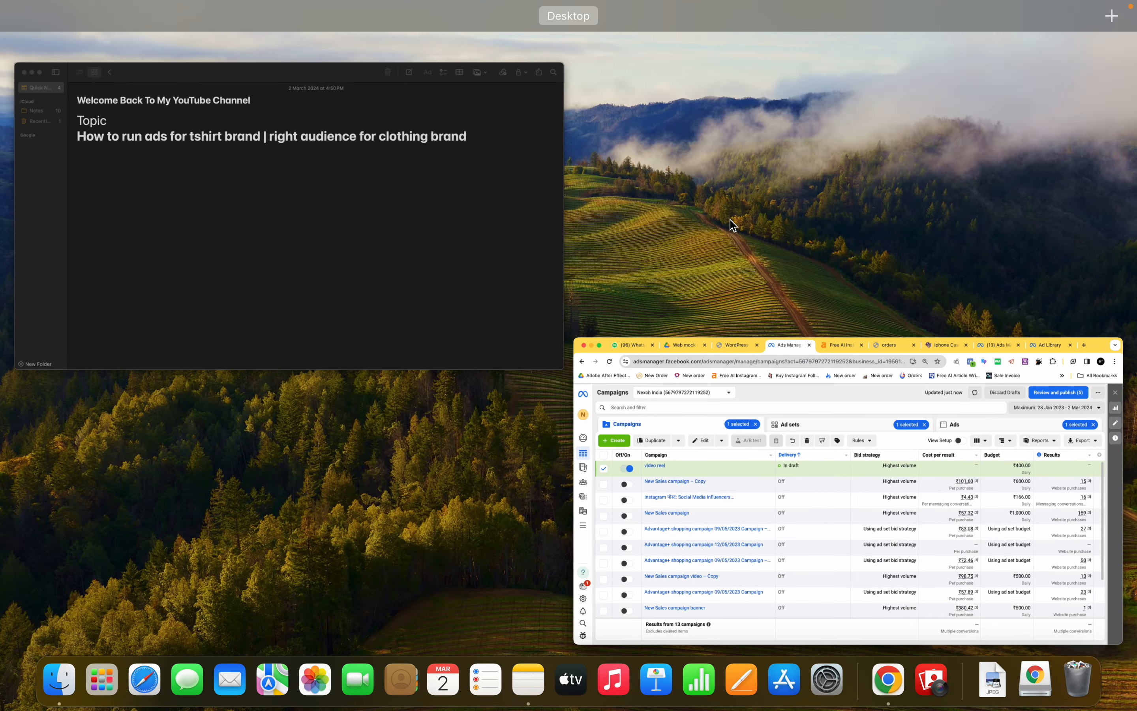
pyautogui.click(386, 208)
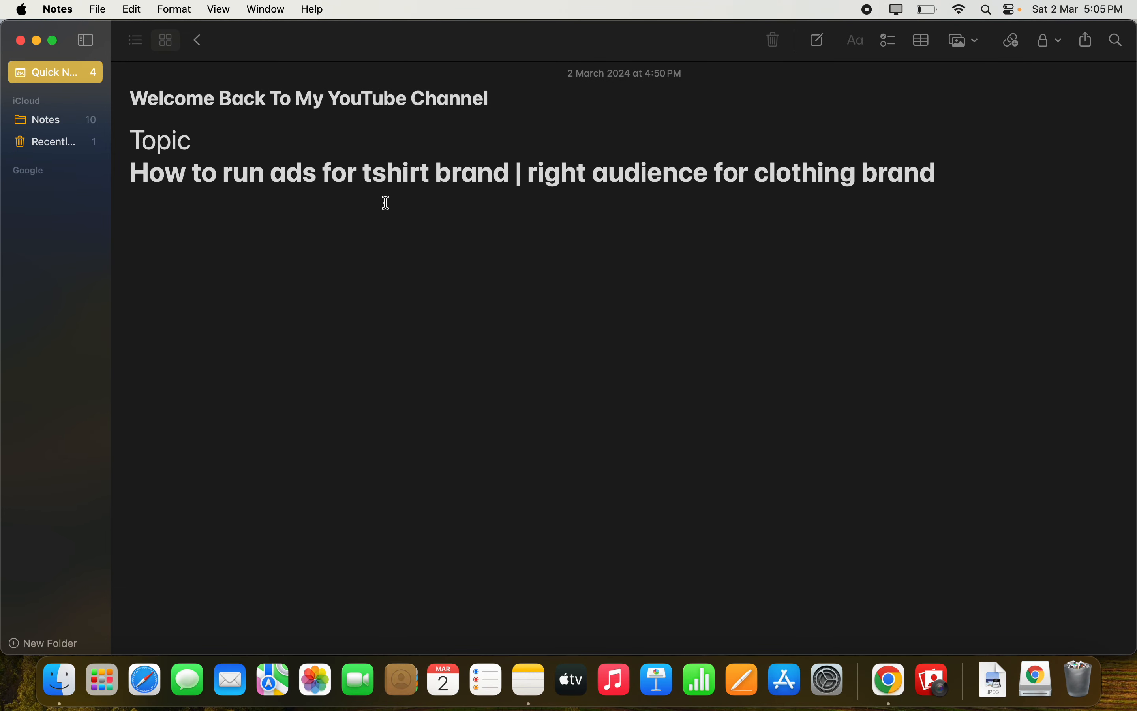